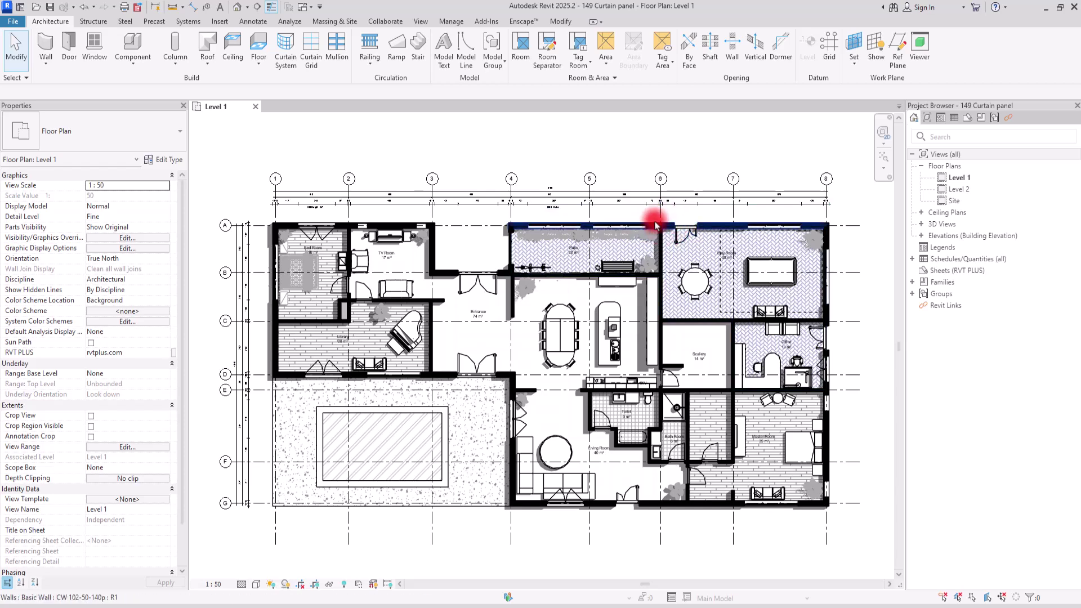
scroll(656, 228, "up", 3)
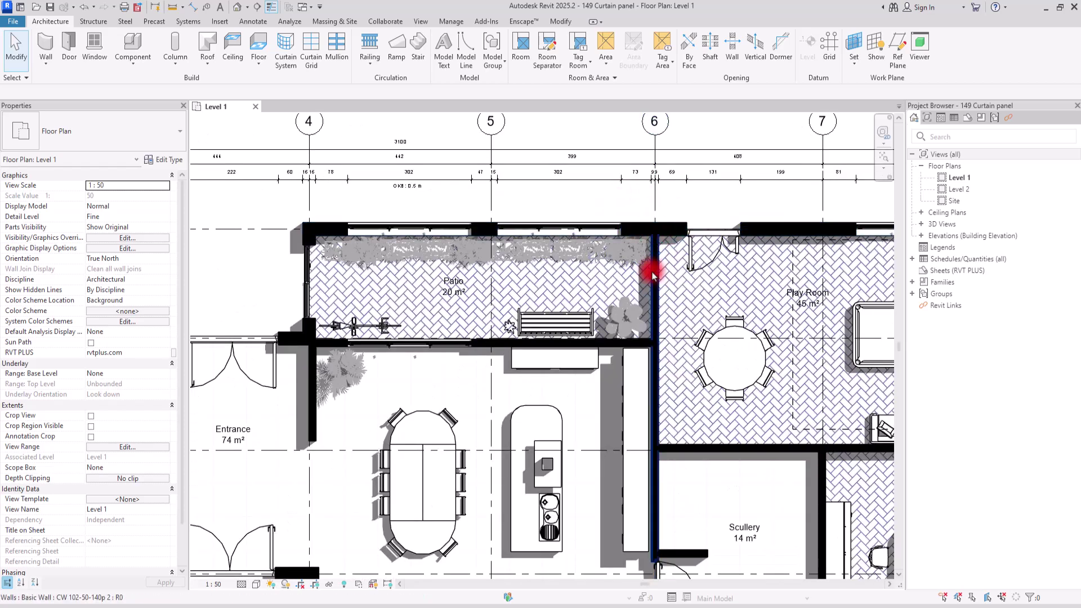
scroll(688, 251, "down", 2)
scroll(688, 252, "down", 3)
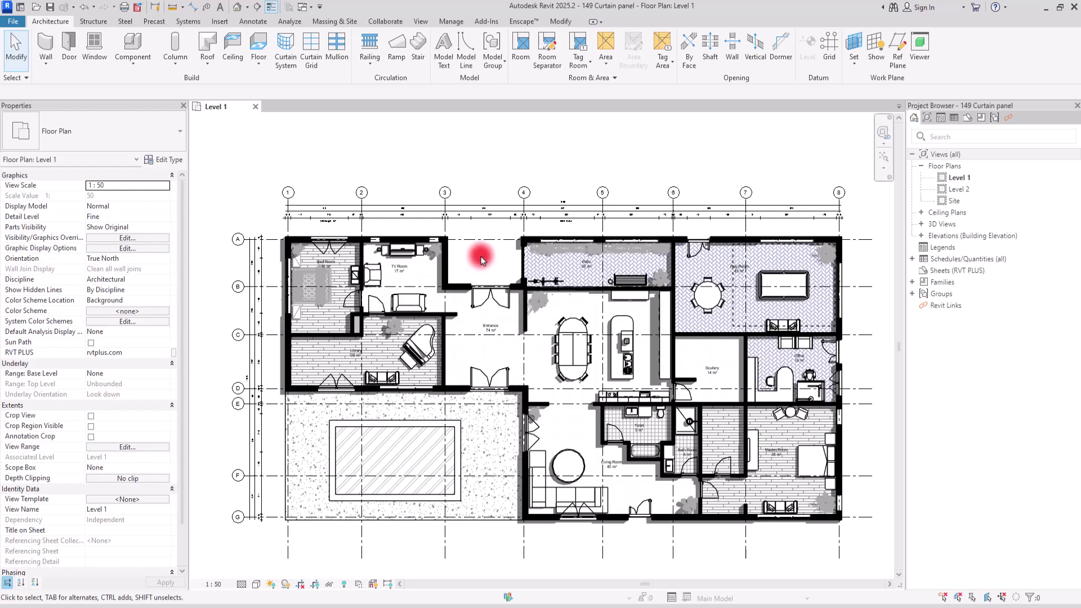
Step: Create a rectangular callout on the Level 1 plan around the patio, from outside grid 4 to just past grid 5
left_click(422, 22)
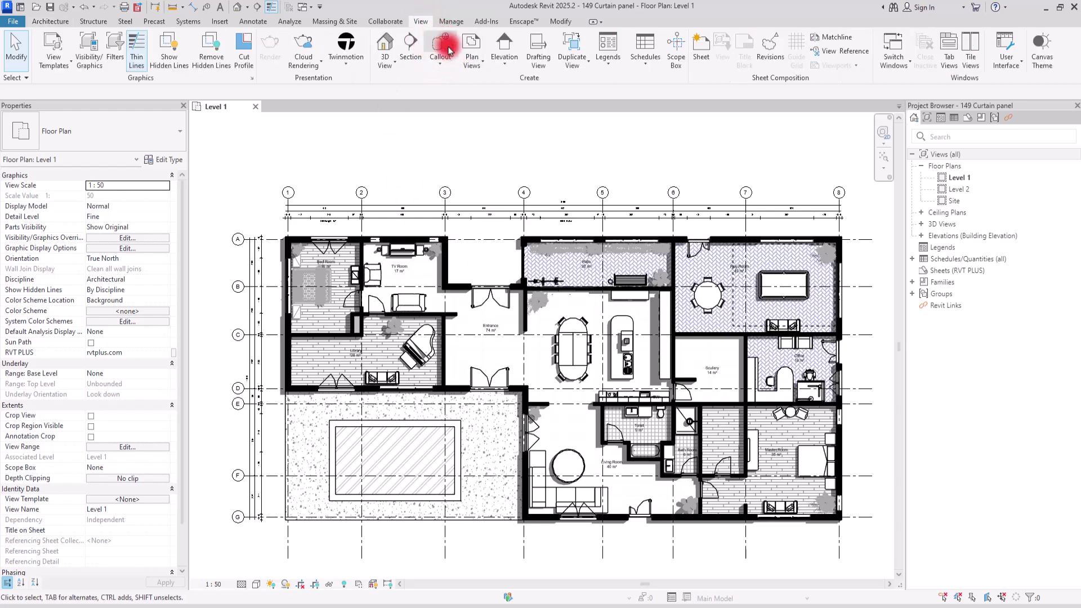
left_click(435, 67)
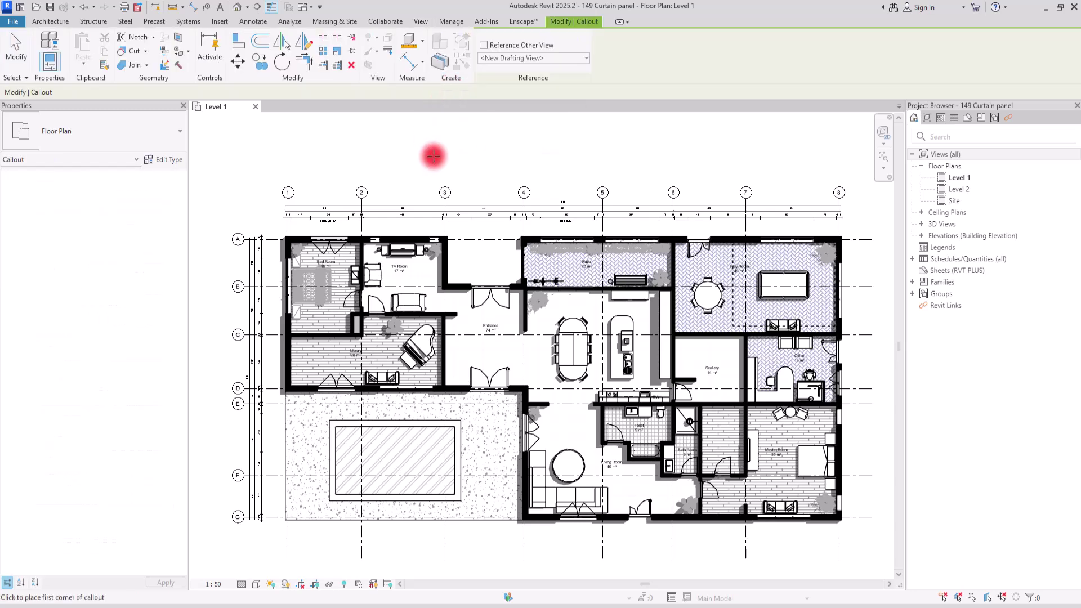
key("Escape")
left_click(439, 63)
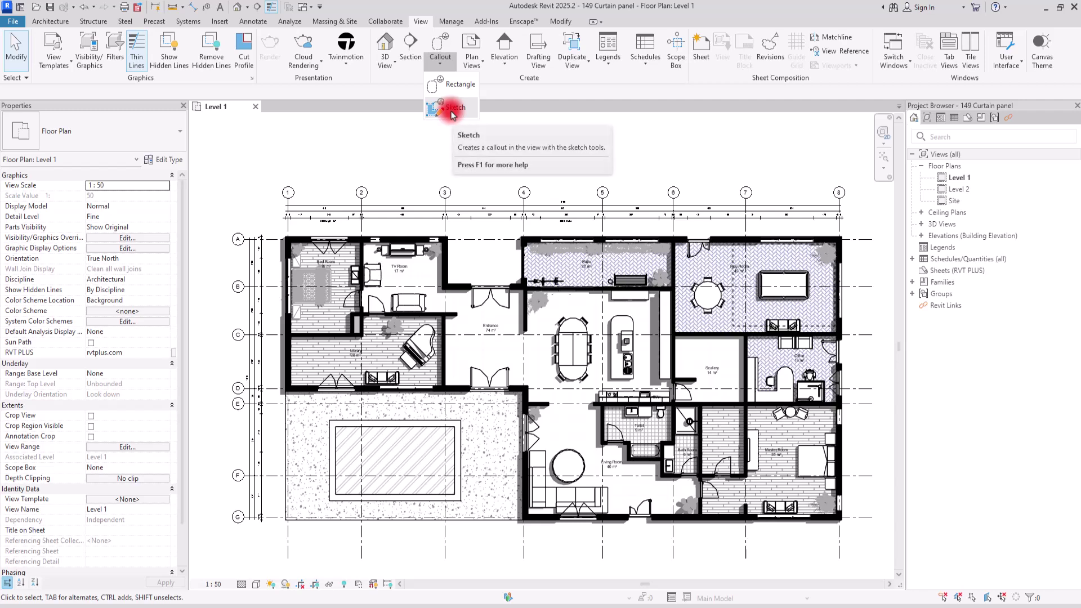
left_click(453, 112)
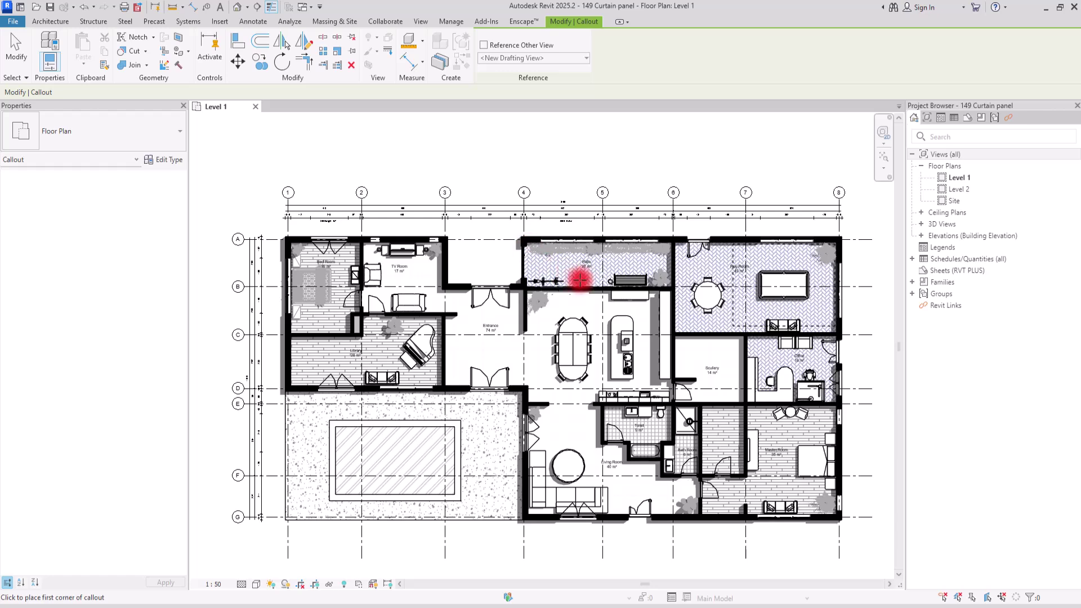
scroll(643, 254, "up", 2)
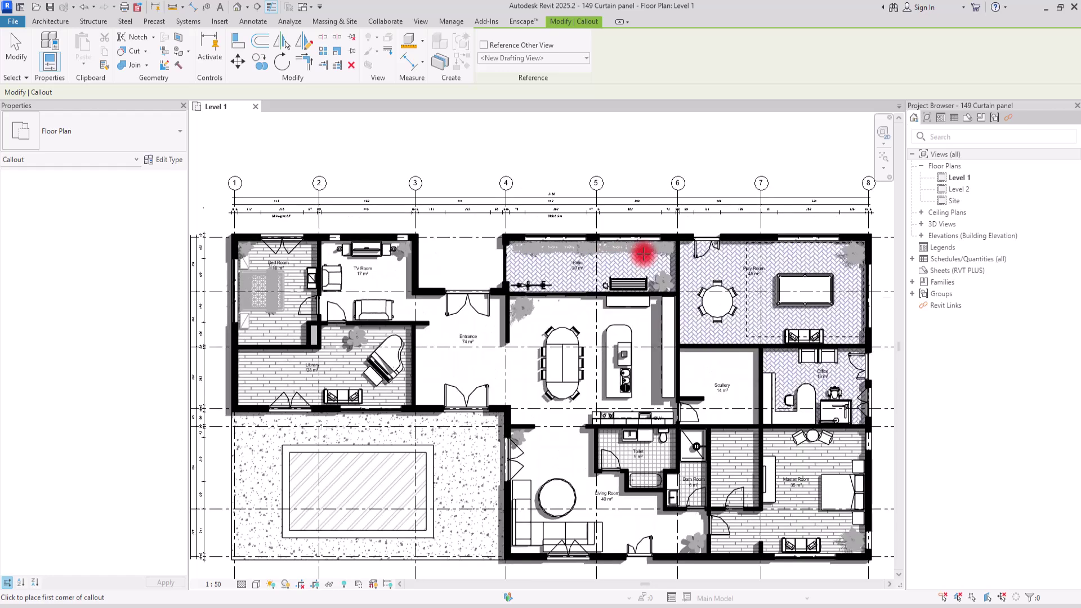
scroll(643, 254, "up", 2)
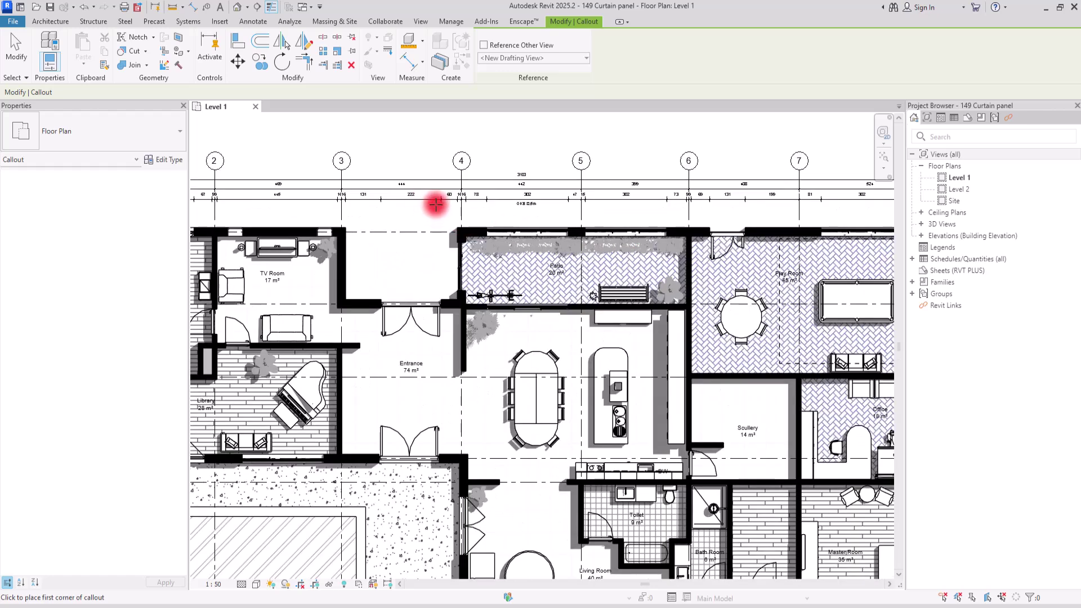
left_click(442, 209)
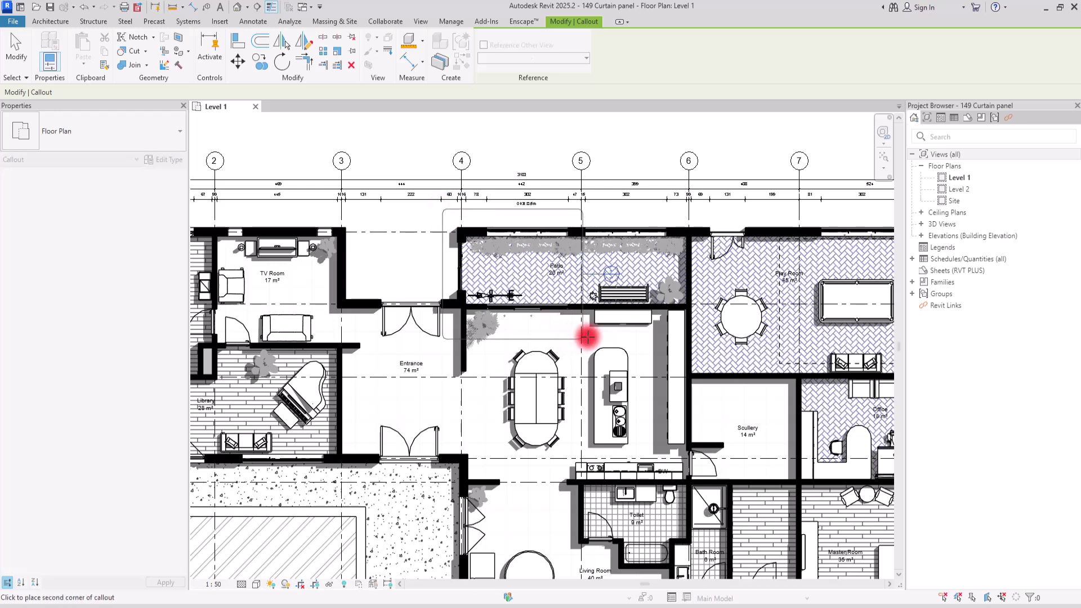
left_click(623, 332)
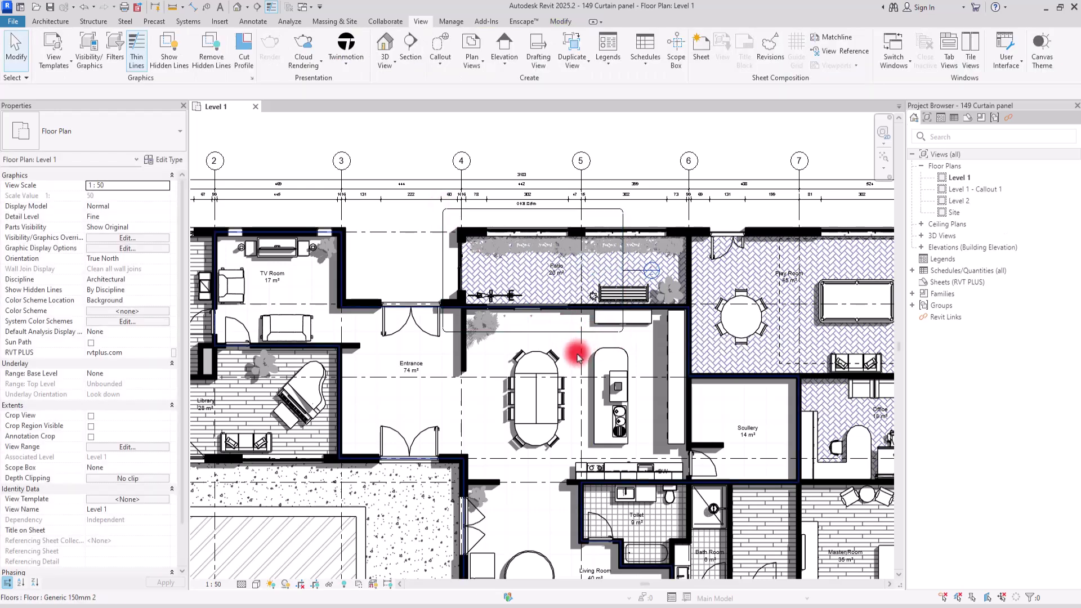
Step: Open the new patio callout view and extend its crop region farther outward beyond the wall on grid 4
double_click(650, 271)
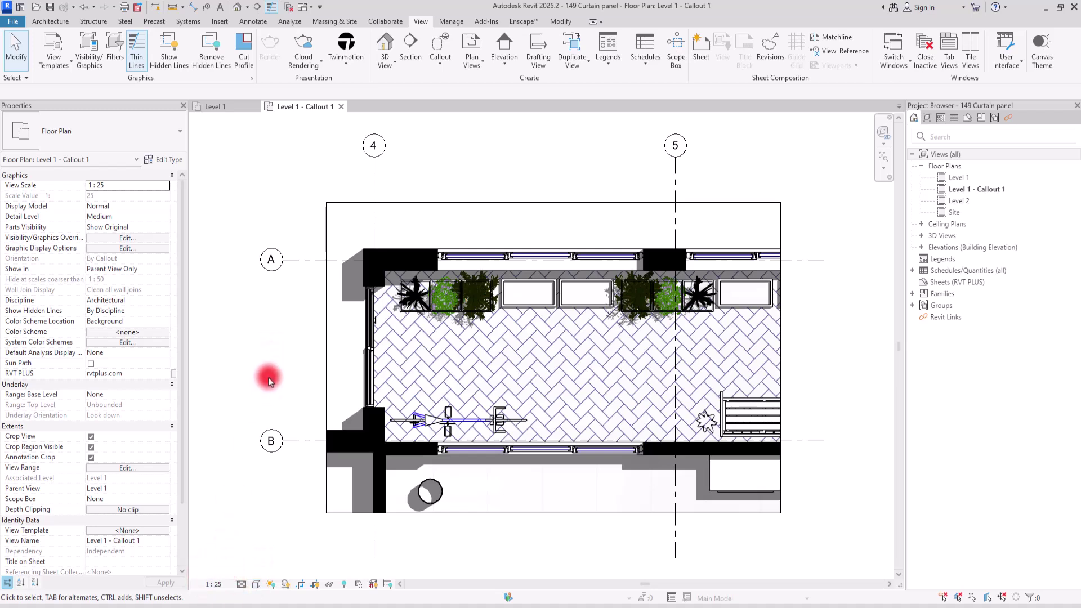
left_click(327, 359)
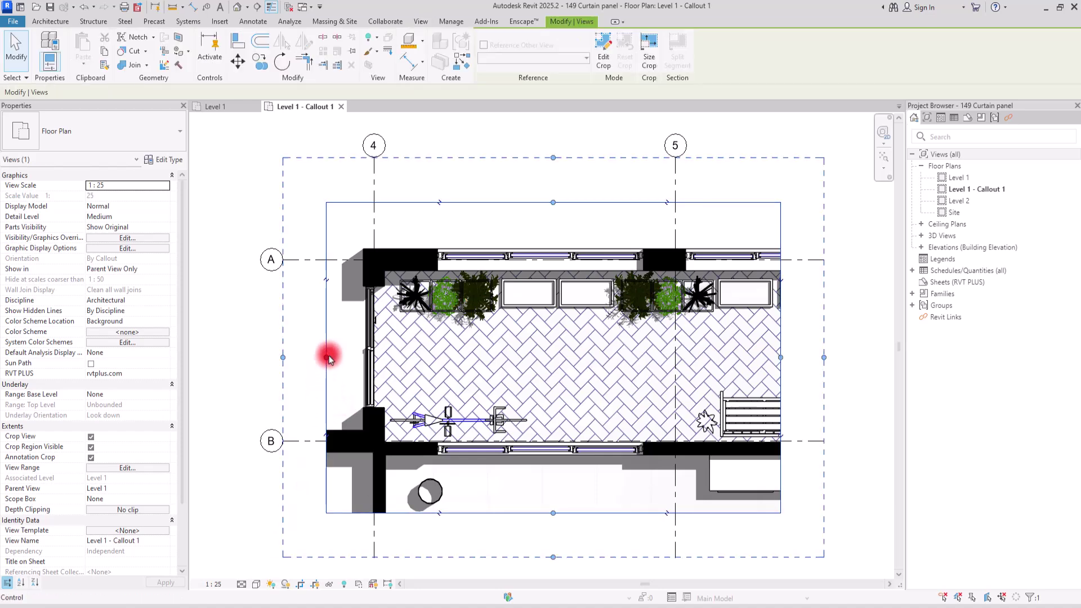
left_click_drag(328, 359, 305, 357)
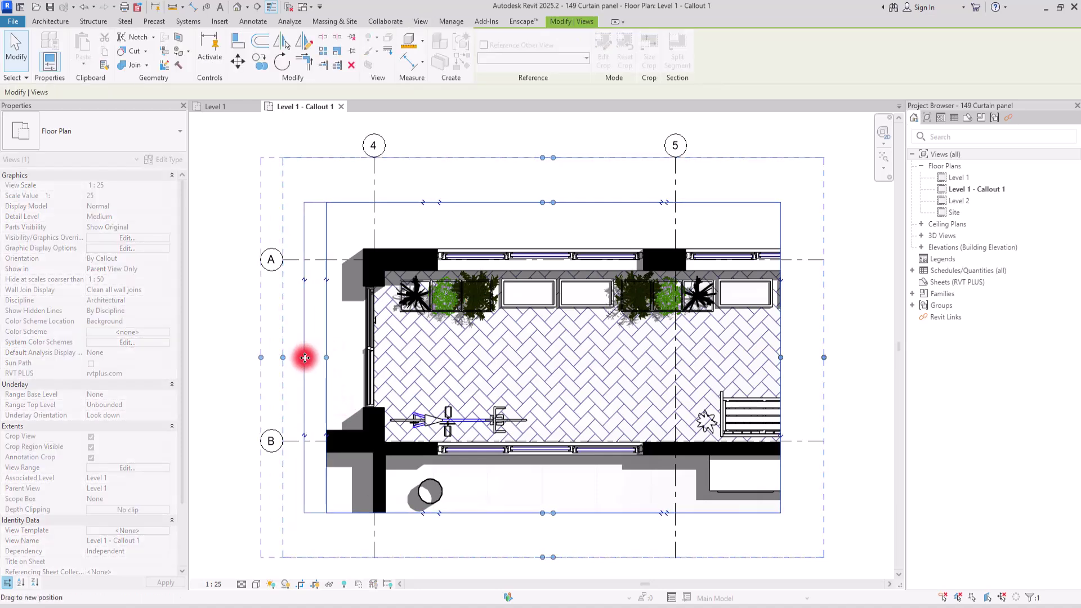
left_click(233, 363)
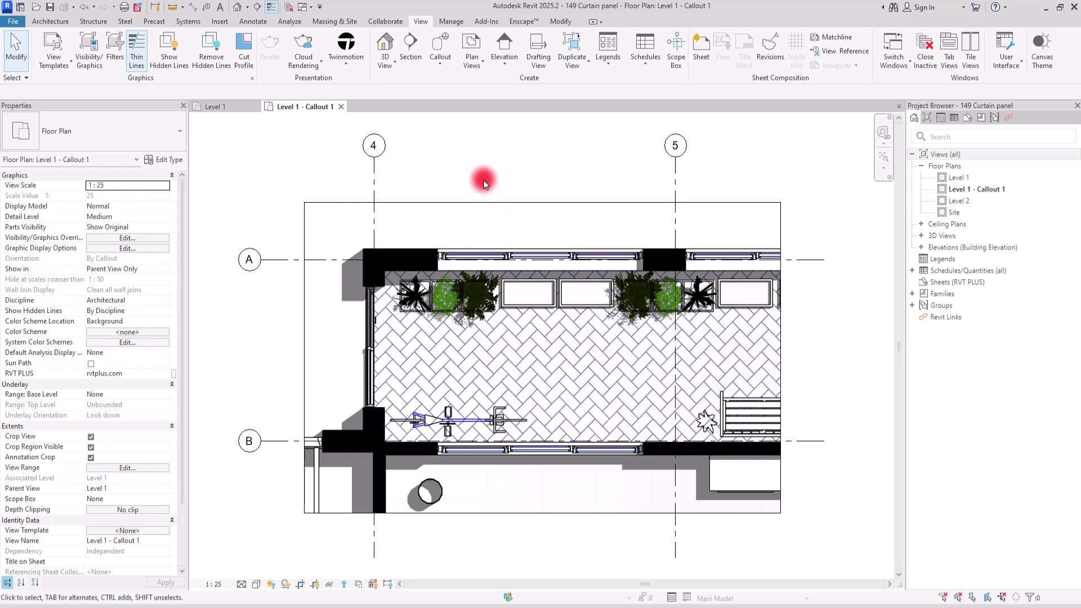
Step: Add a material tag to the patio floor, with its leader bent to a label outside the wall on grid A
left_click(246, 26)
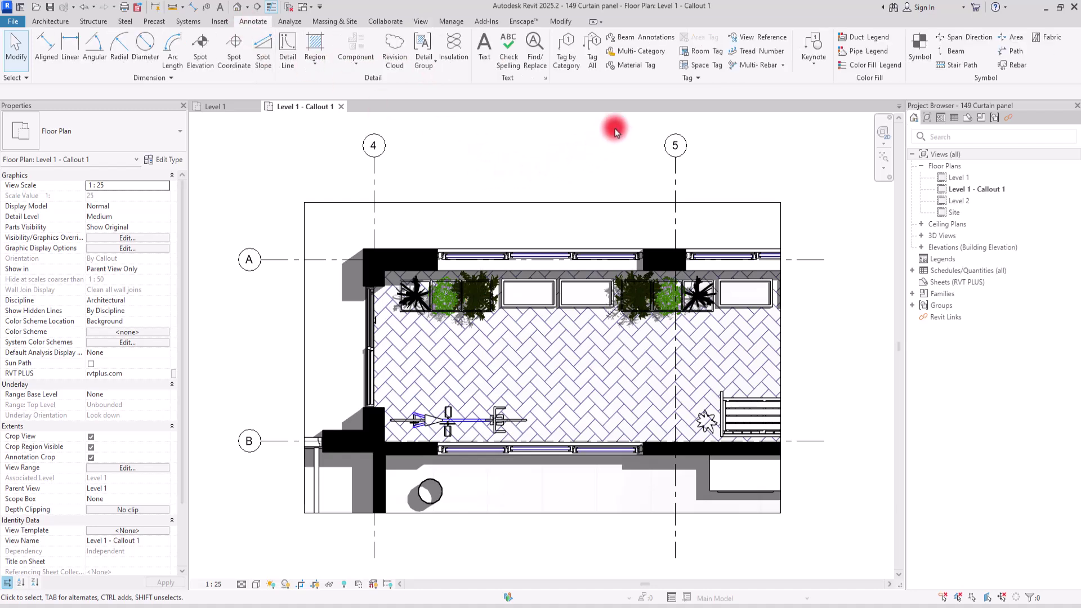
left_click(634, 67)
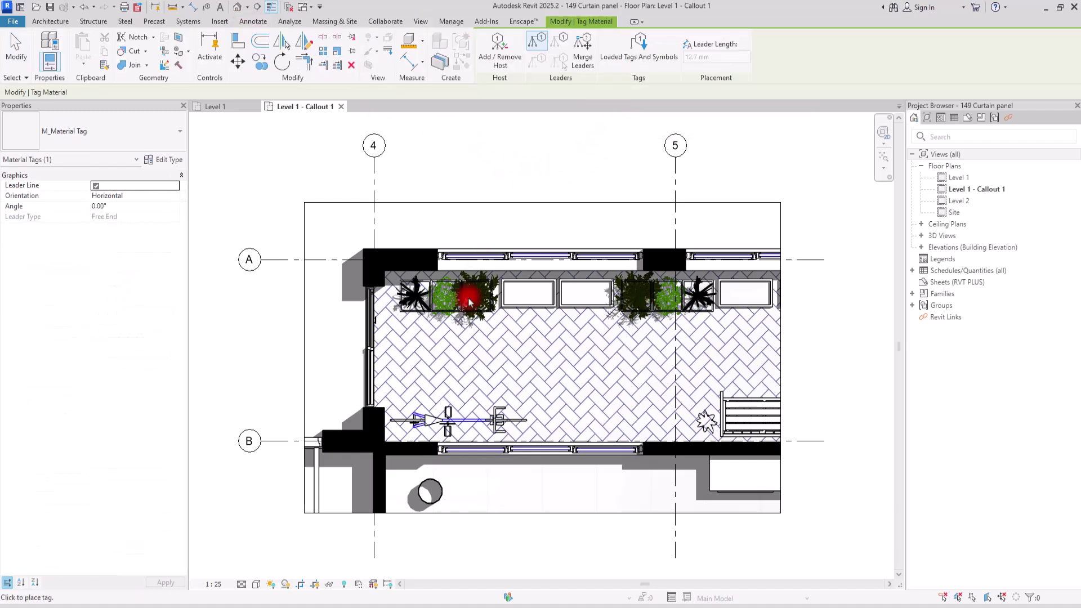
left_click(495, 353)
left_click(520, 221)
left_click(560, 219)
key("Escape")
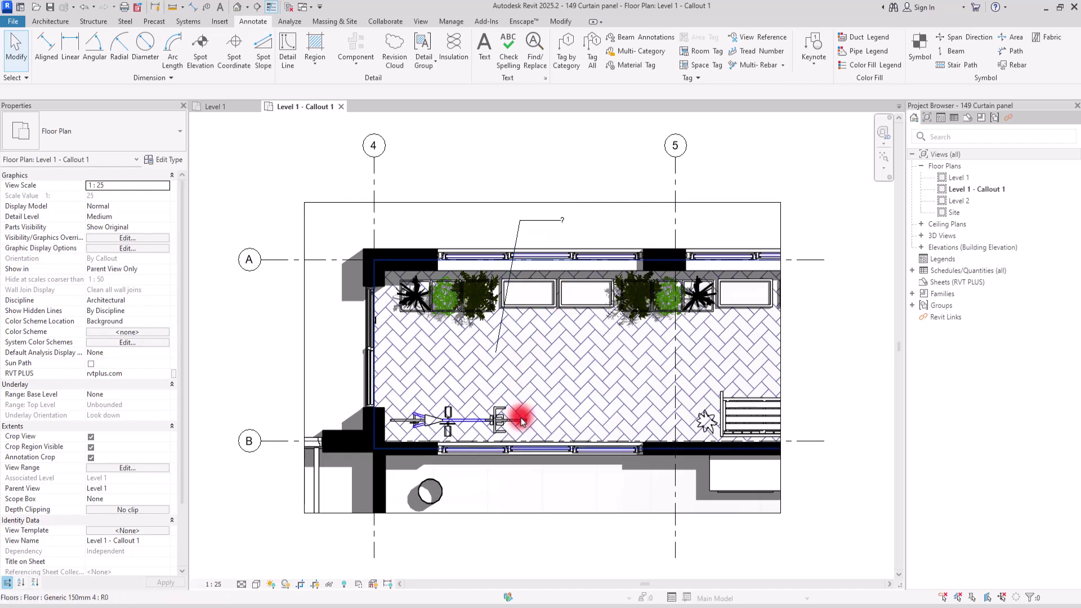
Step: In the patio floor type's Finish 1 layer, set the Herringbone Tile material's description to Herringbone Tile and apply the type changes
left_click(554, 400)
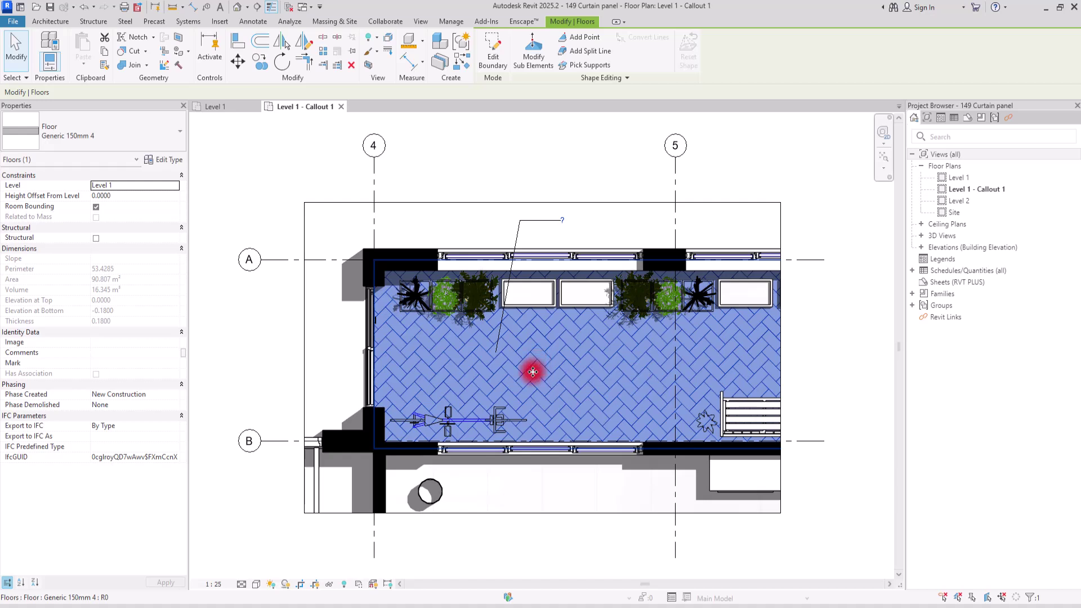
left_click(164, 161)
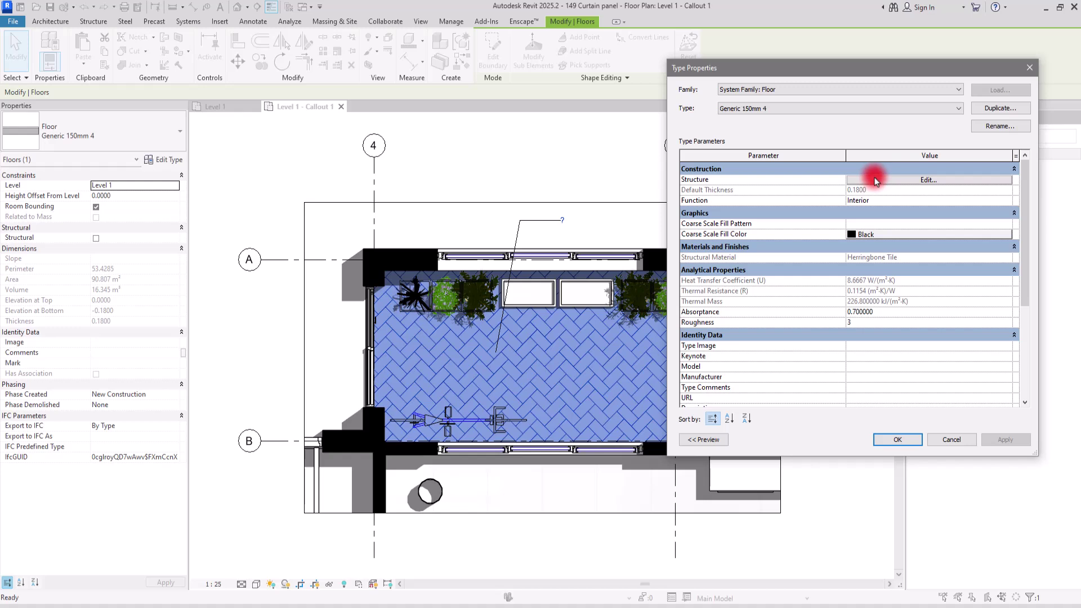
left_click(876, 180)
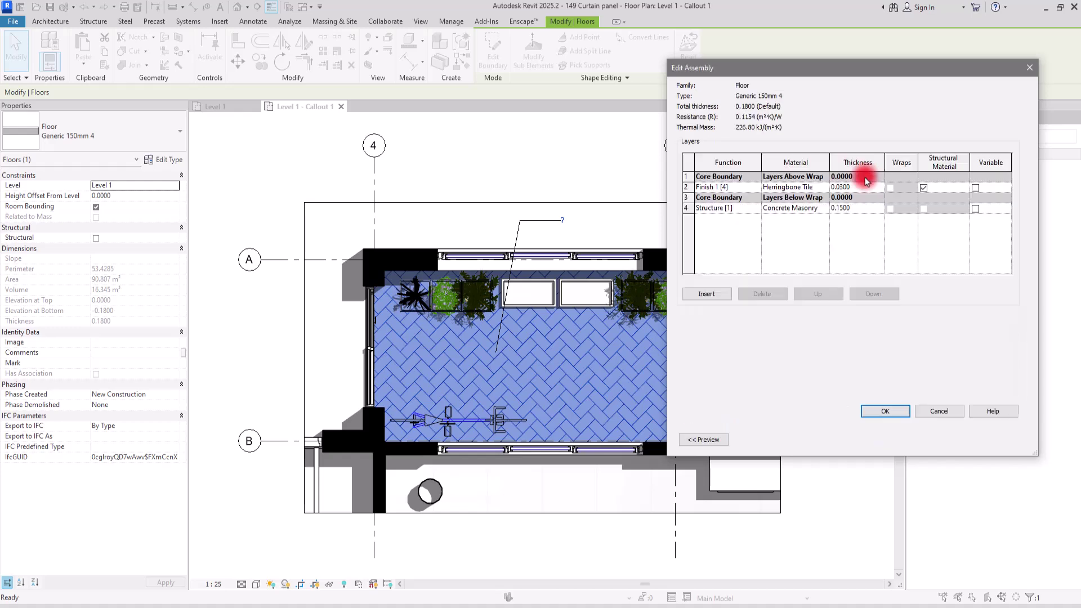
left_click(825, 188)
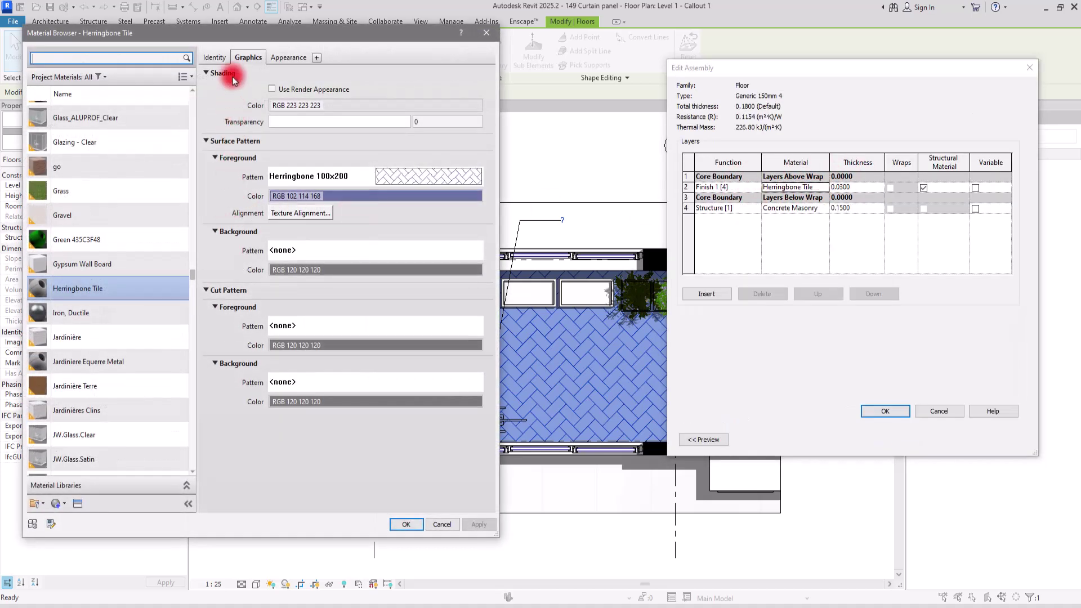
left_click(213, 58)
double_click(338, 76)
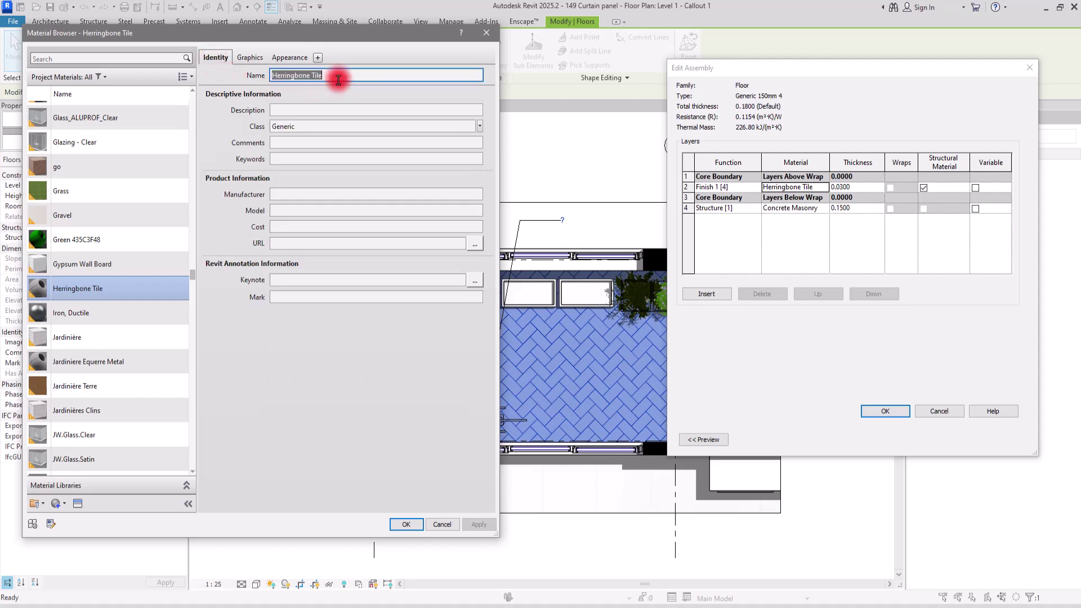
left_click(309, 111)
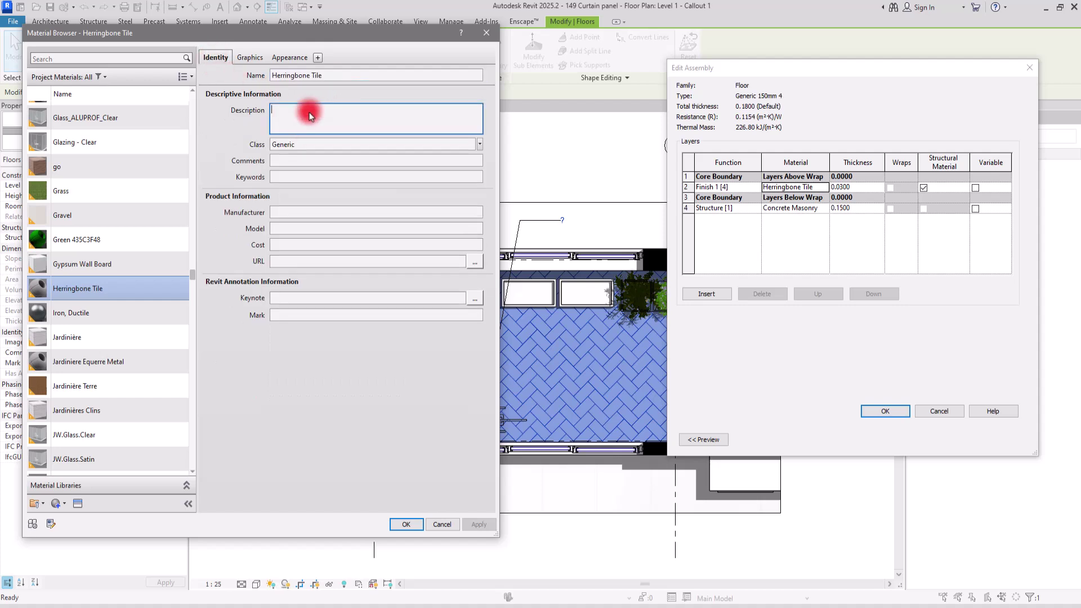
left_click(406, 524)
left_click(885, 411)
left_click(837, 438)
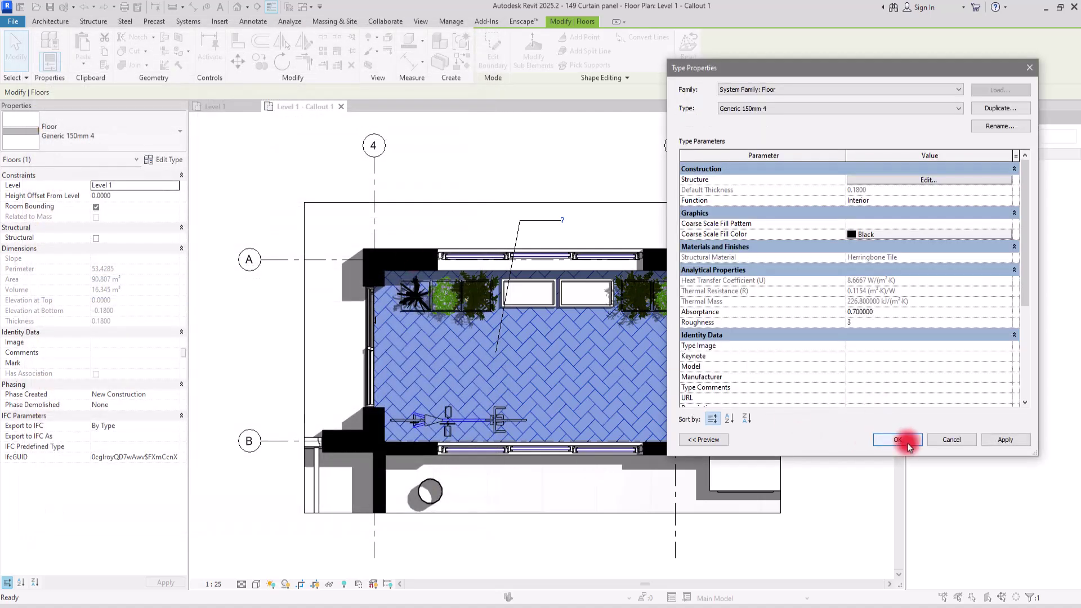
left_click(457, 170)
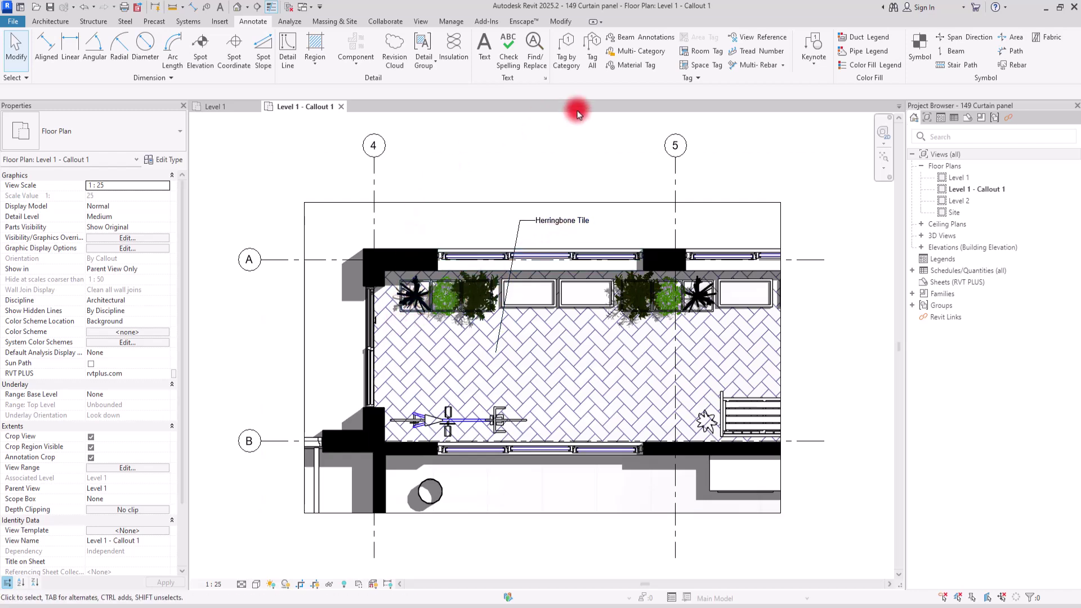
Step: Tag by category, with leaders, the glazed opening along grid 4 and the two windows in the wall on grid A
left_click(567, 54)
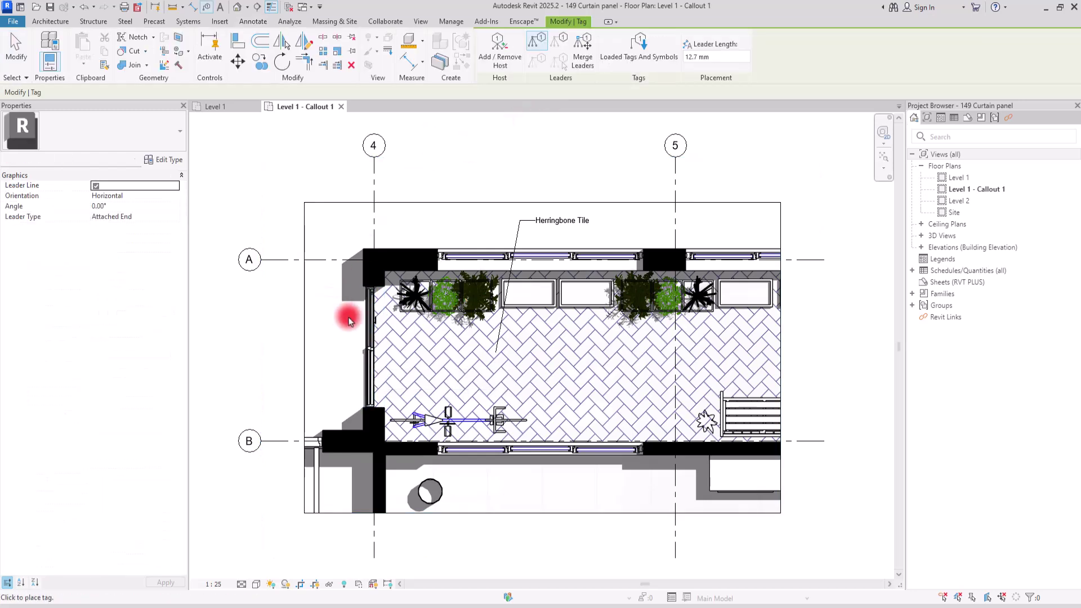
left_click(369, 367)
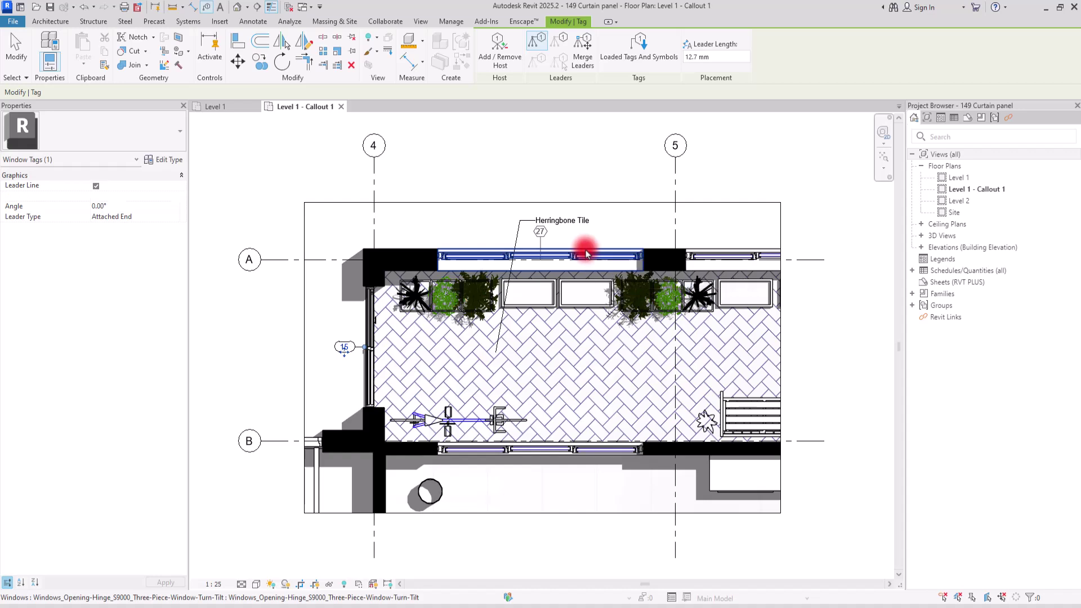
left_click(647, 248)
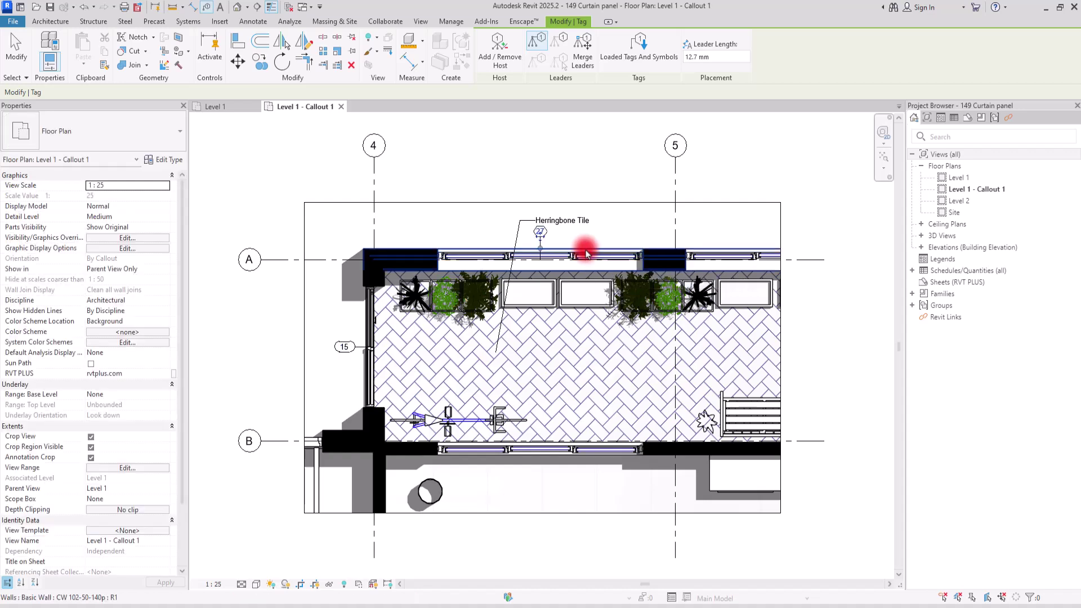
left_click(739, 259)
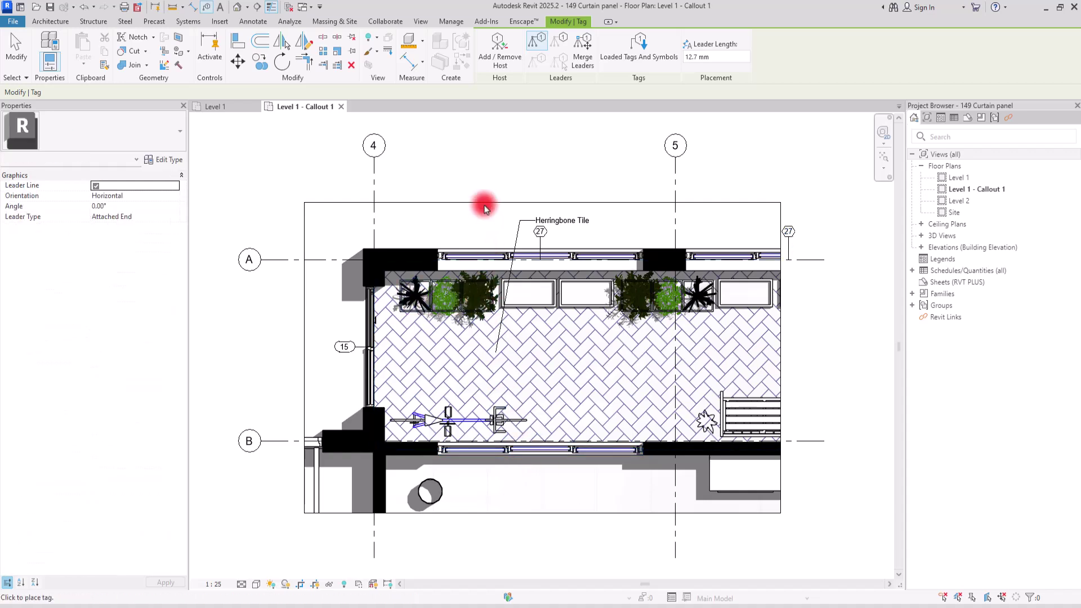
key("Escape")
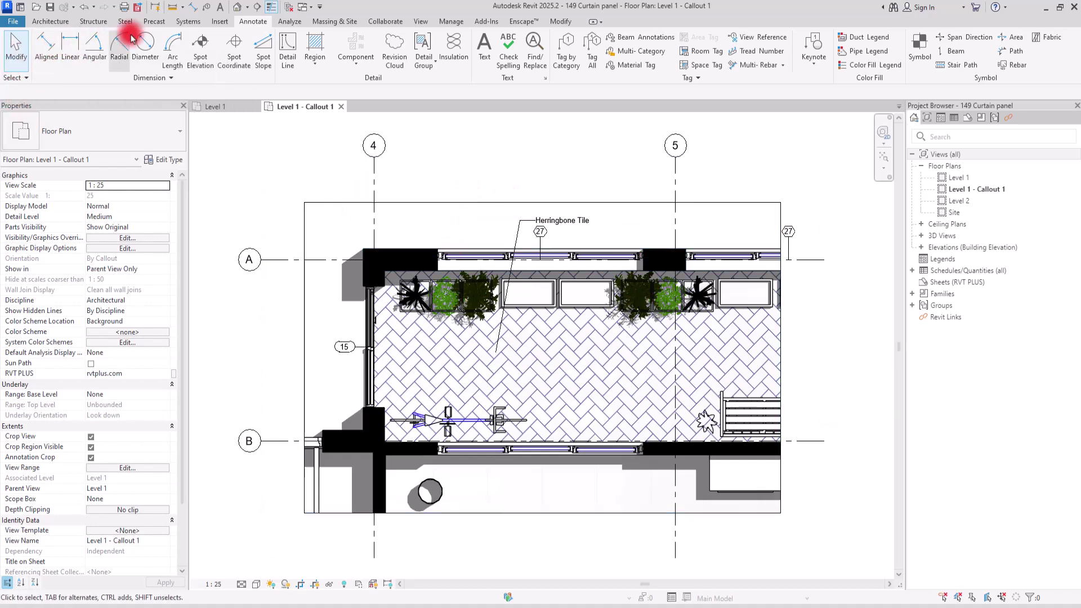
Step: Dimension the wall on grid A using Aligned with Entire Walls, including opening widths, intersecting walls and grids, placing the string outside the wall
left_click(46, 45)
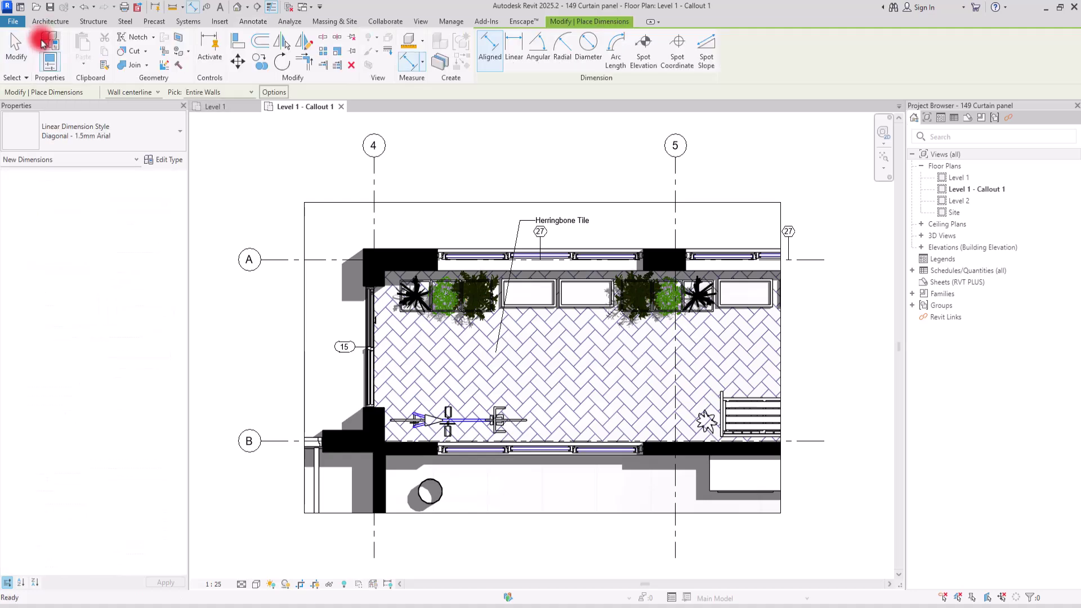
left_click(250, 92)
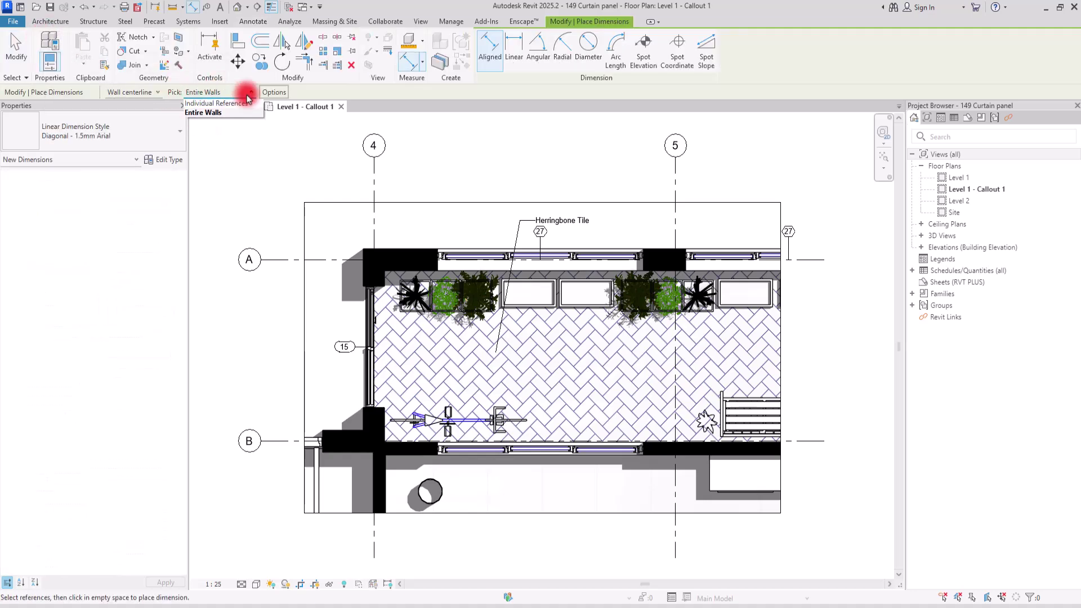
left_click(248, 97)
left_click(274, 92)
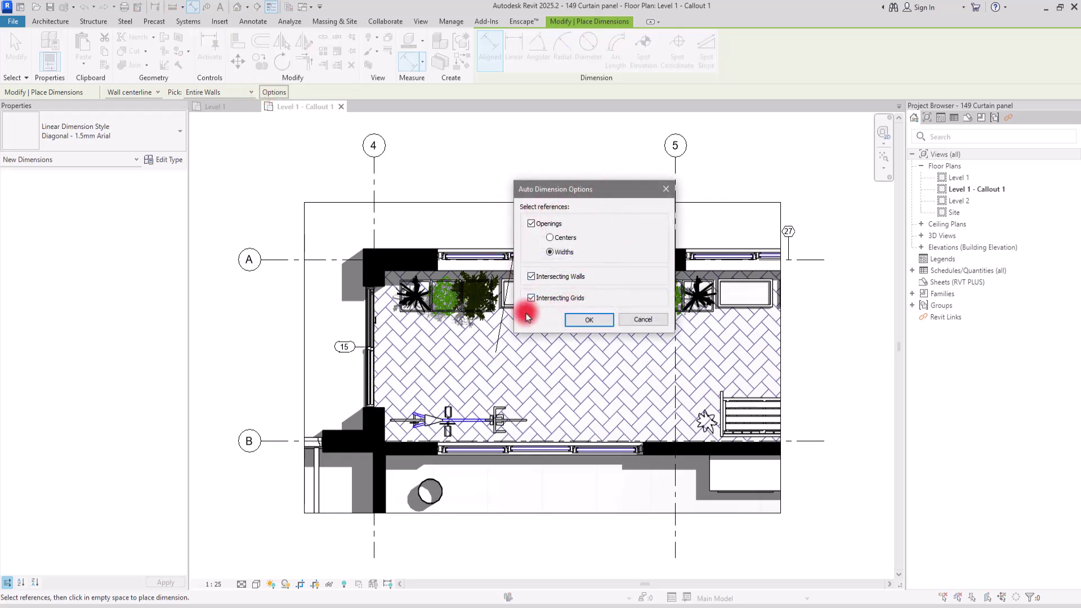
left_click(589, 321)
left_click(410, 236)
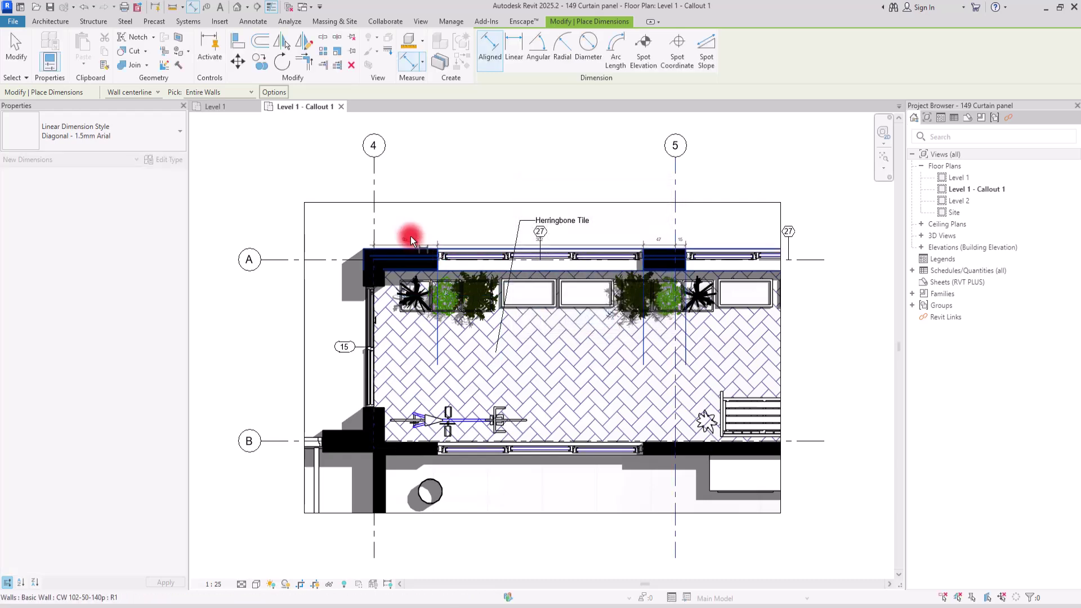
left_click(282, 188)
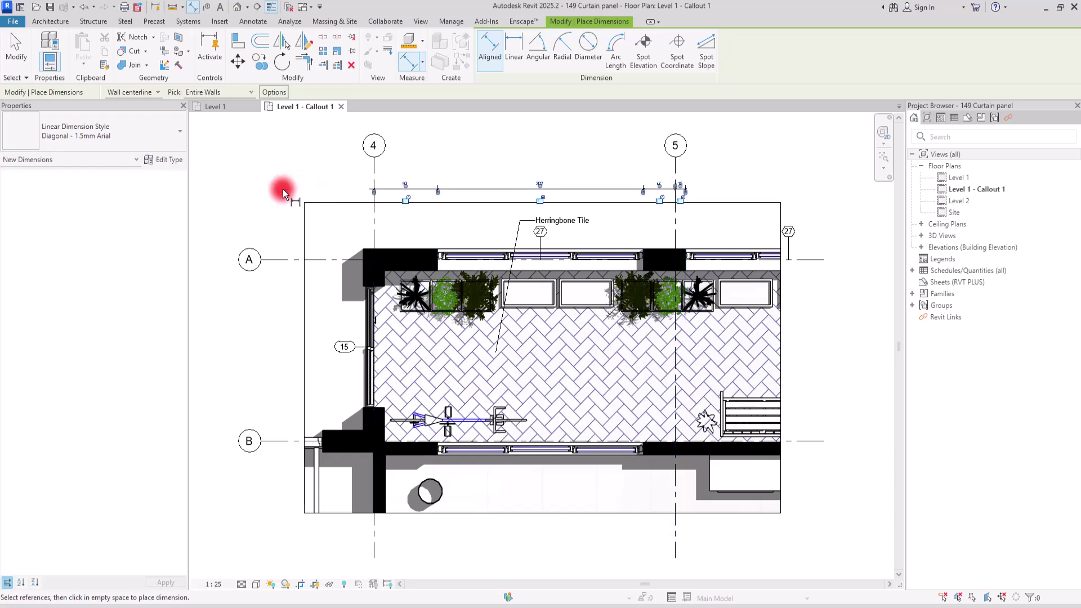
Step: Change the dimension string above the wall on grid A to the Diagonal - 2.5mm Arial style
key("Escape")
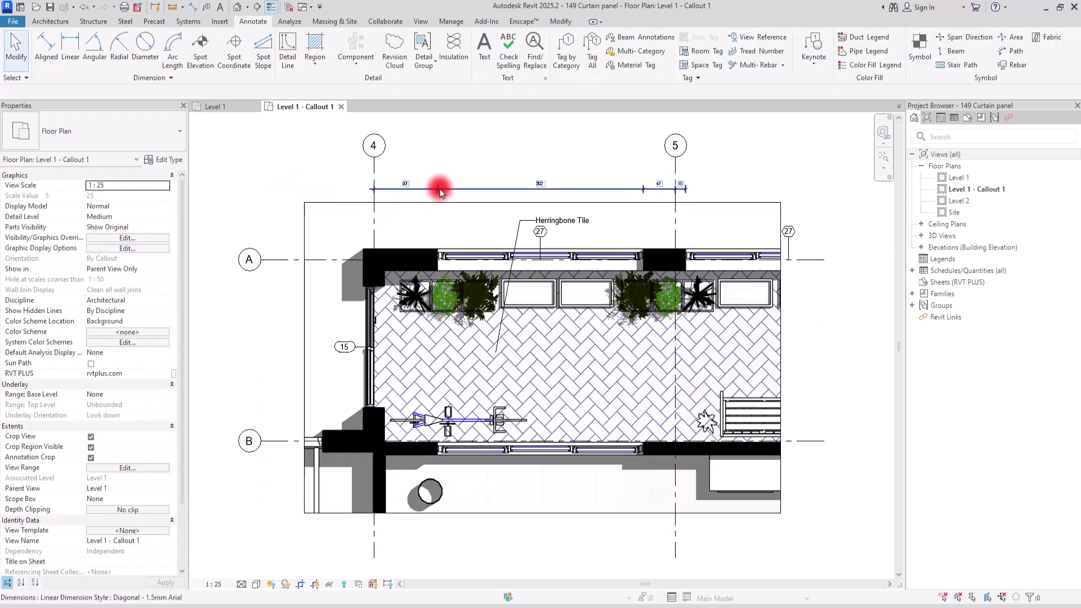
left_click(439, 189)
left_click(65, 133)
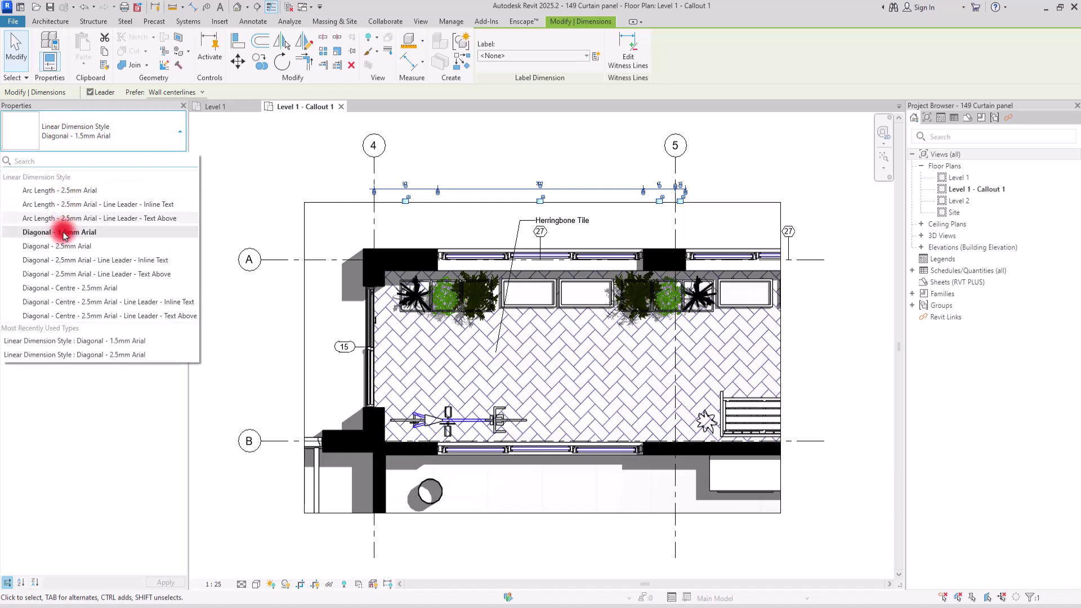
left_click(93, 241)
left_click(266, 164)
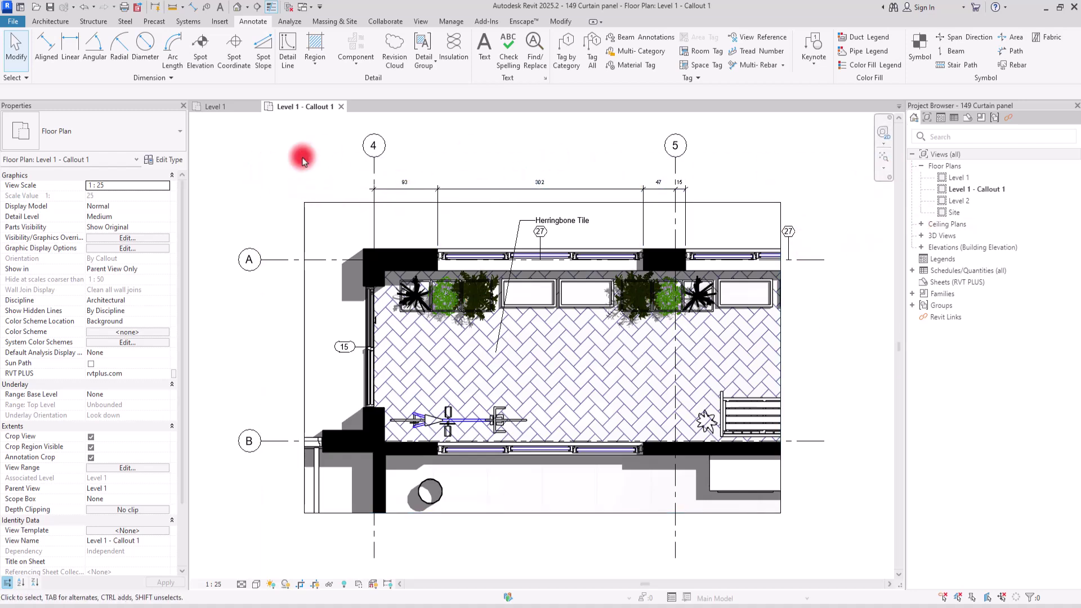
left_click(451, 157)
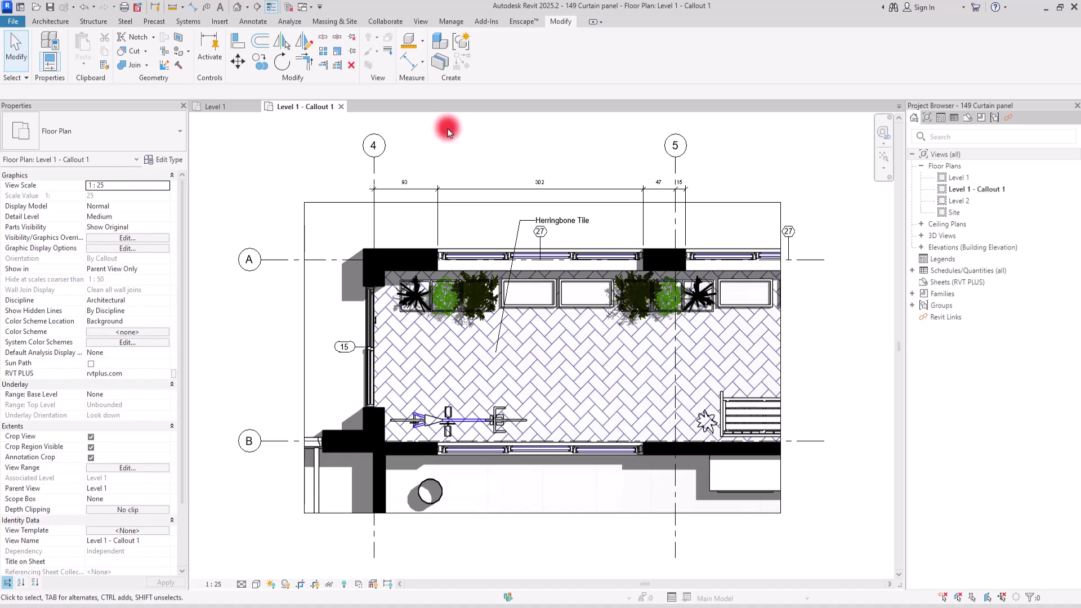
Step: Create a legend view named Door and Window at scale 1:20 and locate it under Legends in the project browser
left_click(421, 22)
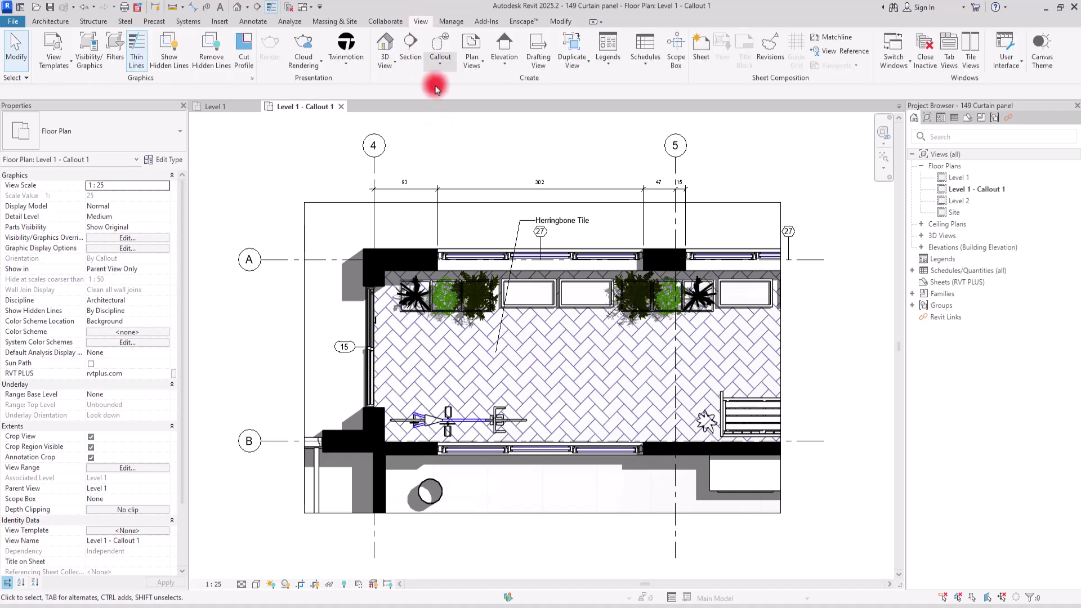
left_click(608, 65)
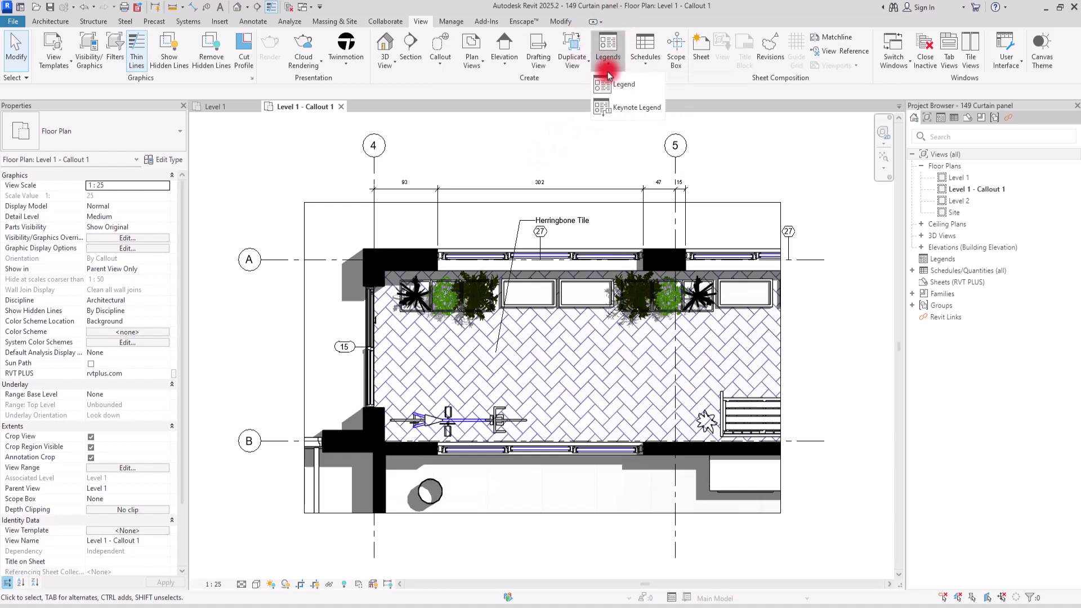
left_click(623, 86)
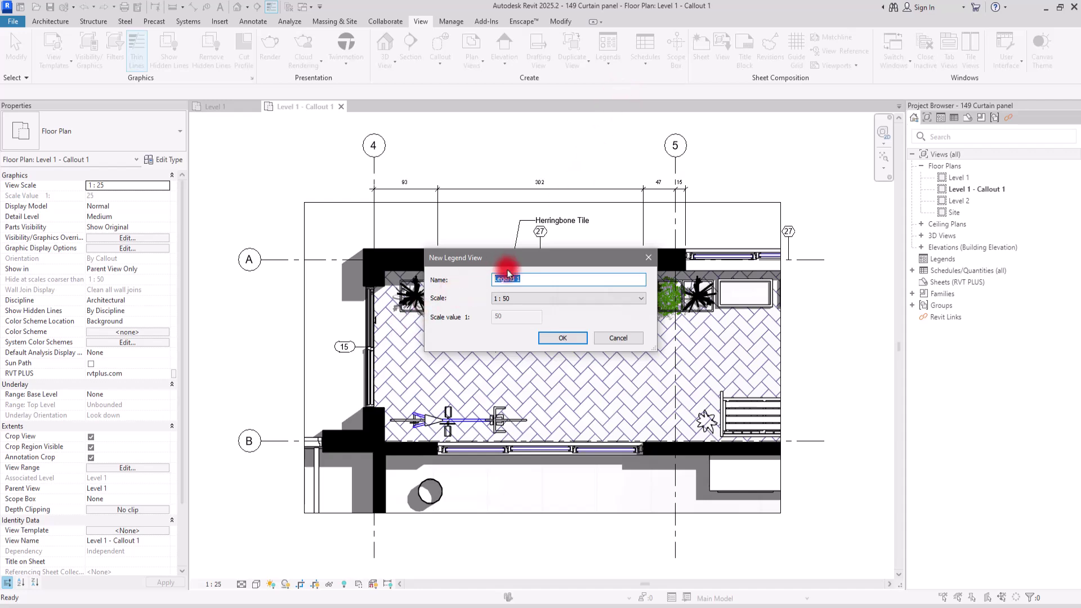
left_click_drag(524, 279, 472, 275)
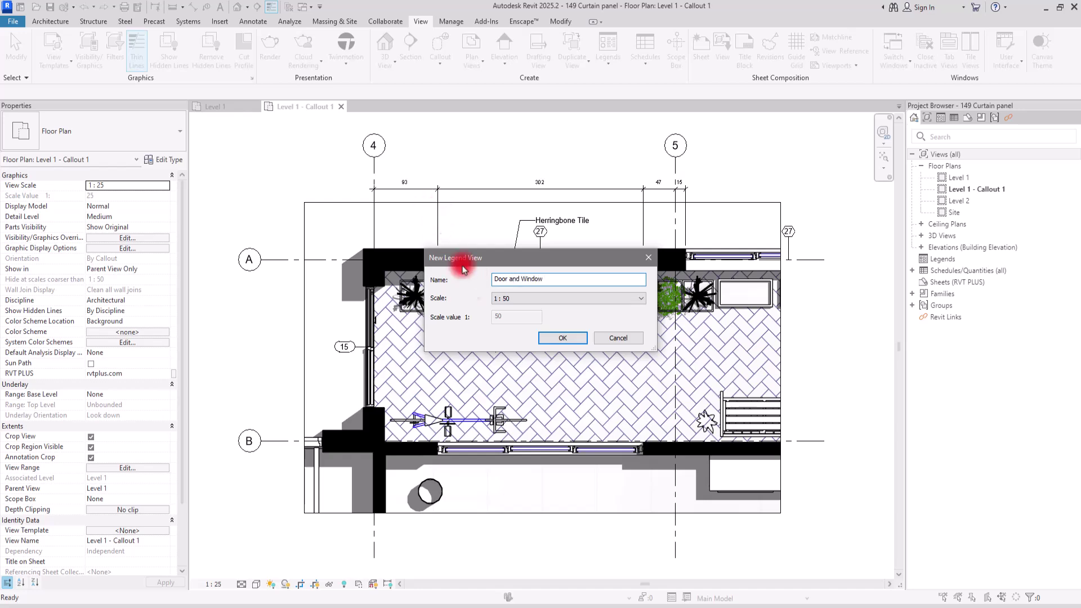
left_click(520, 298)
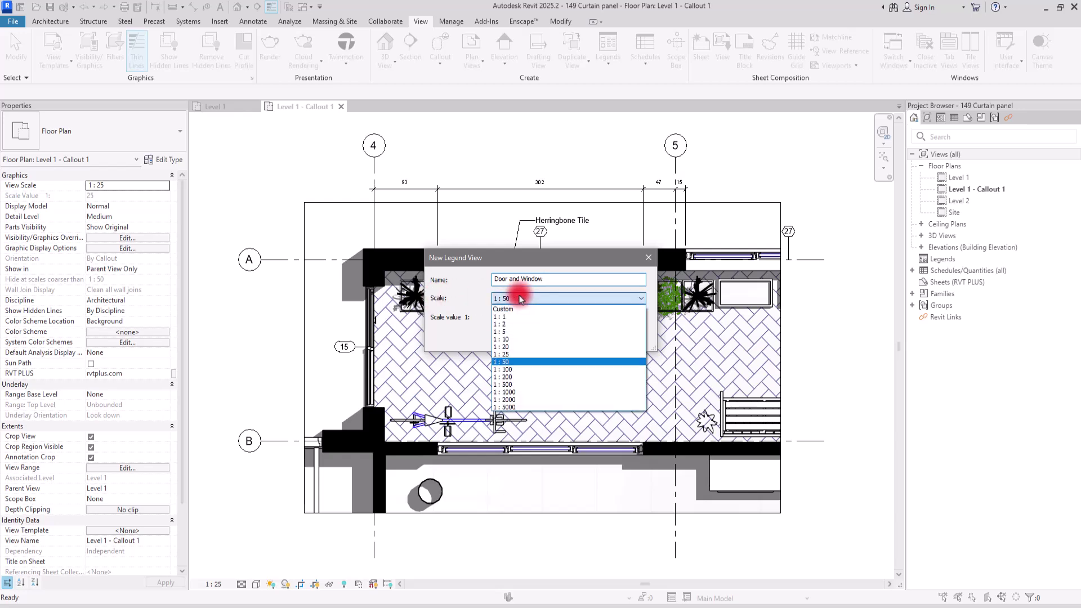
left_click(518, 347)
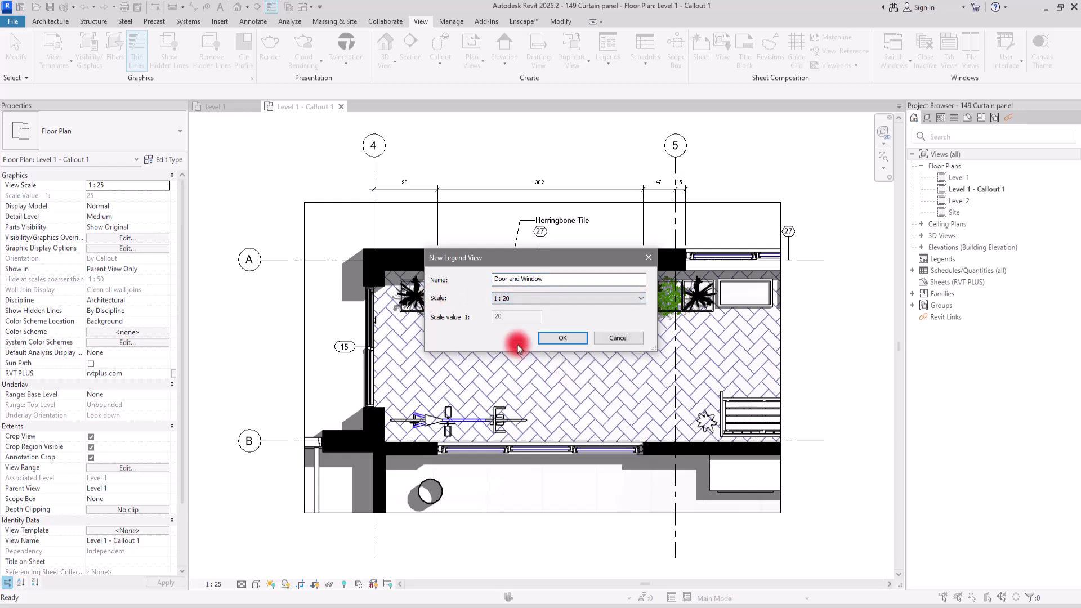
left_click(563, 338)
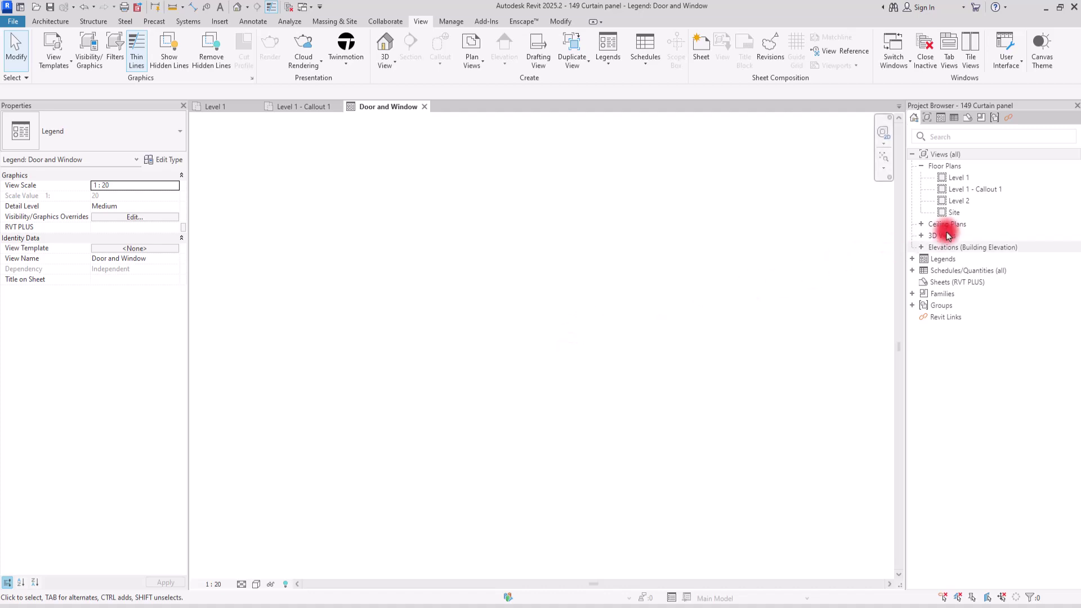
left_click(945, 260)
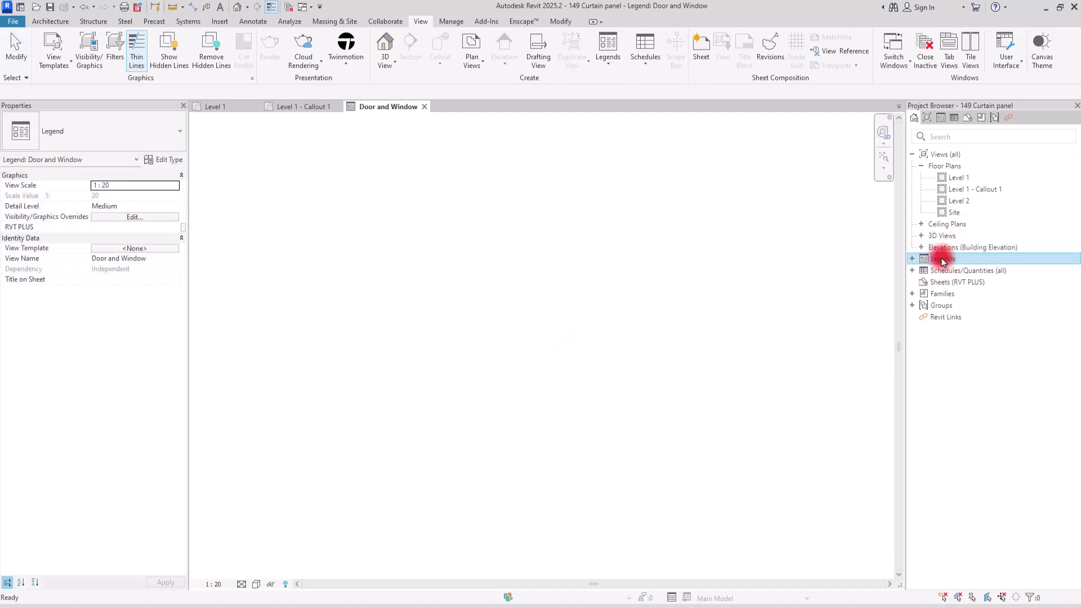
left_click(911, 259)
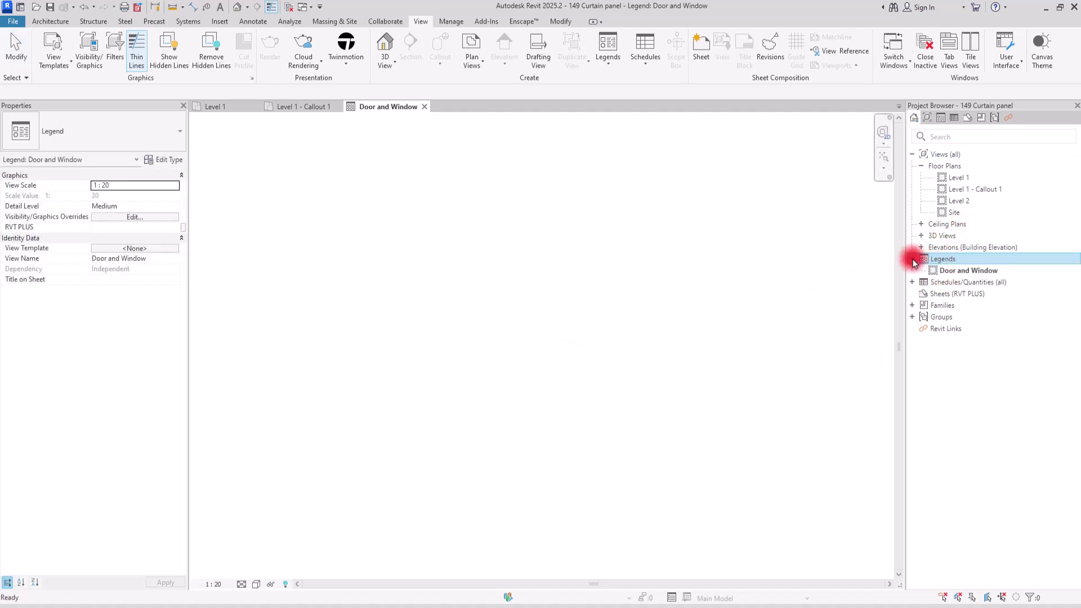
left_click(961, 273)
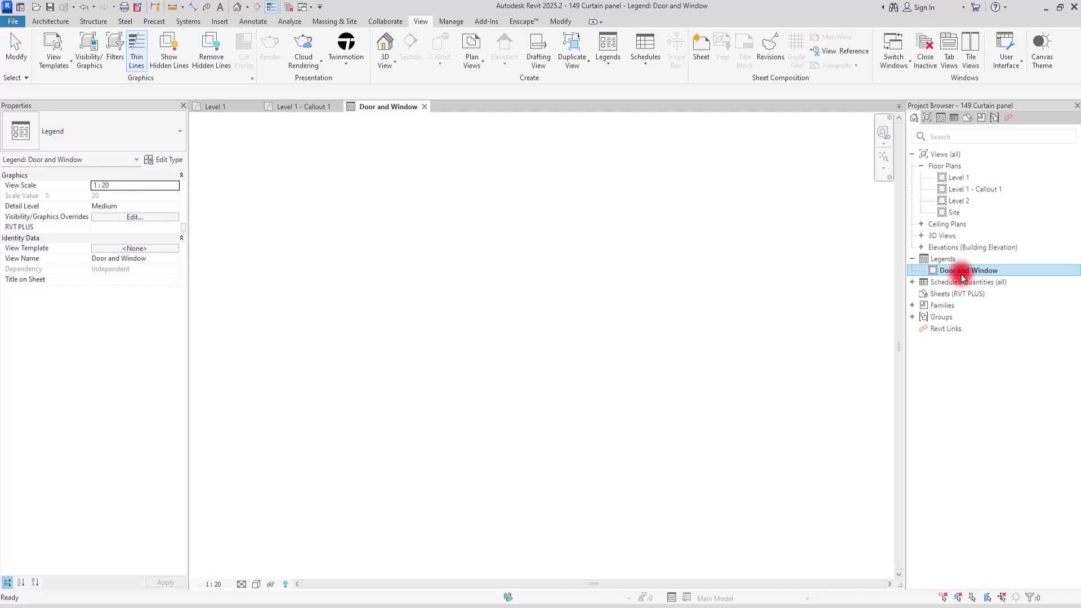
left_click(492, 312)
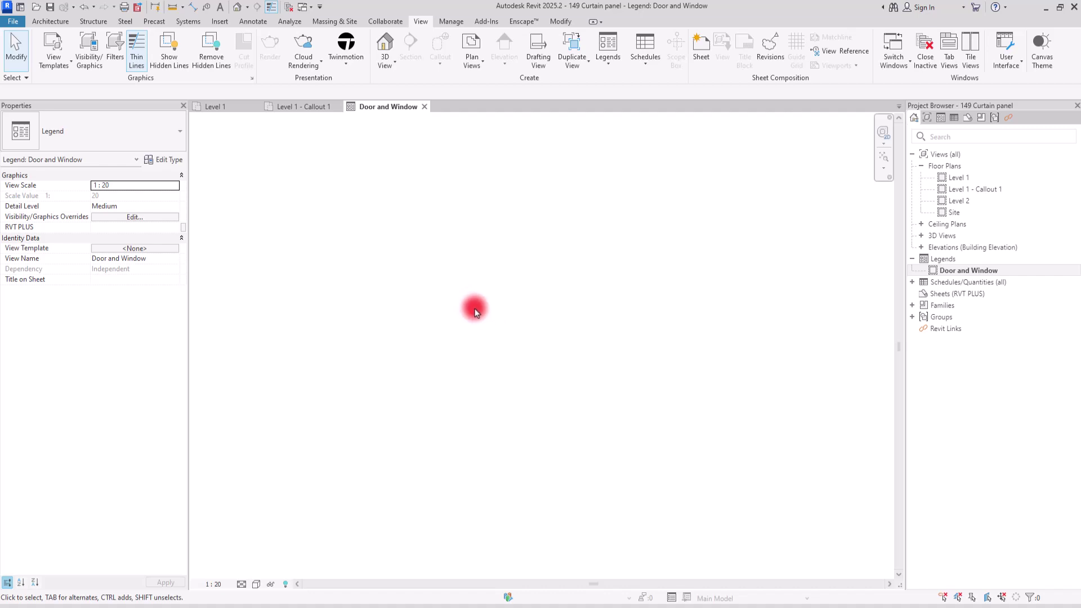
Step: Place a legend component of the door Door_Swing_EURADIF_Derceto_EN in Floor Plan view in the Door and Window legend
left_click(242, 23)
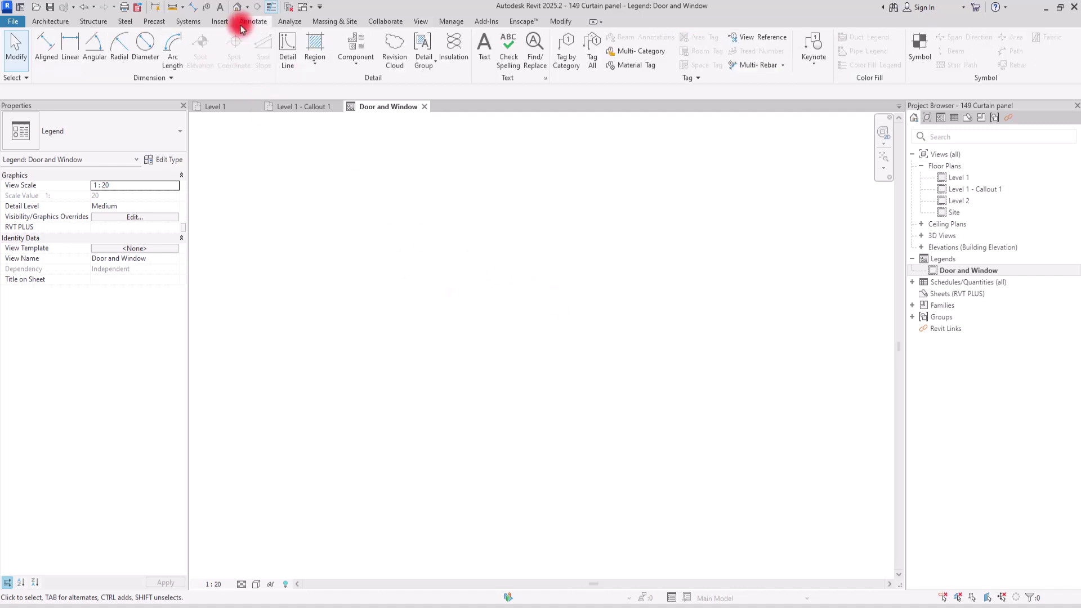
left_click(346, 63)
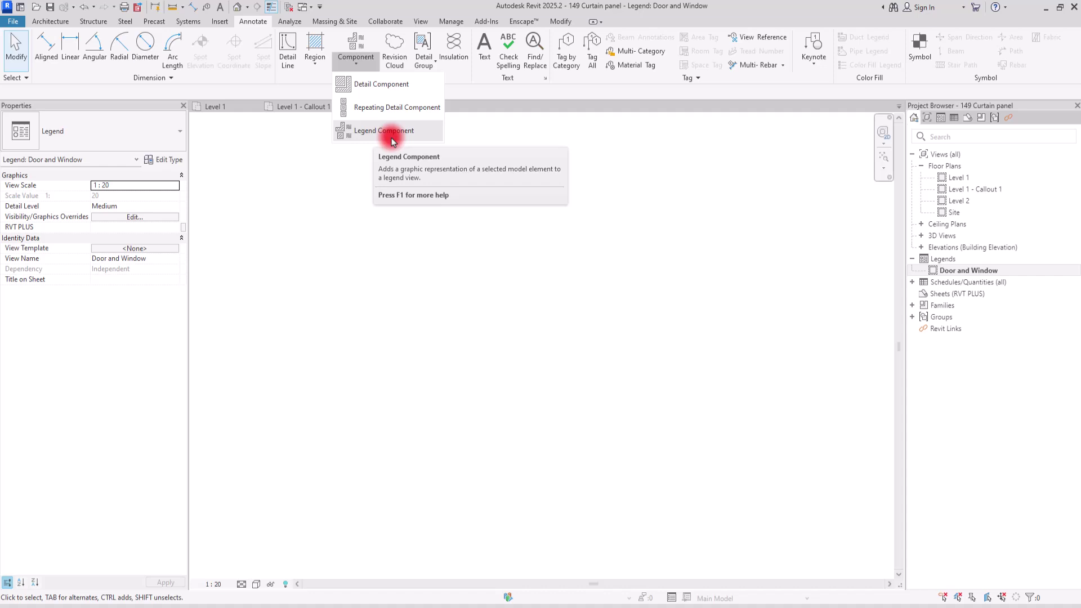
left_click(393, 140)
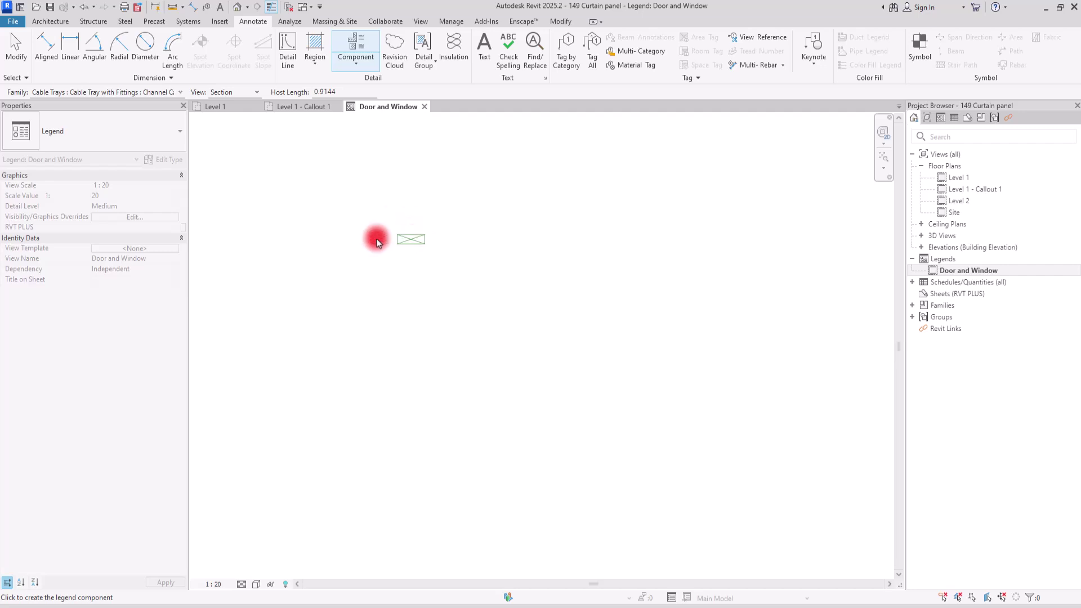
left_click(67, 93)
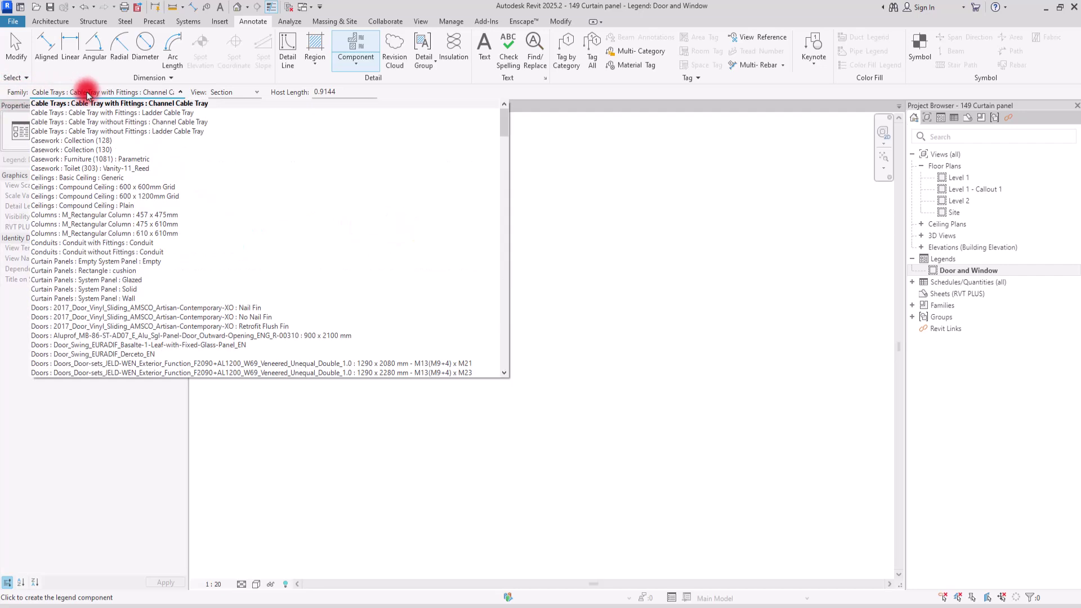
mouse_move(504, 123)
left_mouse_down()
mouse_move(504, 355)
mouse_move(509, 97)
mouse_move(518, 163)
mouse_move(517, 137)
left_mouse_up()
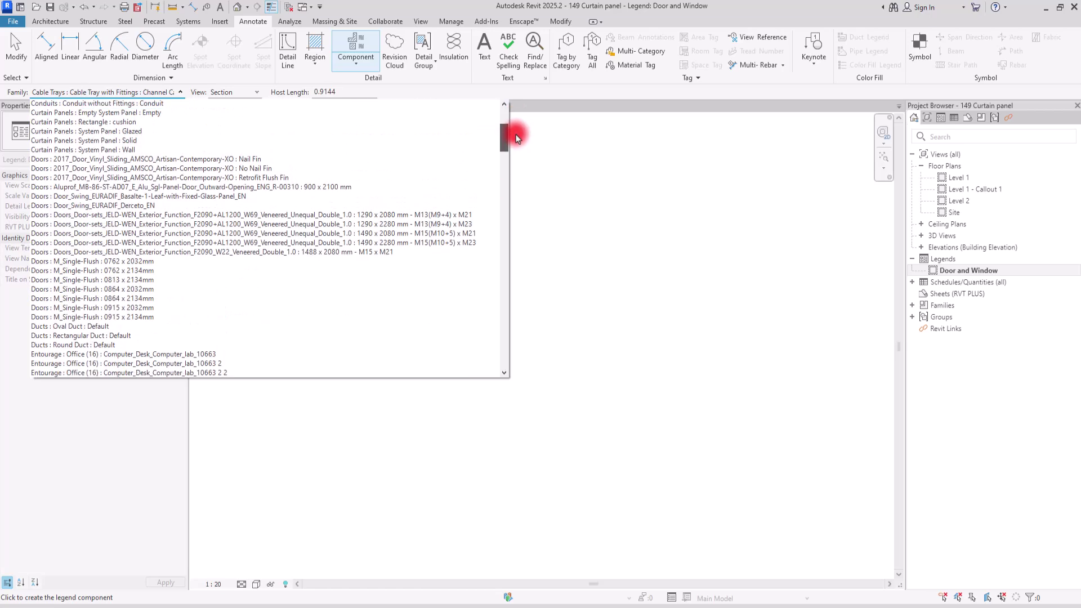
left_click(92, 206)
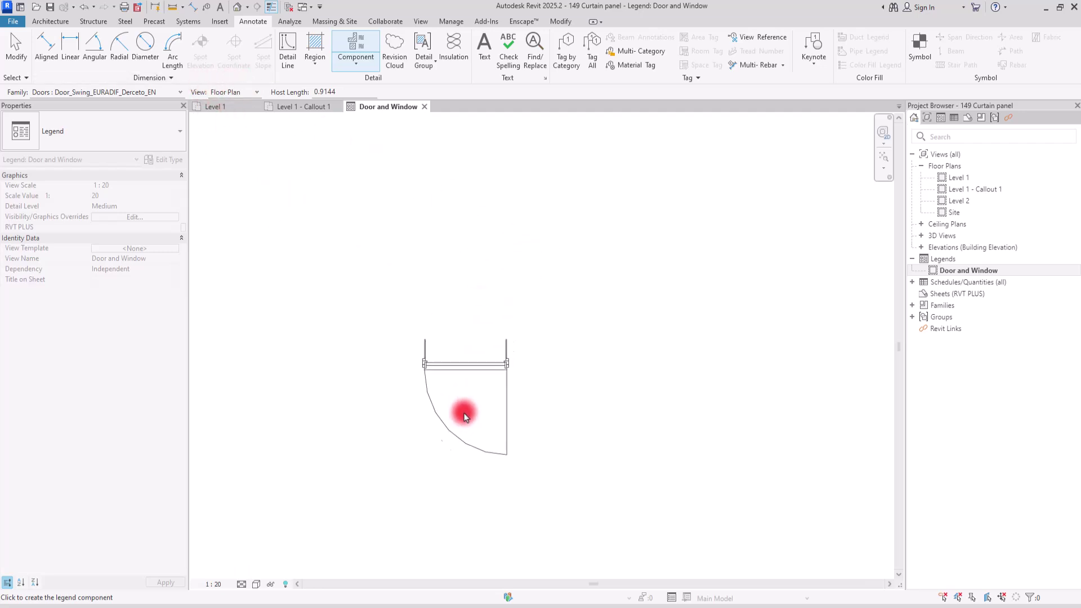
left_click(461, 409)
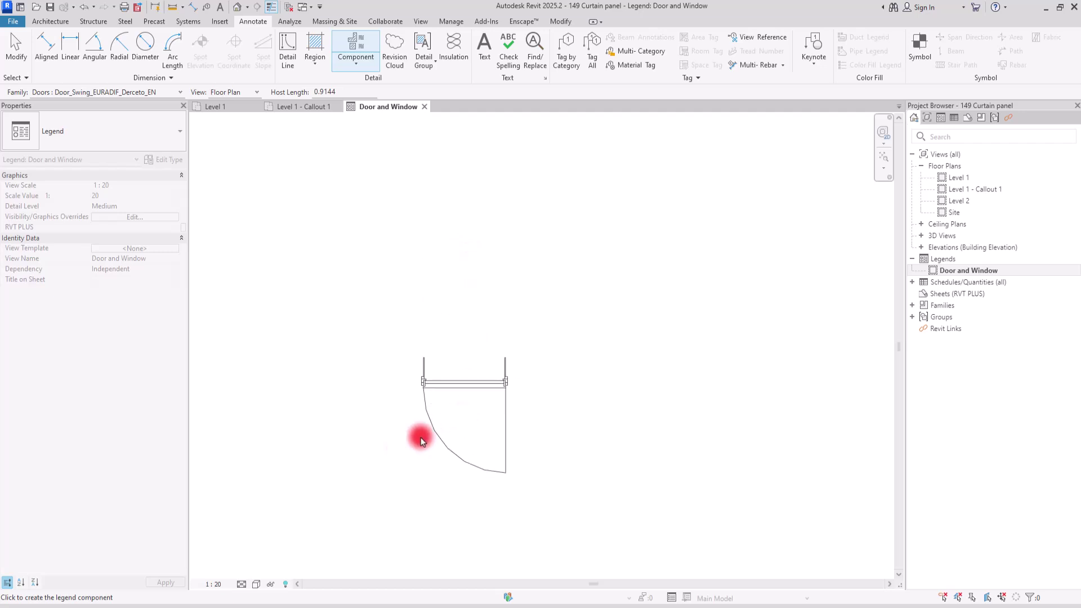
Step: Place the same door's front elevation as a legend component, aligned directly above its floor plan symbol
left_click(249, 93)
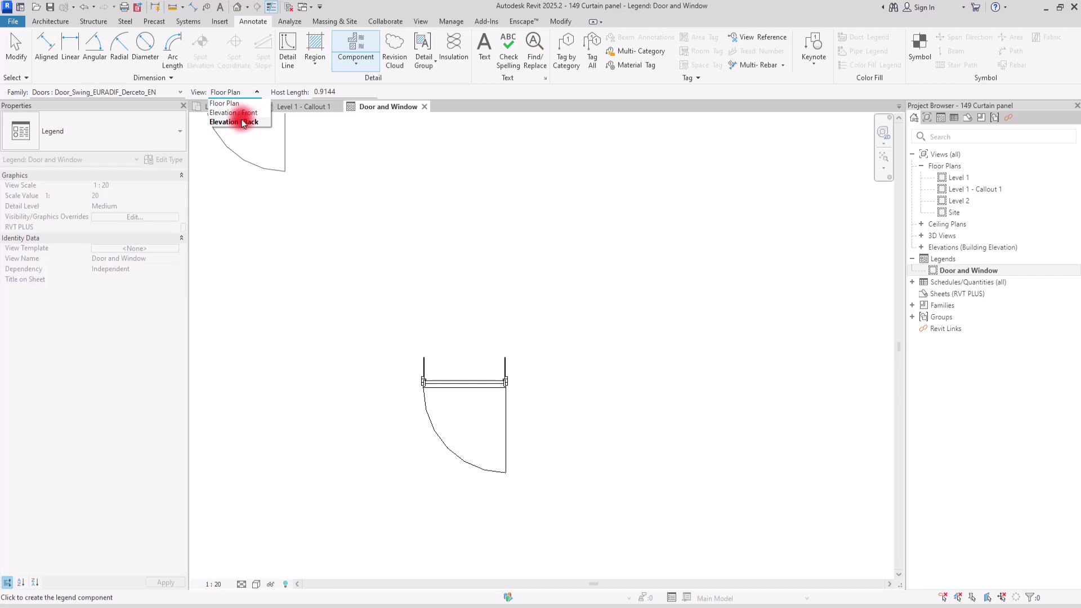
left_click(240, 113)
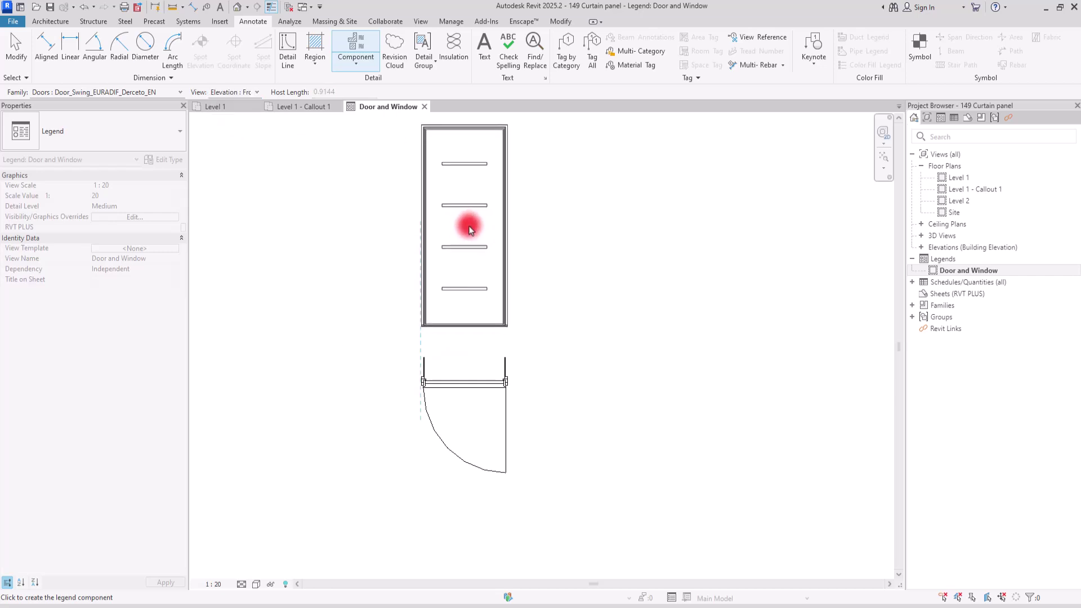
left_click(471, 220)
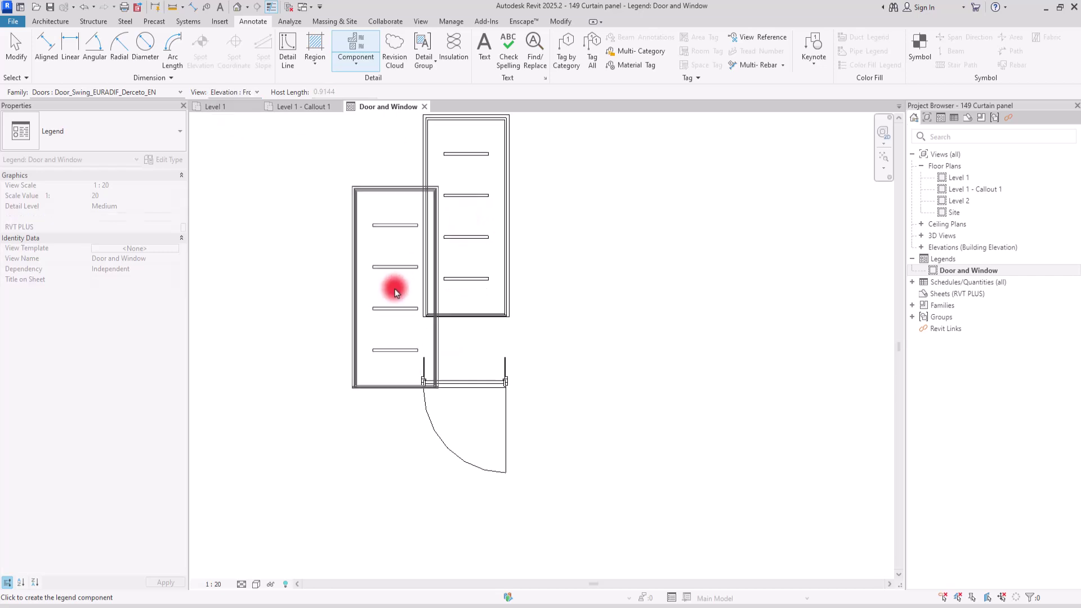
scroll(411, 332, "down", 2)
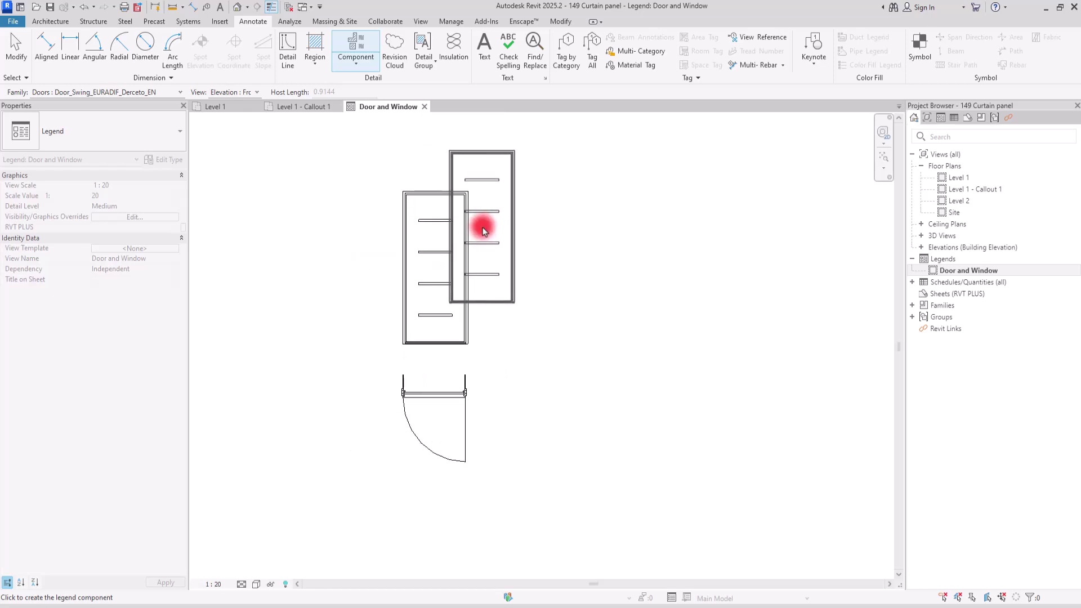
key("Escape")
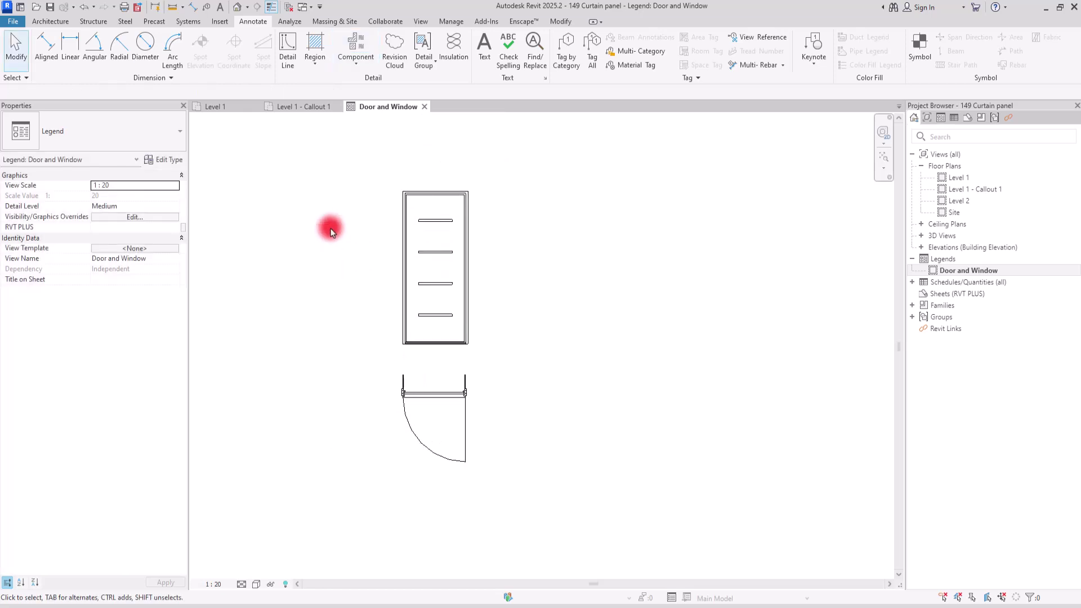
scroll(379, 251, "up", 1)
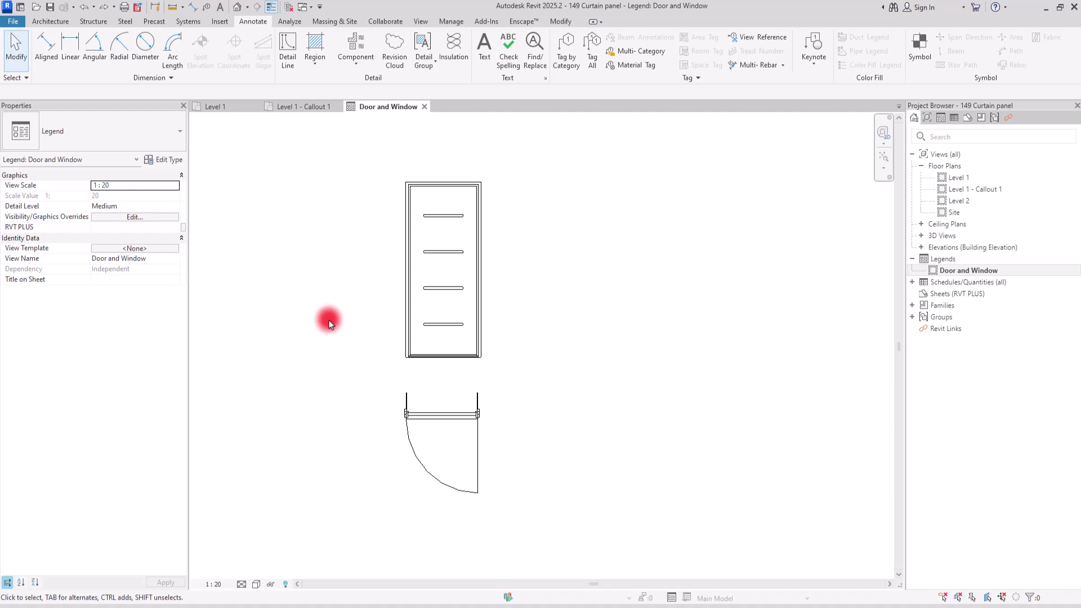
Step: In the Level 1 floor plan, select the double door in the Play Room's outer wall to check its family and type
left_click(219, 108)
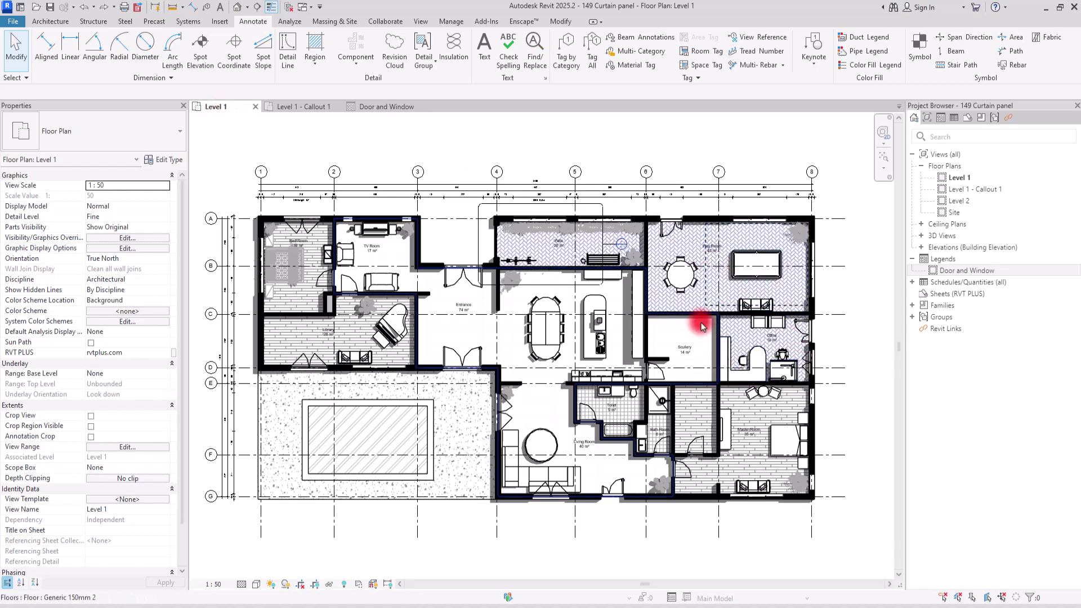
scroll(674, 219, "up", 3)
scroll(674, 222, "up", 3)
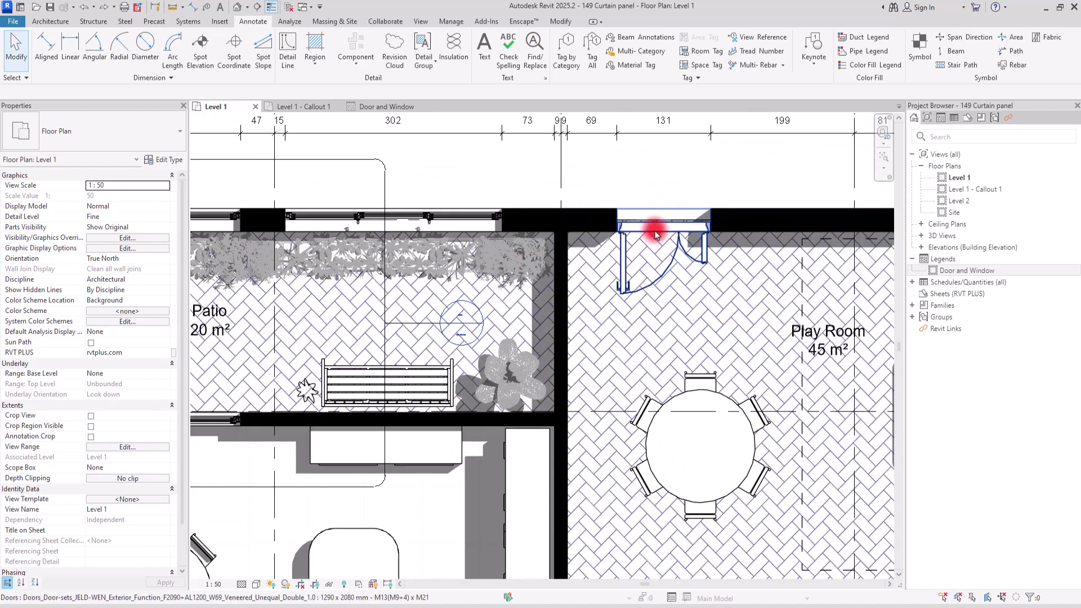
left_click(653, 231)
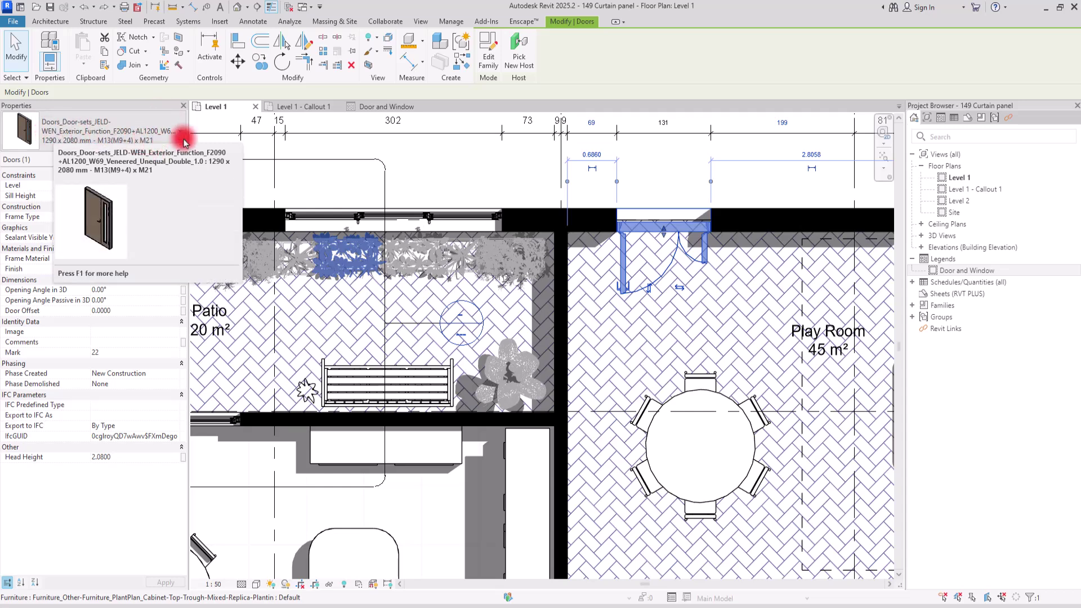
Step: In the Door and Window legend, place the front elevation of the JELD-WEN Unequal_Double 1290 x 2080 mm - M13(M9+4) x M21 door beside the single door
left_click(380, 109)
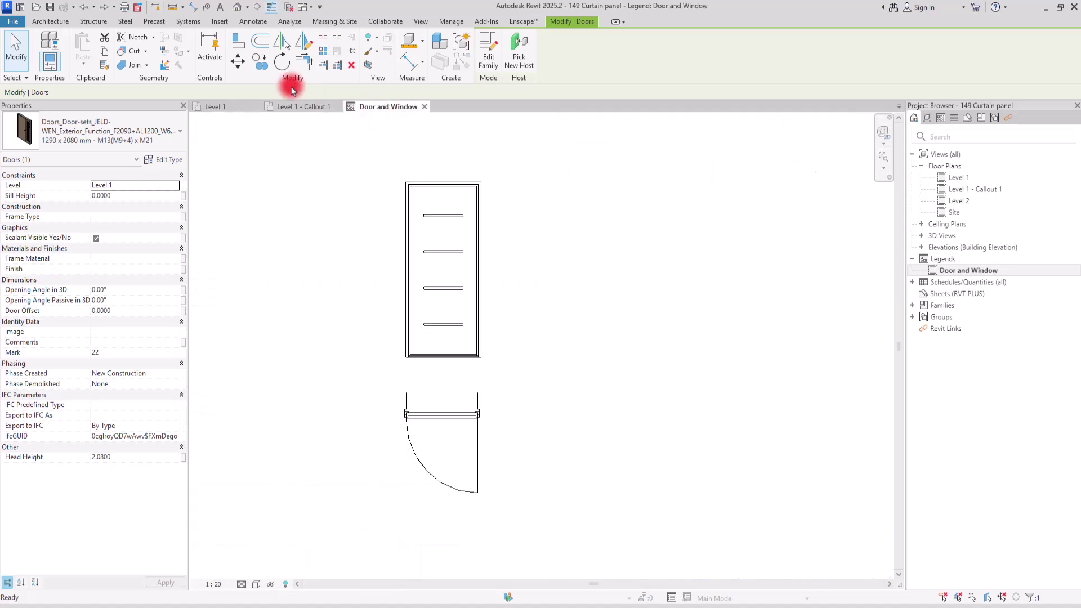
left_click(261, 23)
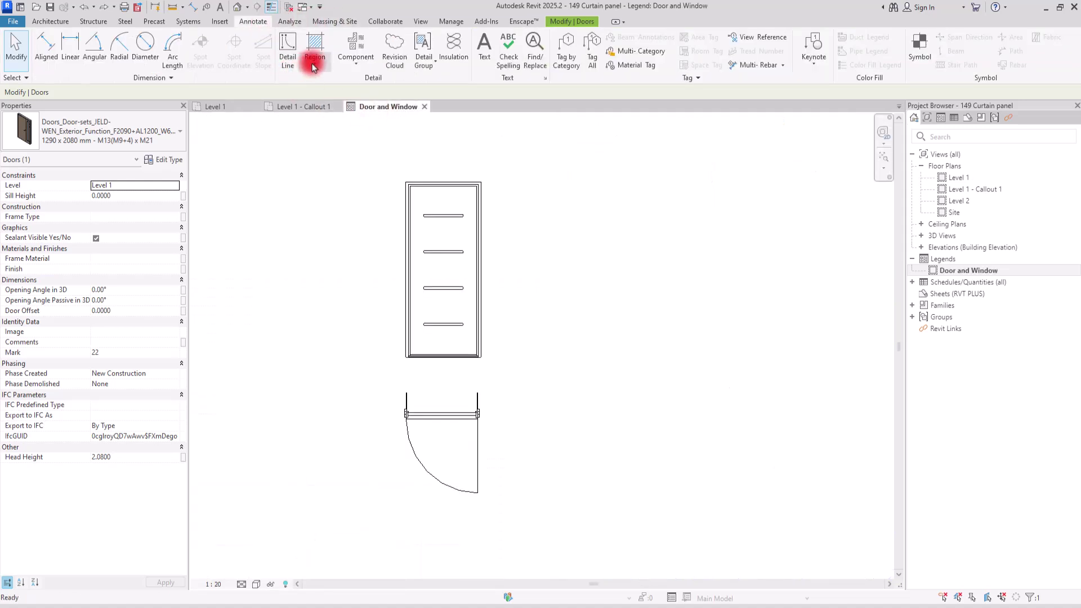
left_click(357, 61)
left_click(365, 135)
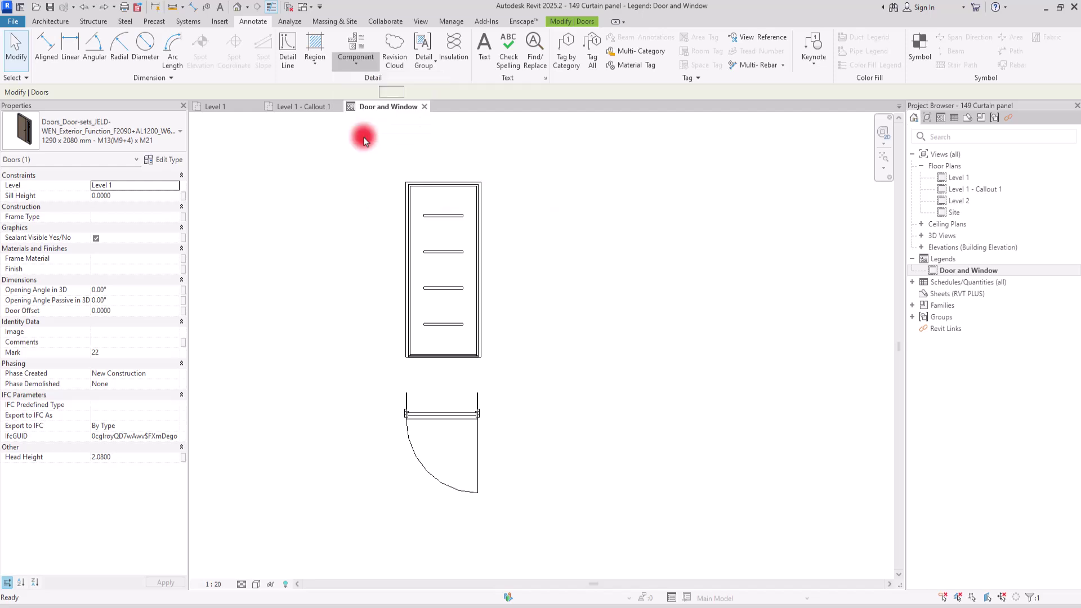
left_click(170, 94)
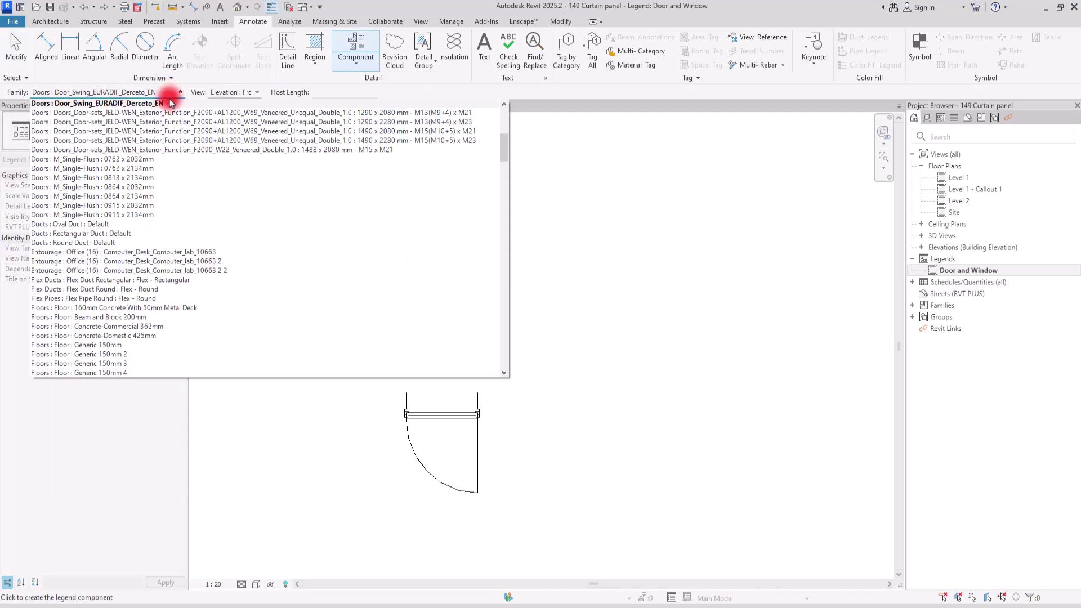
scroll(345, 298, "up", 3)
scroll(345, 298, "up", 1)
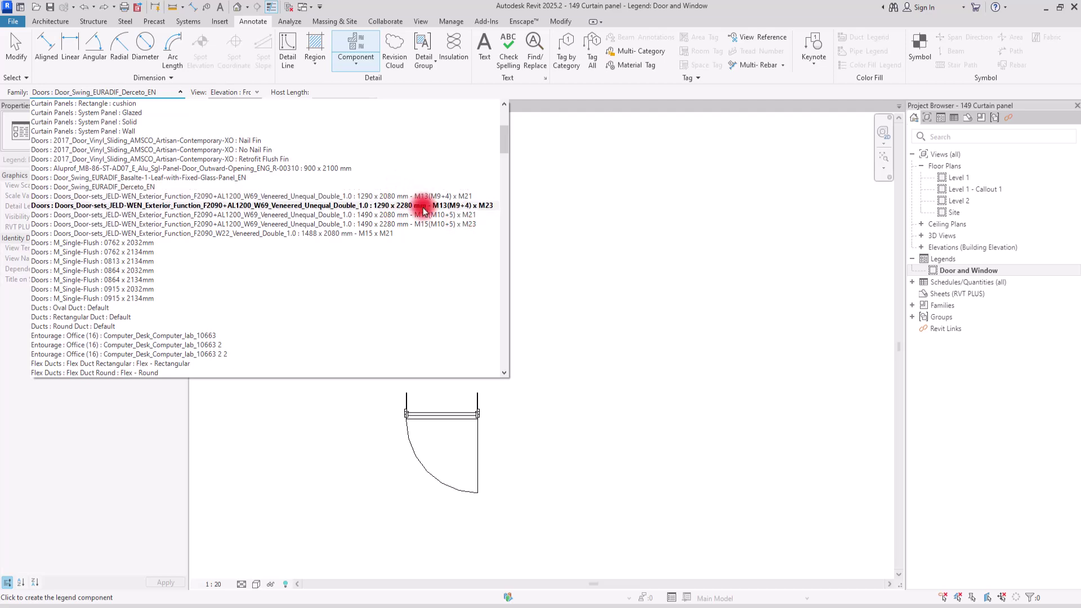
left_click(388, 198)
scroll(316, 288, "down", 1)
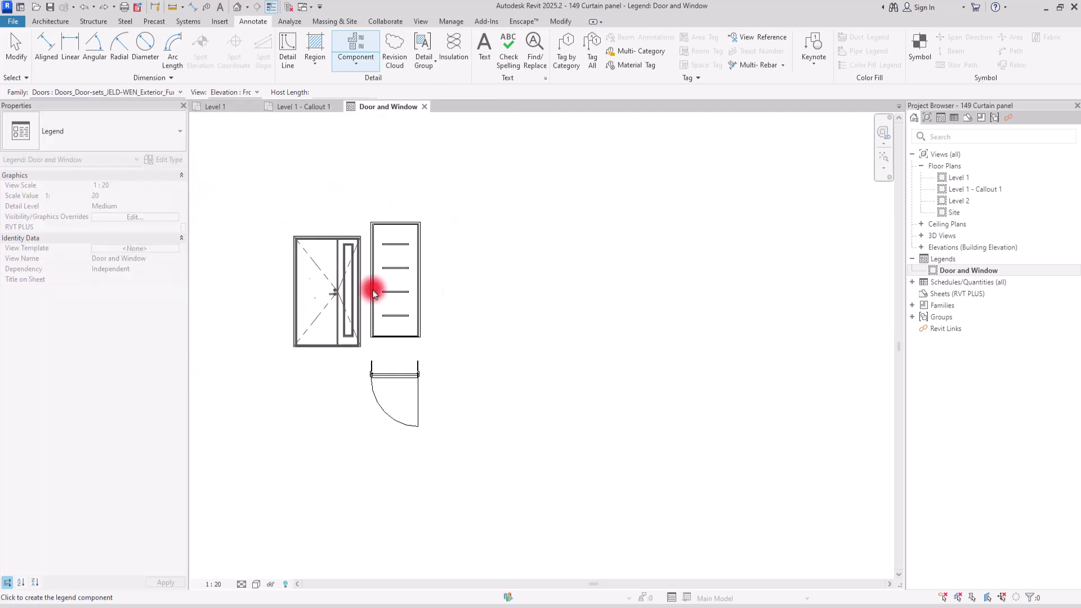
left_click(618, 283)
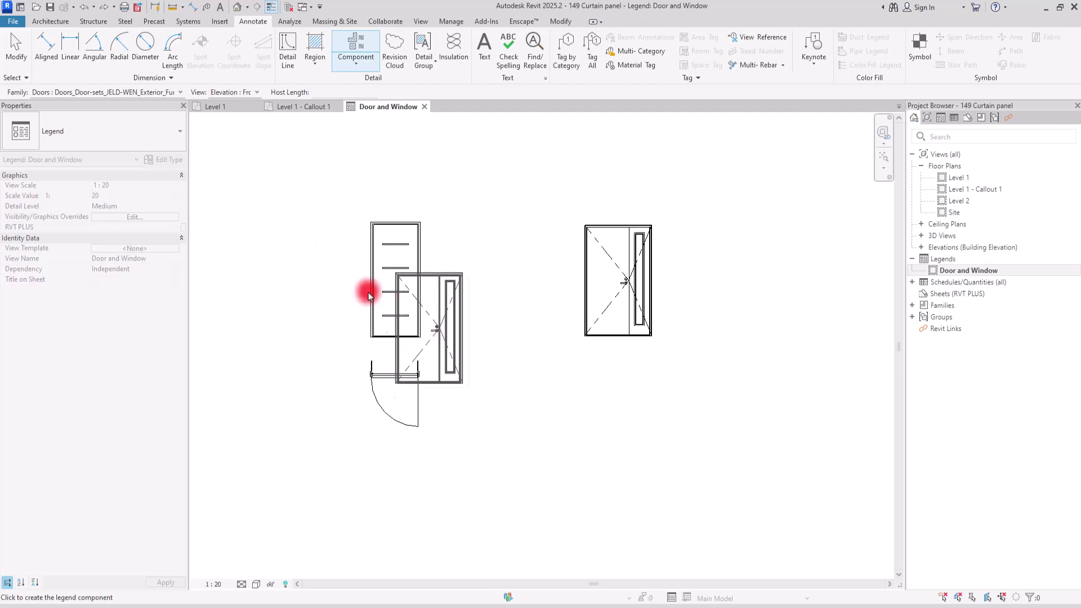
Step: Place the same double door's Floor Plan legend component directly below its elevation, level with the single door's plan symbol
left_click(231, 93)
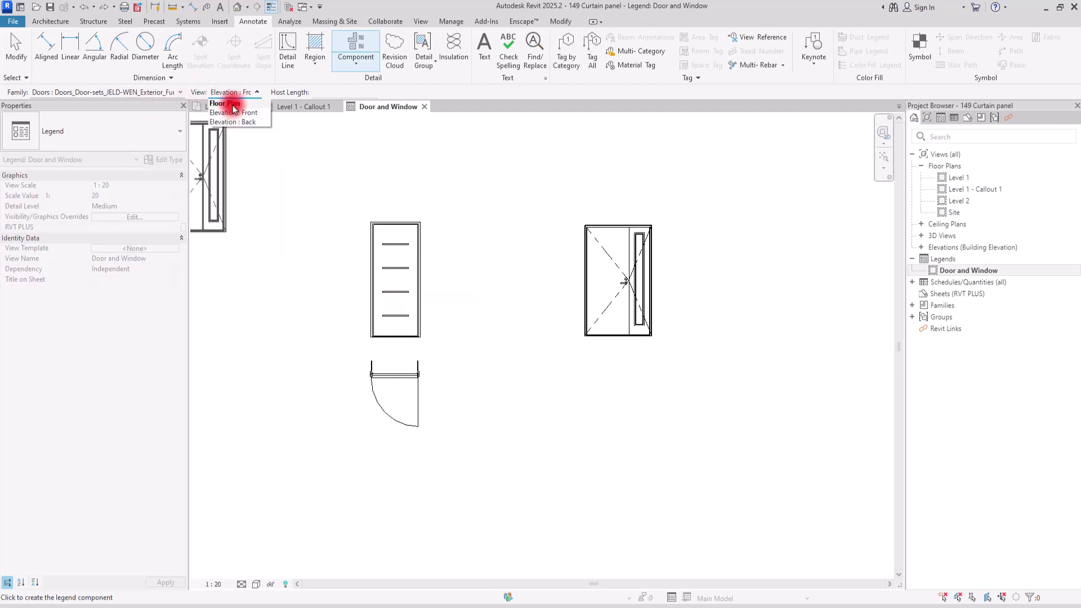
left_click(228, 103)
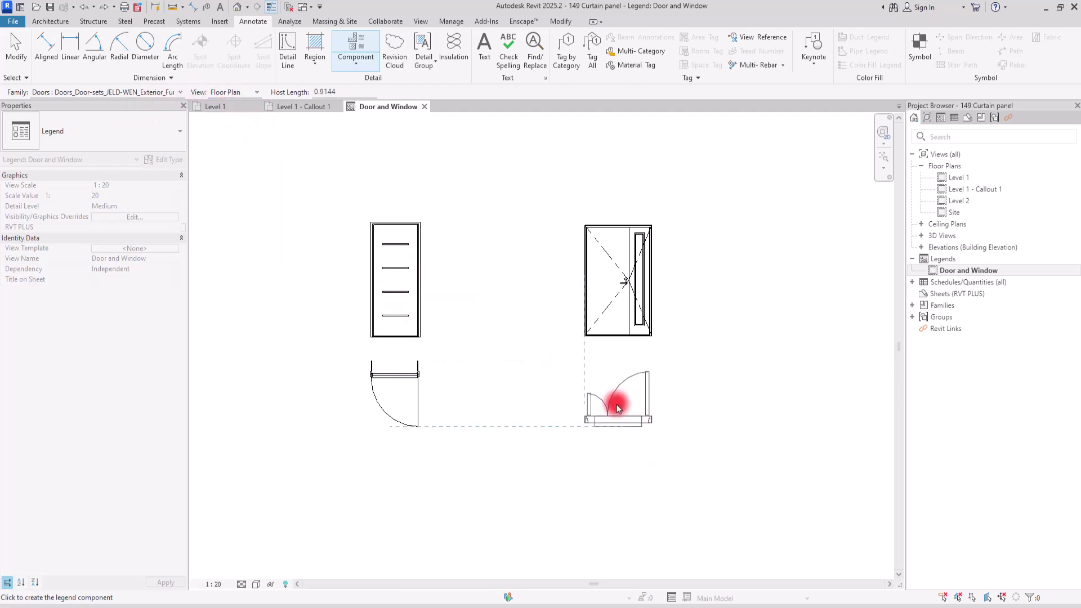
left_click(617, 409)
key("Escape")
key("Escape")
middle_click_drag(671, 308, 582, 299)
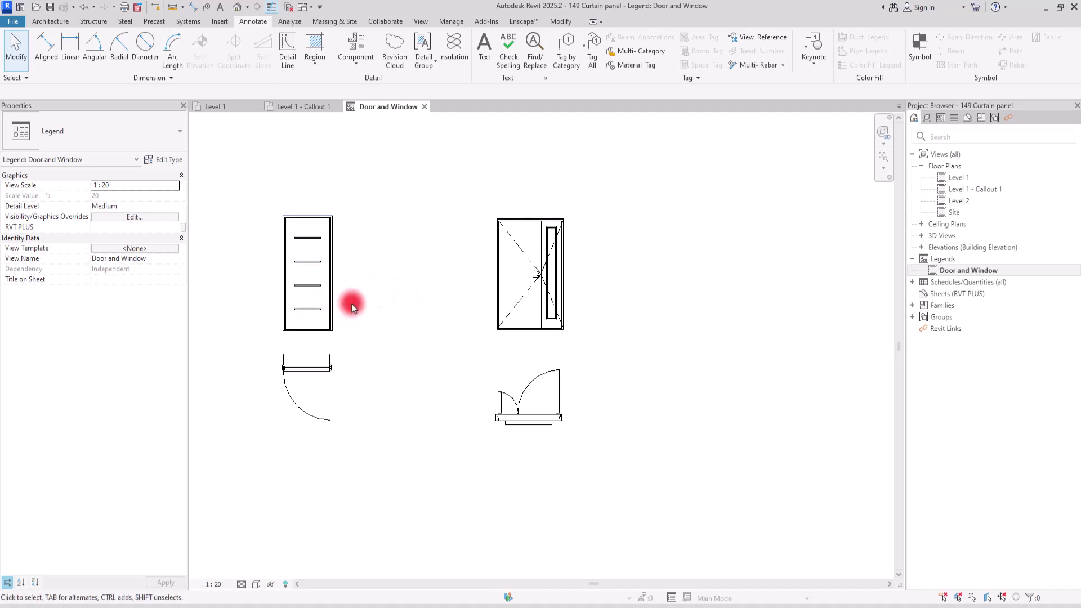
Step: Set the legend view's visual style to Consistent Colors and its detail level to Fine
left_click(256, 584)
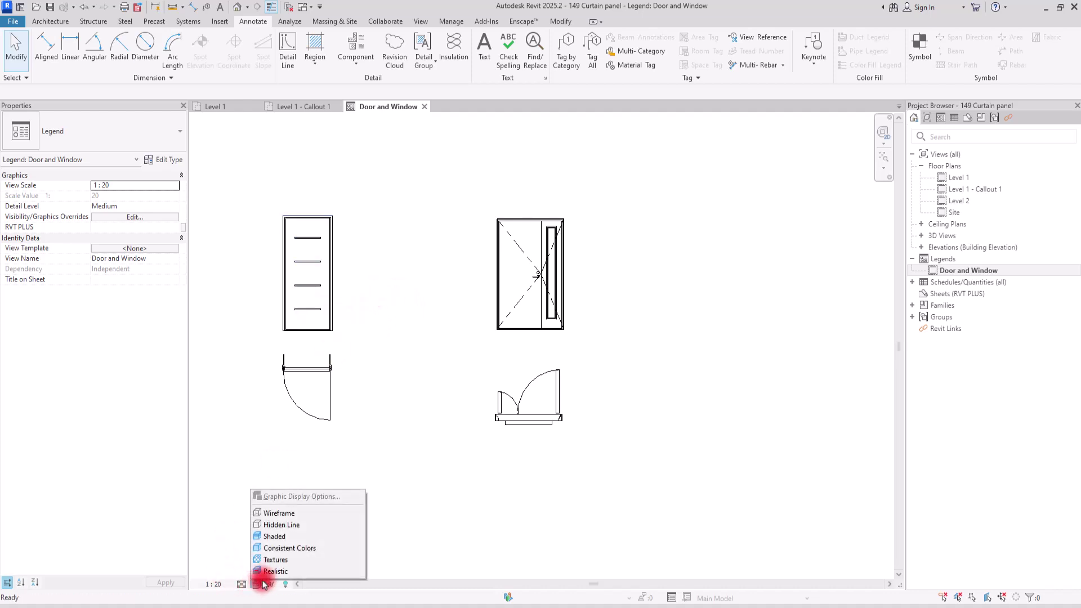
left_click(290, 549)
left_click(242, 583)
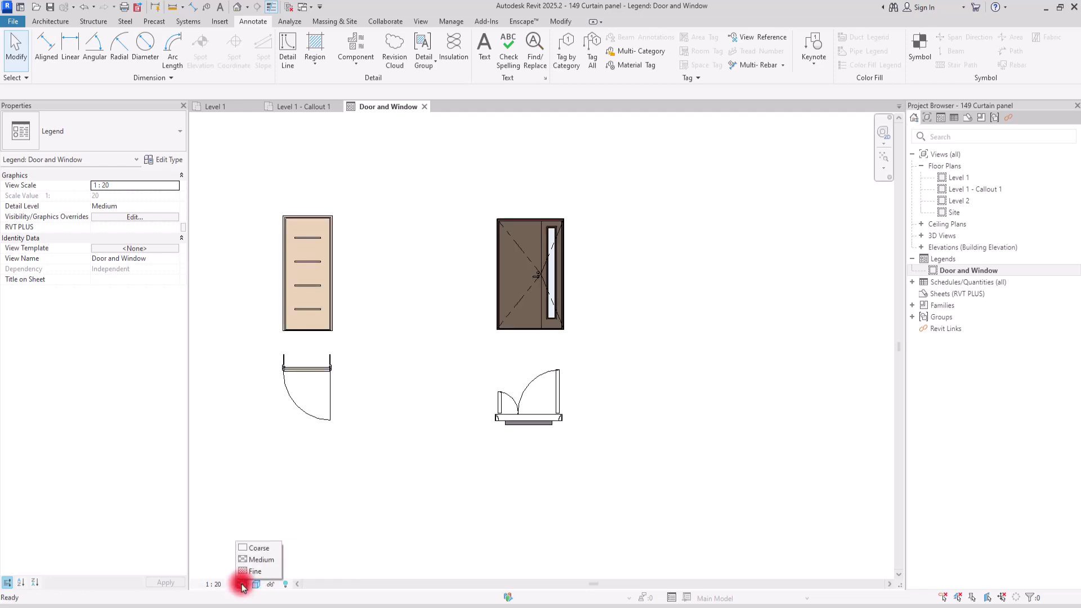
left_click(251, 571)
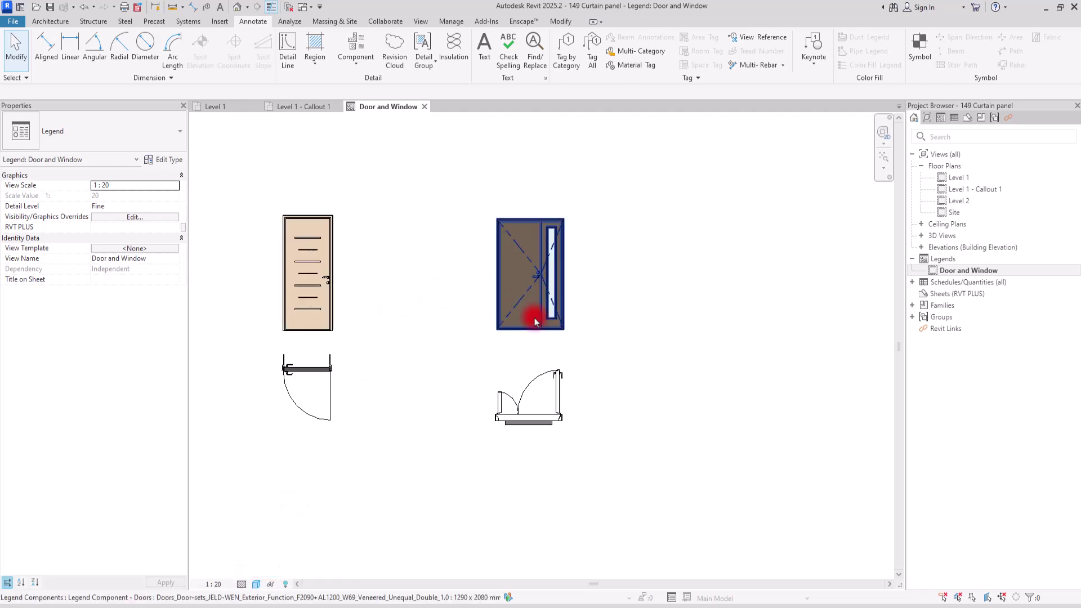
scroll(614, 332, "up", 3)
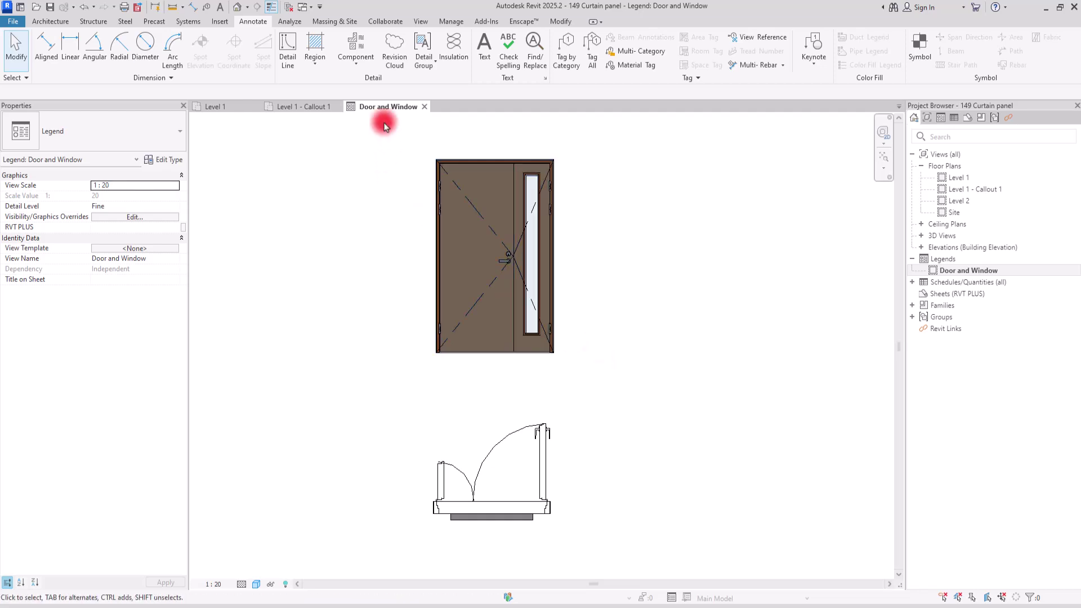
left_click(486, 44)
scroll(386, 355, "down", 2, "ctrl")
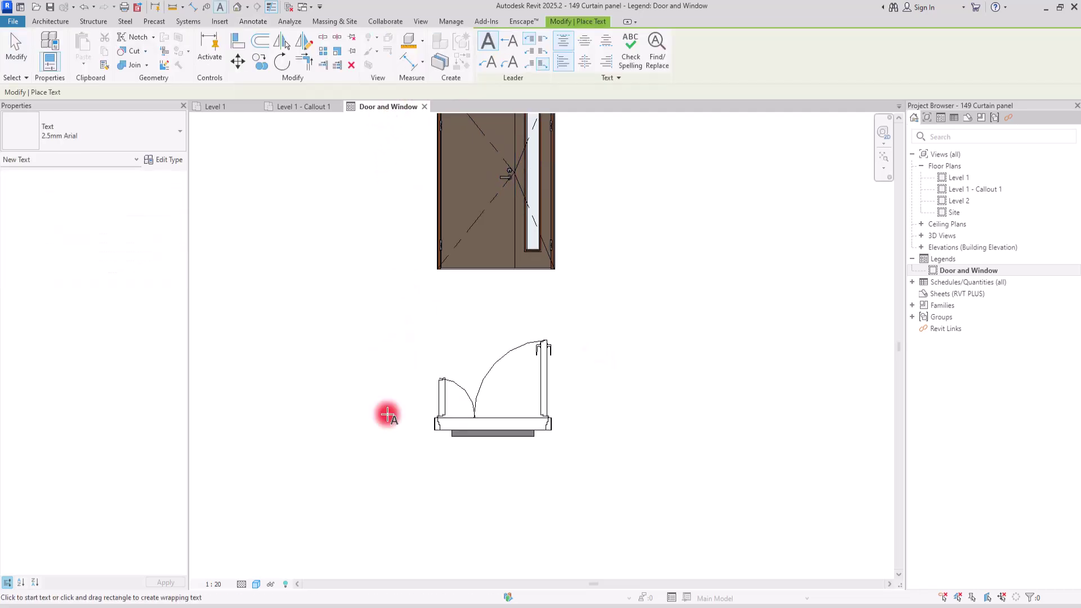
left_click(400, 502)
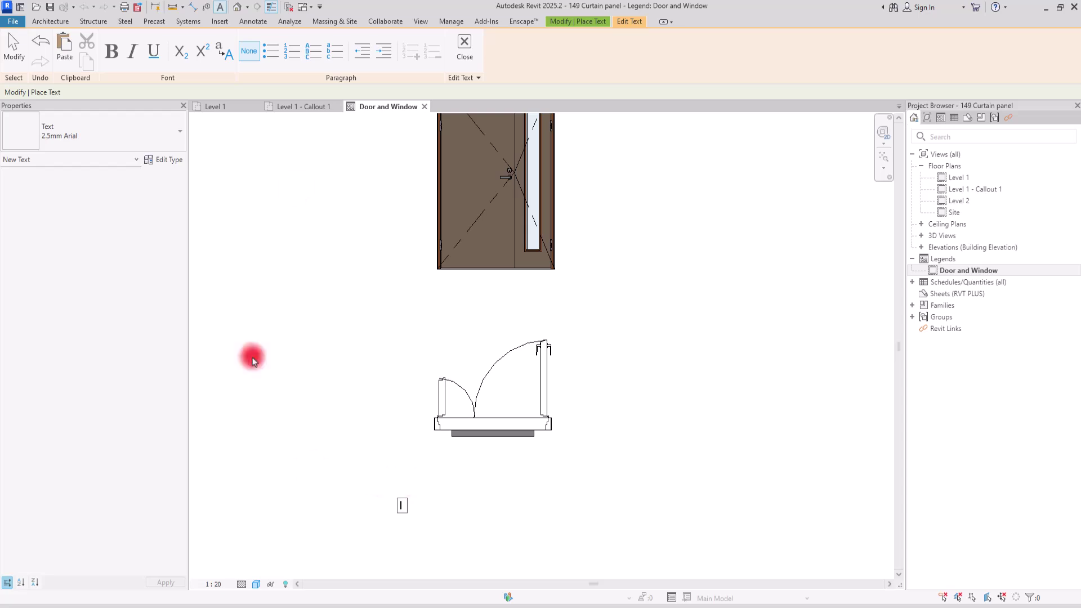
scroll(485, 309, "down", 2)
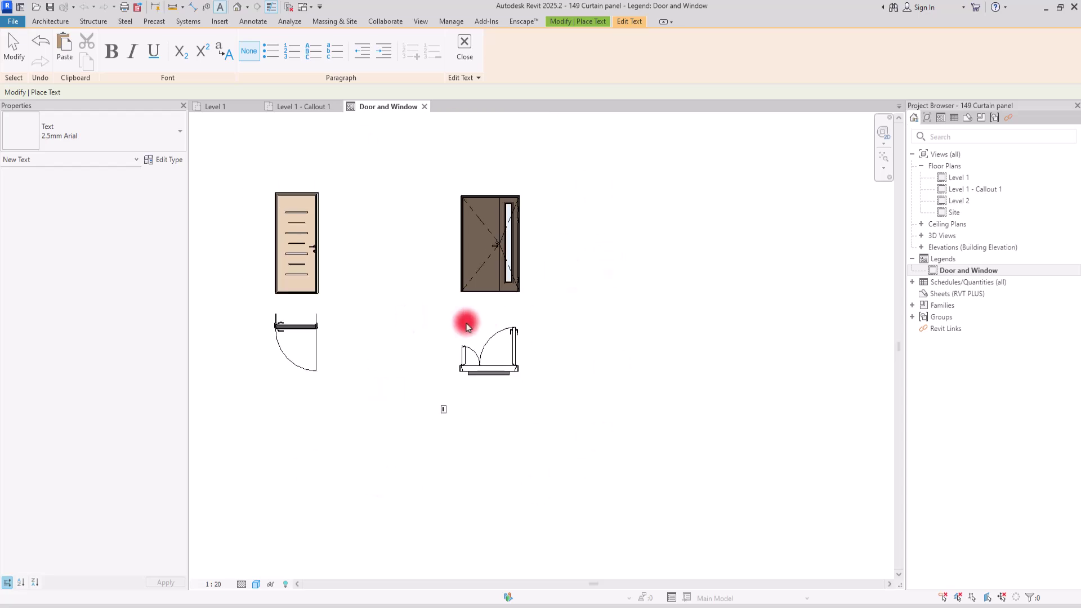
left_click(415, 328)
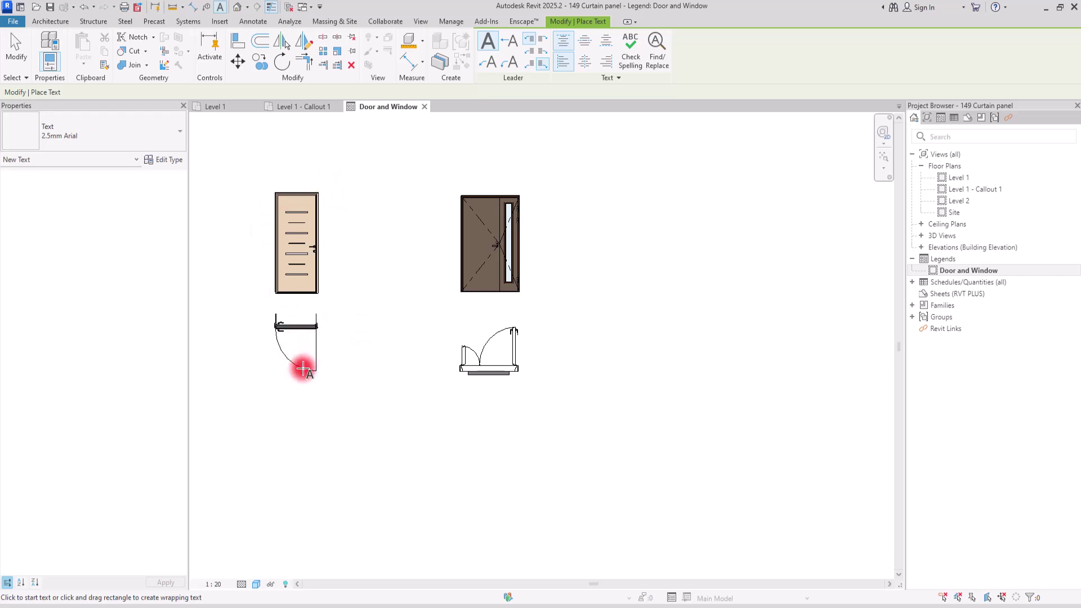
key("Escape")
Step: Add aligned dimensions for the double door elevation's overall height beside it and overall width above it
scroll(503, 214, "up", 5)
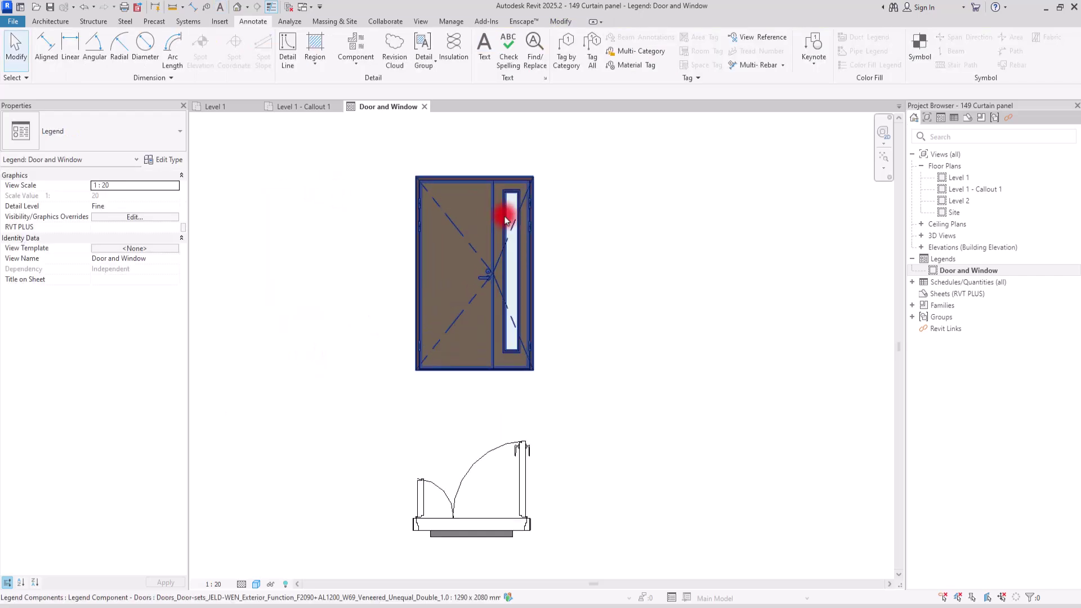
left_click(46, 45)
left_click(400, 176)
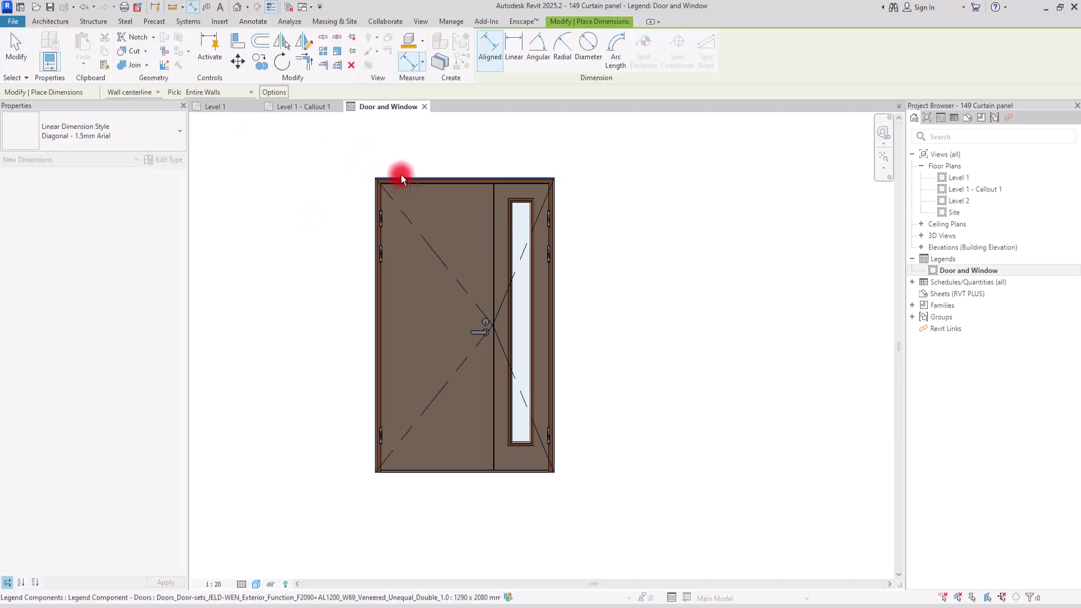
left_click(400, 472)
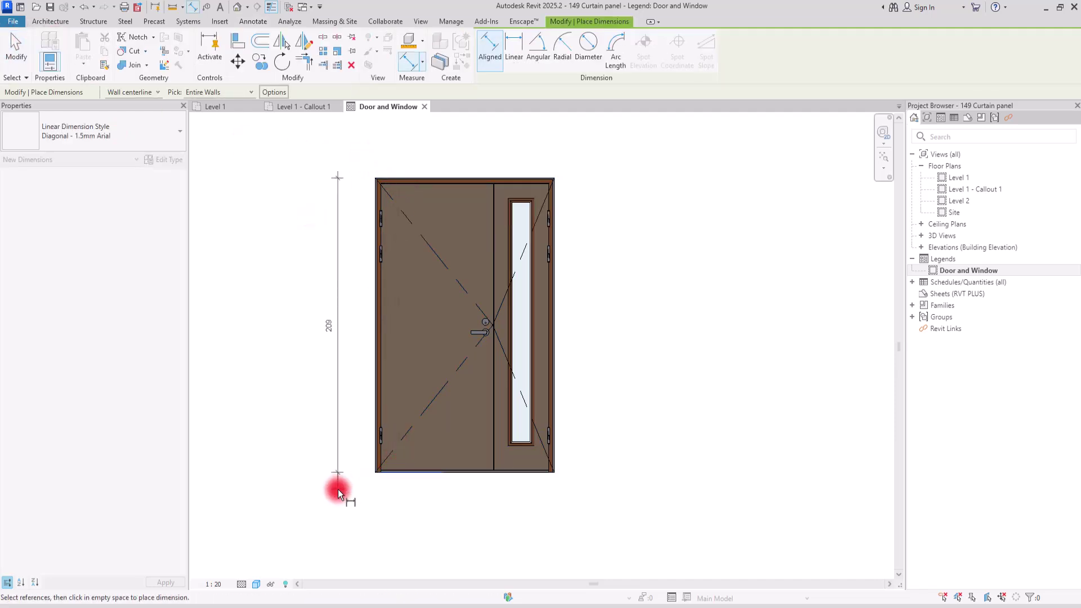
left_click(338, 488)
left_click(374, 187)
left_click(555, 194)
left_click(580, 149)
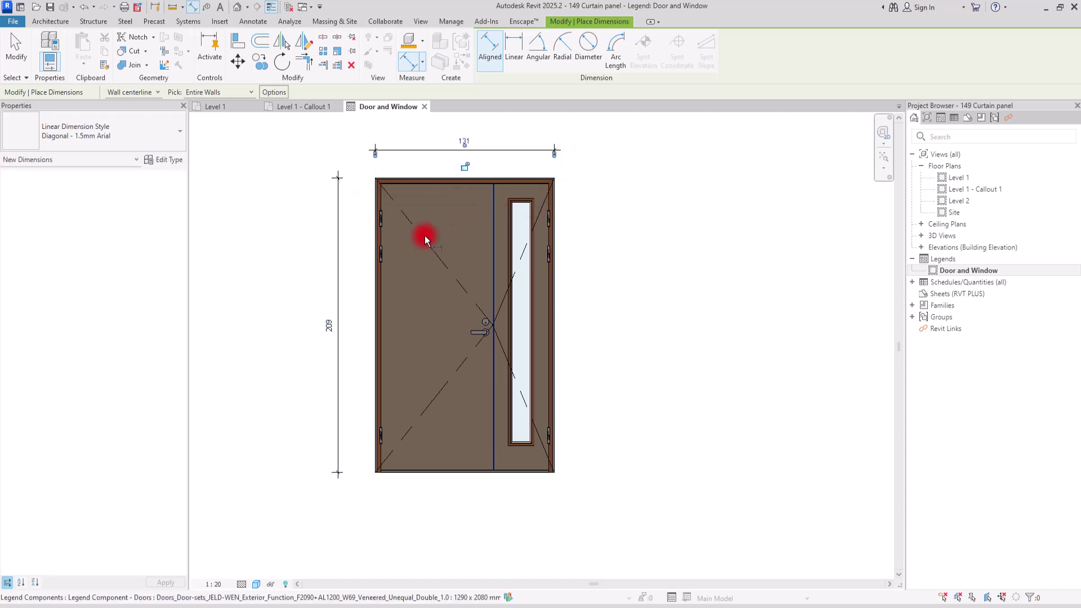
Step: Add a dimension string above the double door from the outer frame edge through the leaf division to the opposite inner frame edge
left_click(377, 190)
left_click(491, 205)
left_click(547, 200)
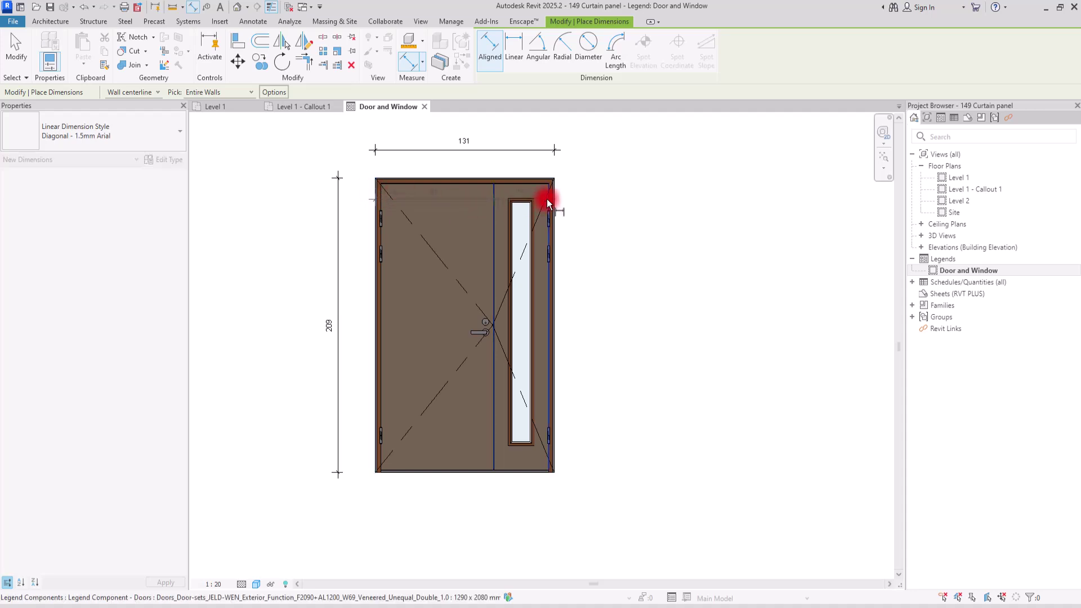
left_click(589, 163)
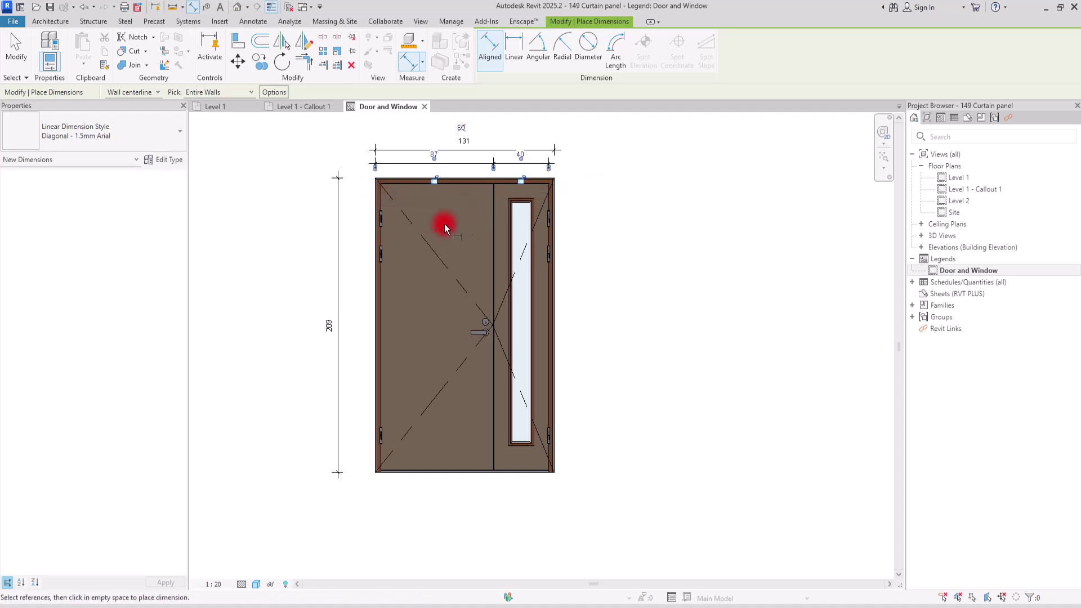
Step: Add a detailed horizontal dimension string across the double door, covering the frame thicknesses, the glazed panel and the spaces between them
left_click(373, 233)
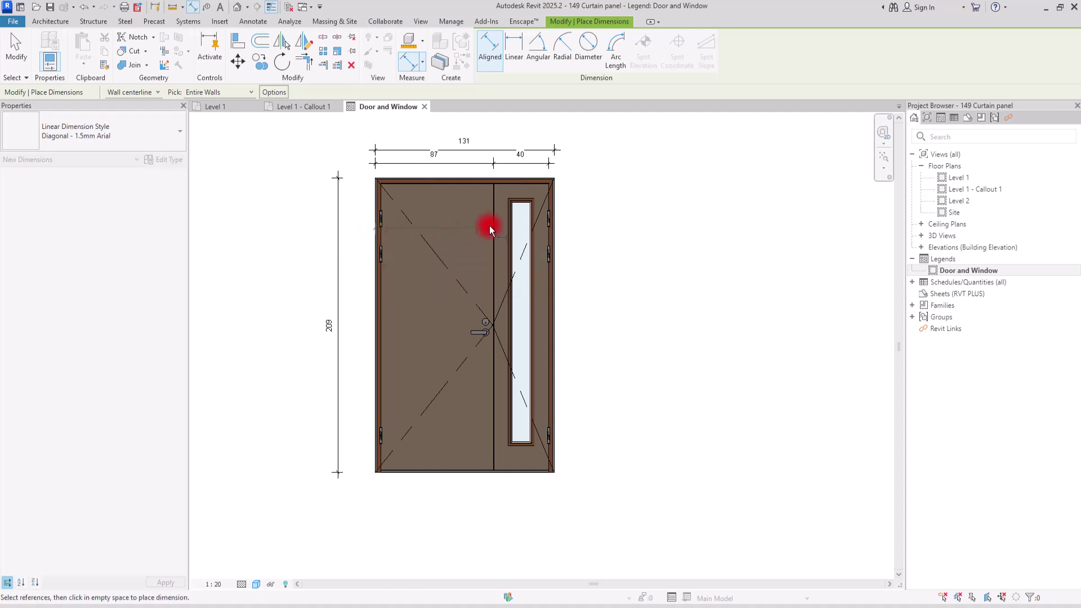
scroll(531, 216, "up", 3)
left_click(528, 215)
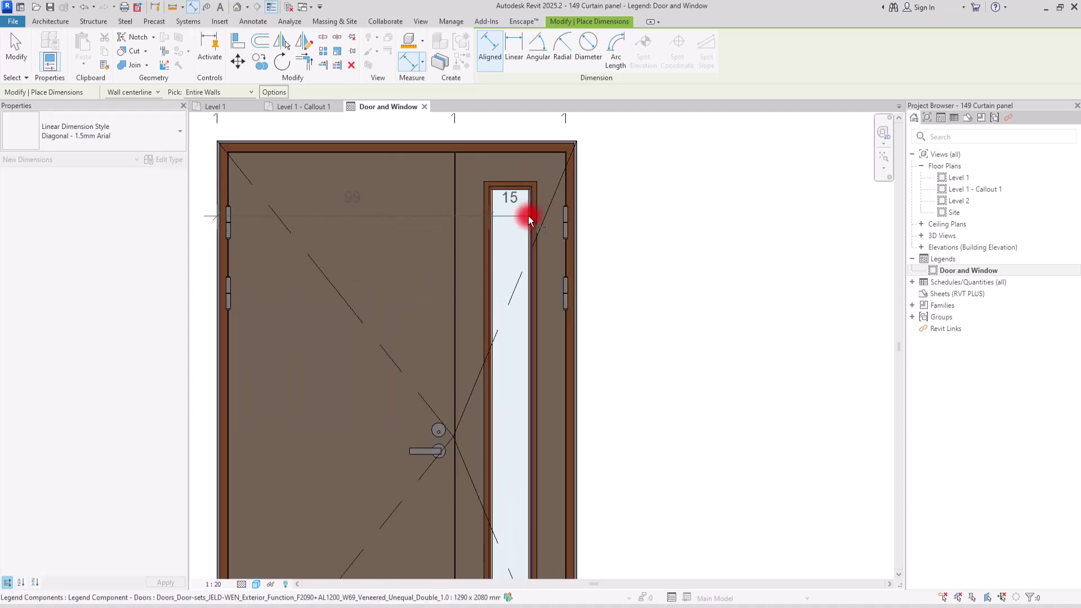
left_click(566, 198)
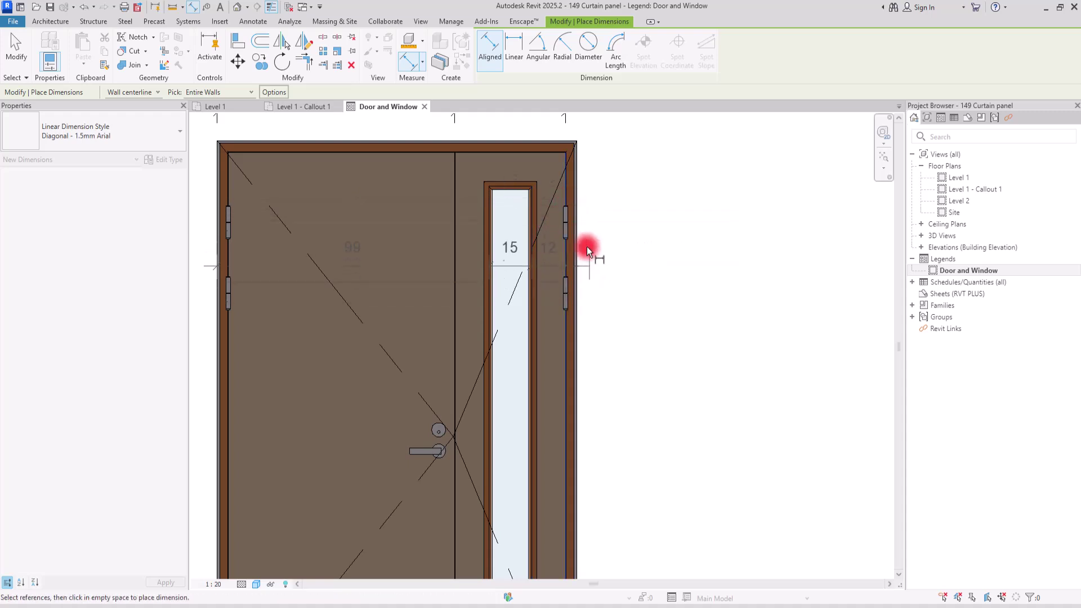
left_click(578, 224)
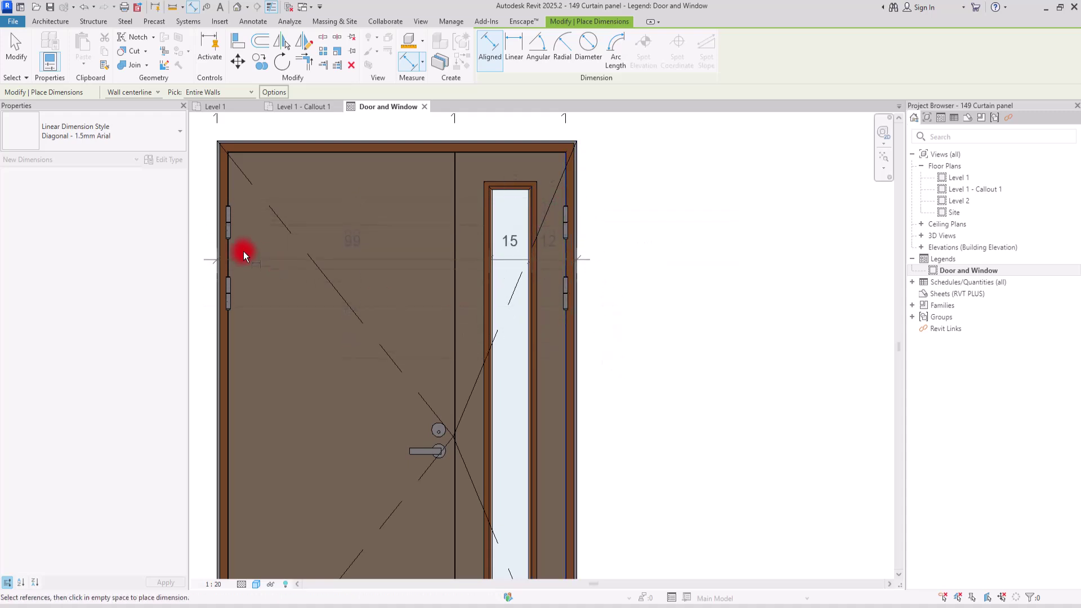
scroll(380, 325, "down", 3)
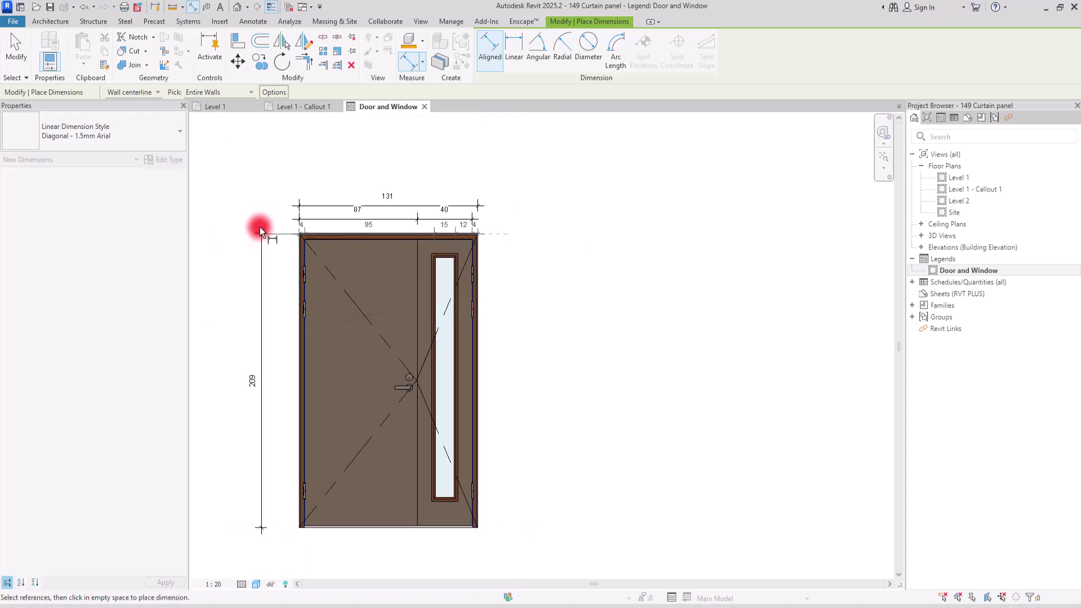
left_click(231, 228)
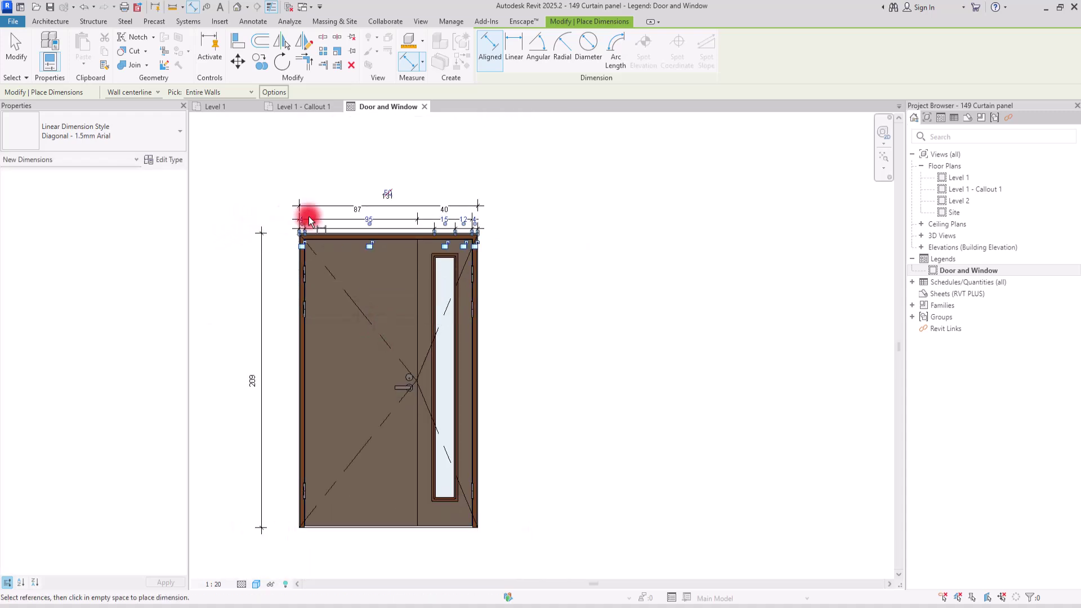
key("Escape")
key("Escape")
Step: Move the overall-width and leaf-width dimension strings upward, spacing the three horizontal rows apart above the double door
mouse_move(341, 184)
left_mouse_down()
mouse_move(303, 225)
mouse_move(315, 180)
mouse_move(306, 204)
mouse_move(315, 192)
left_mouse_up()
left_click_drag(334, 151, 309, 208)
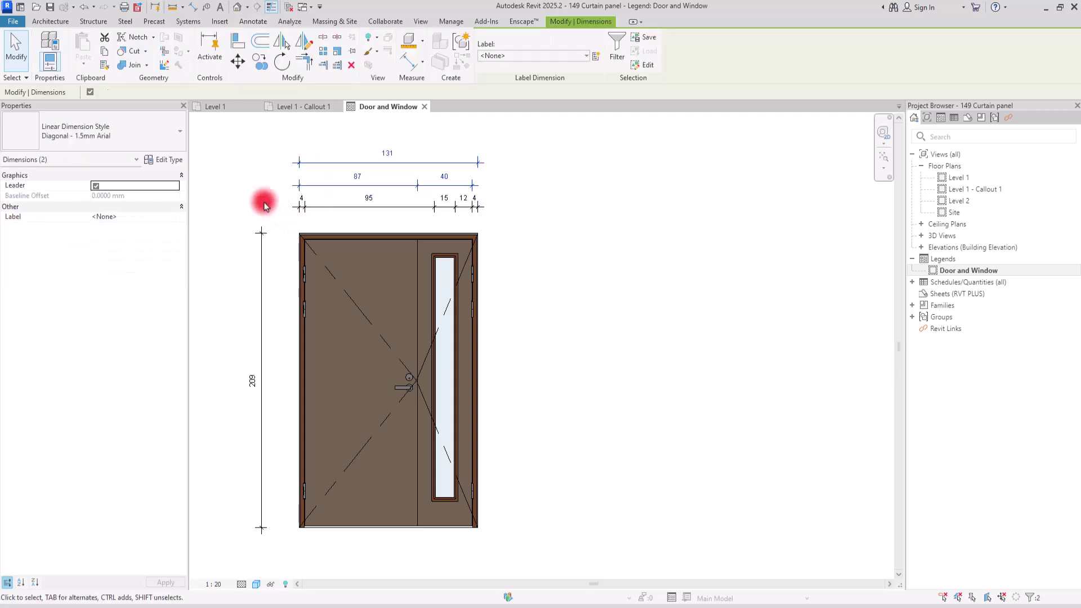
left_click(499, 189)
Step: Add material tags with leaders for the double door's narrow leaf and its frame, placed one above the other beside the elevation
scroll(499, 189, "down", 1)
scroll(499, 189, "down", 1)
scroll(248, 232, "up", 2)
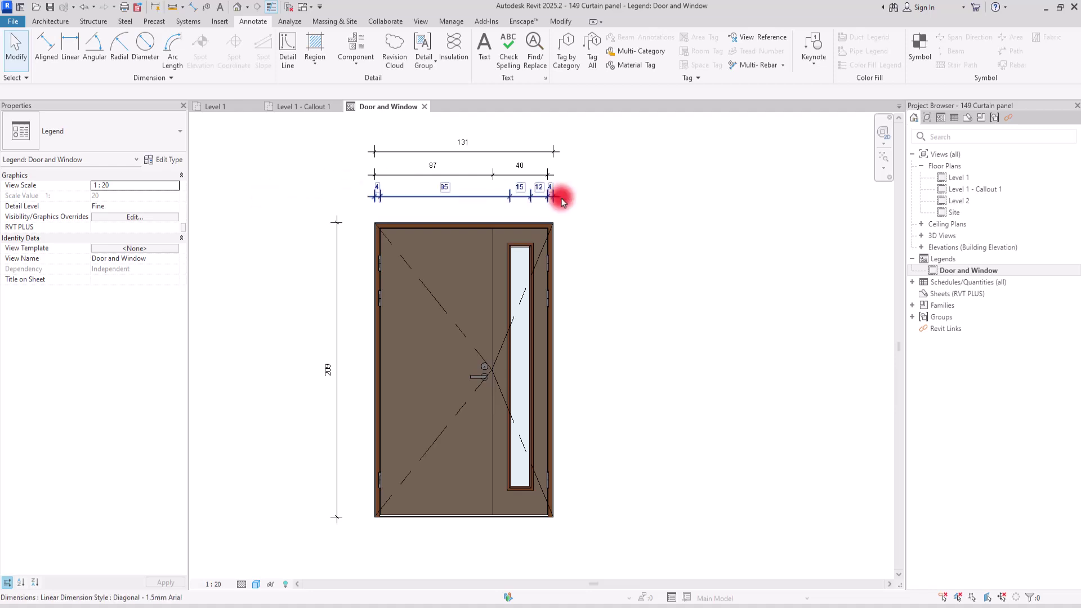
left_click(630, 65)
left_click(514, 244)
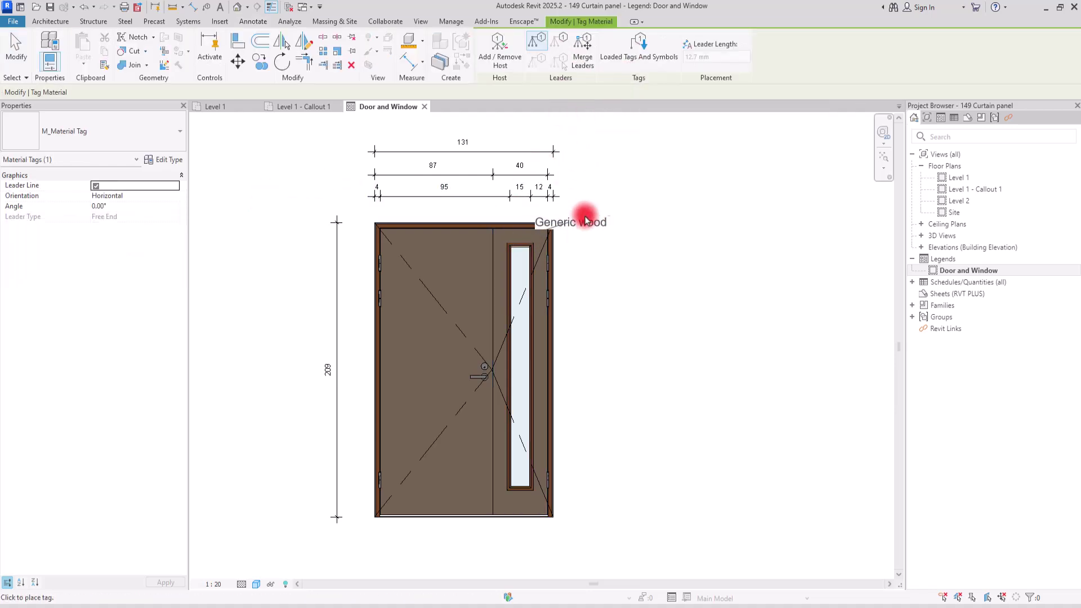
left_click(646, 211)
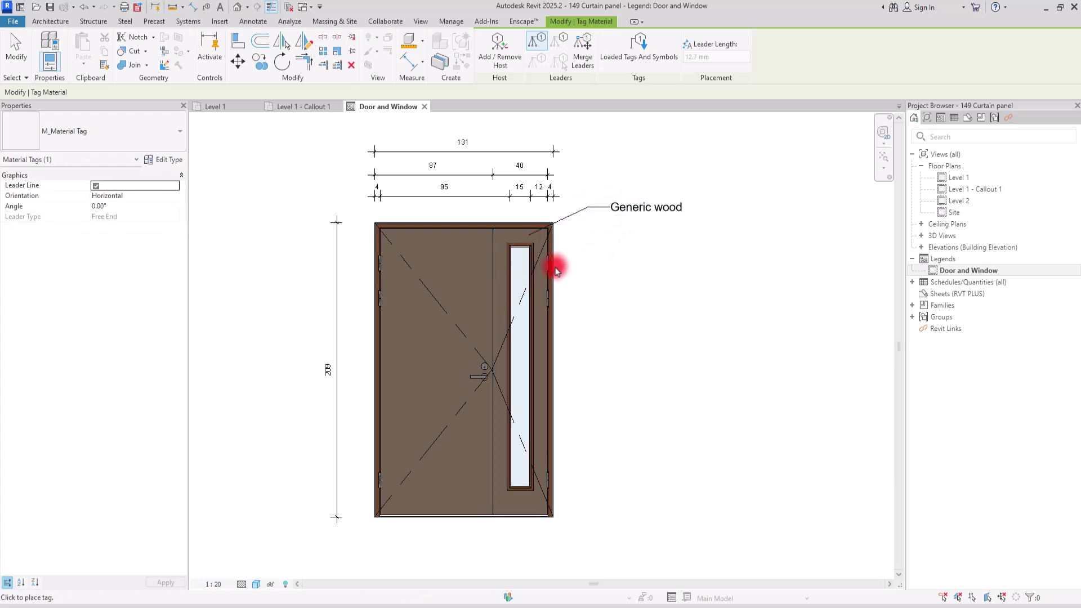
left_click(551, 247)
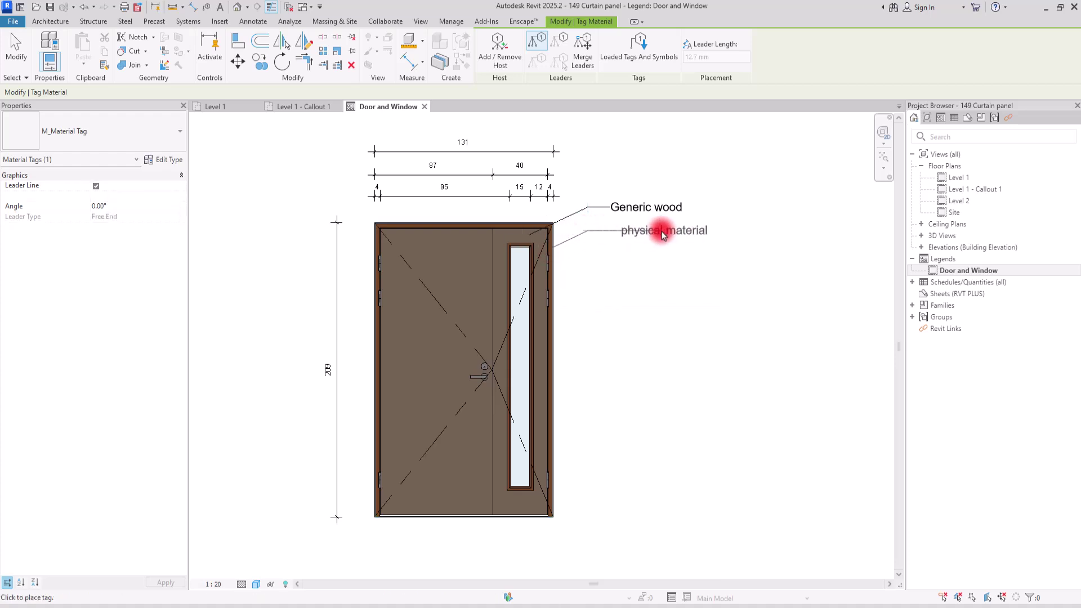
left_click(652, 231)
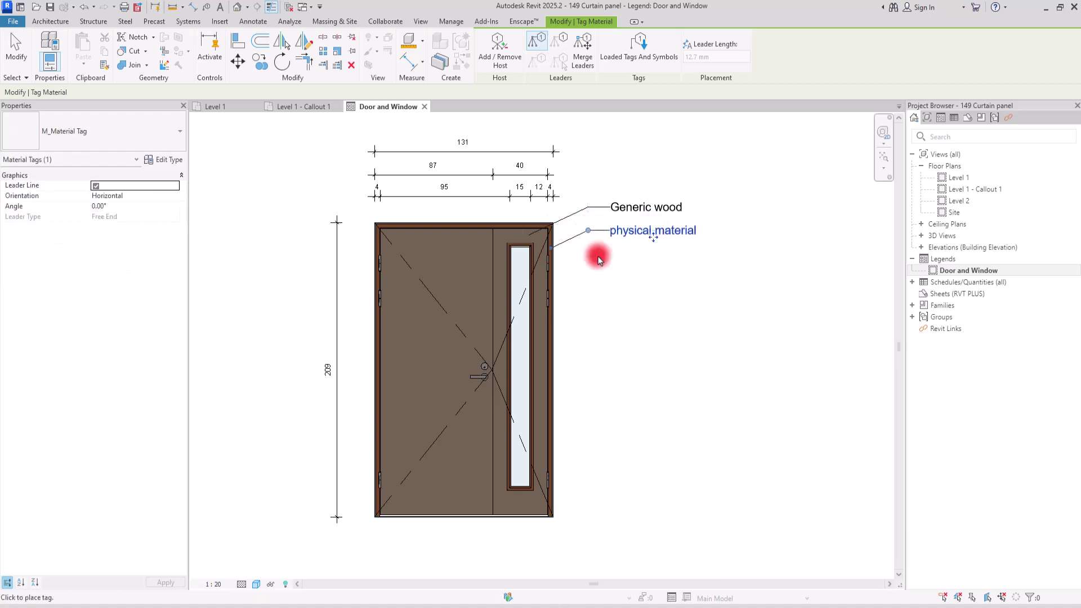
Step: Add a material tag with a leader for the glazed panel, placed below the frame's tag, and finish tagging
left_click(524, 327)
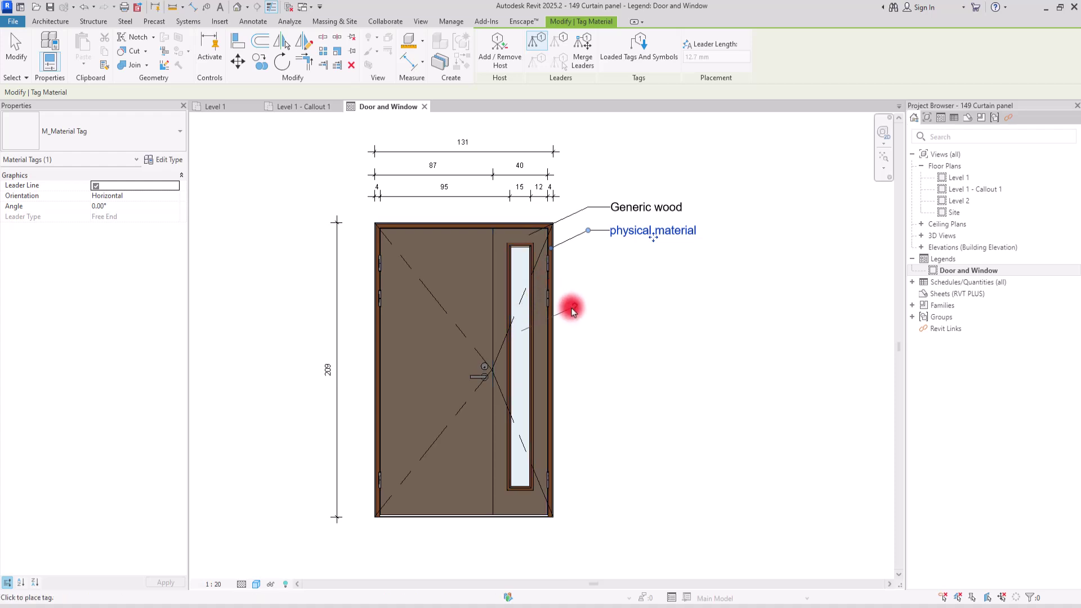
left_click(652, 297)
key("Escape")
key("Escape")
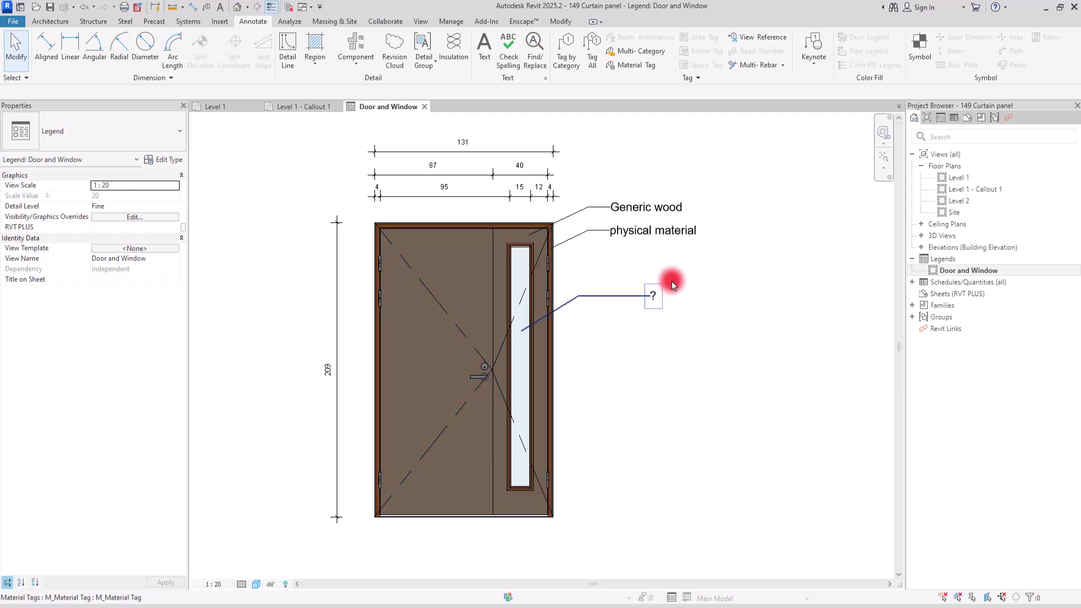
Step: Open the type properties of the Play Room double door from the Level 1 plan at its materials and finishes
left_click(531, 349)
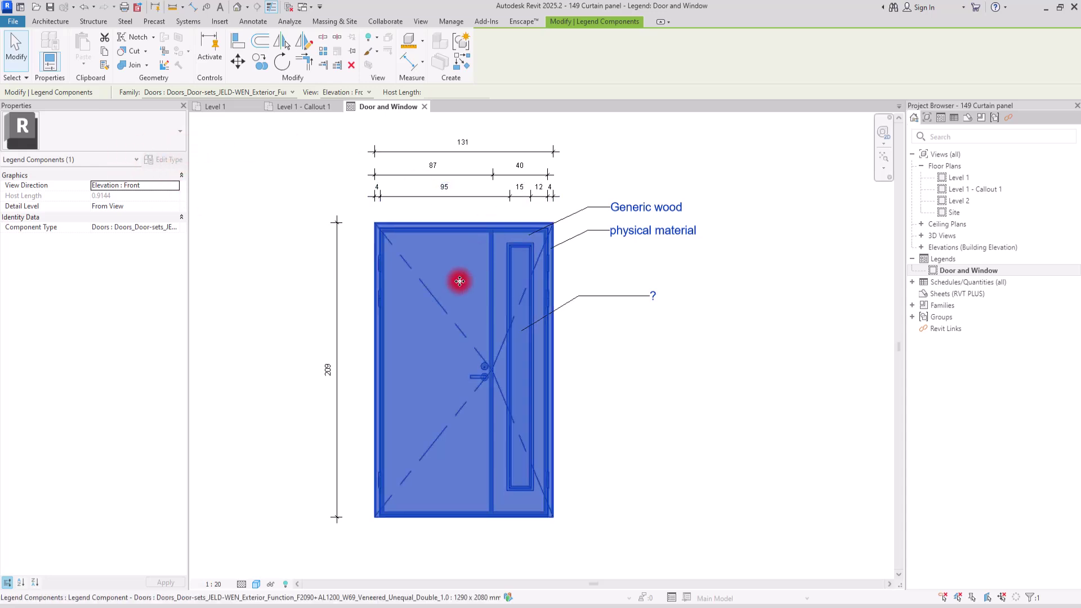
left_click(216, 107)
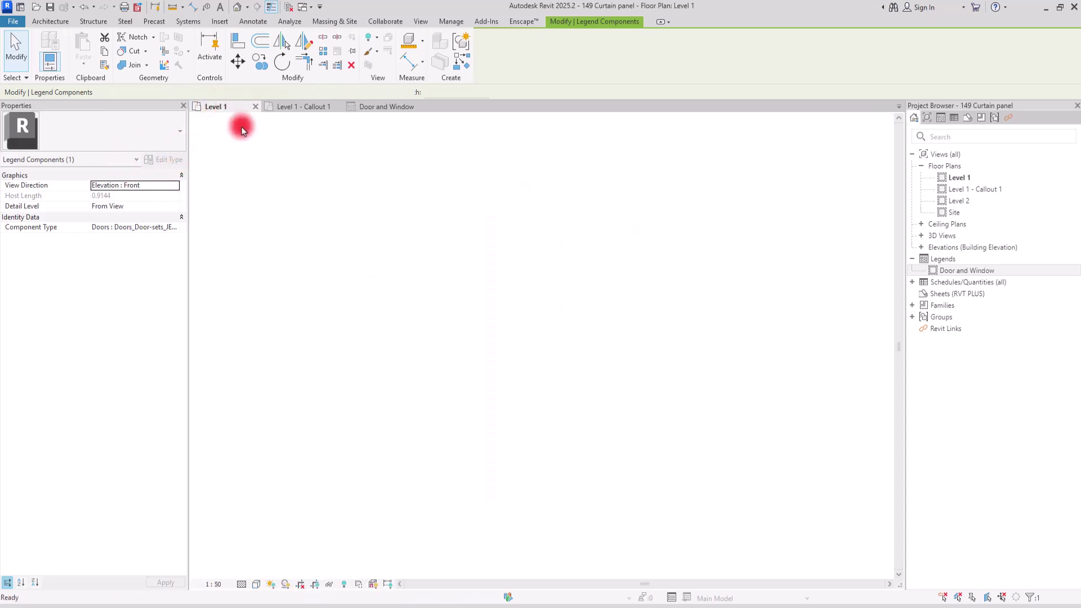
left_click(666, 225)
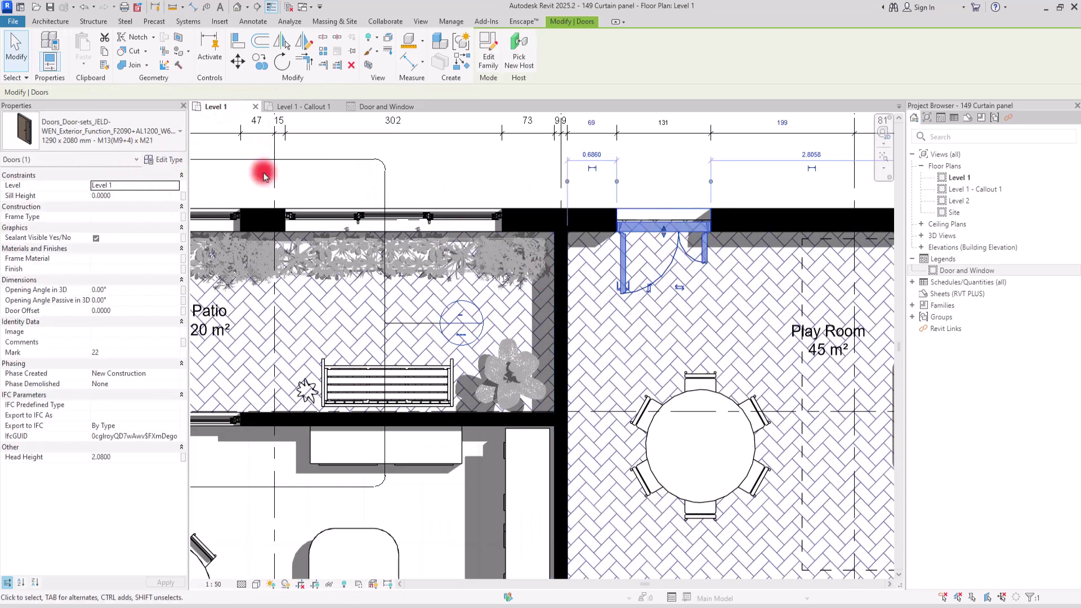
left_click(163, 160)
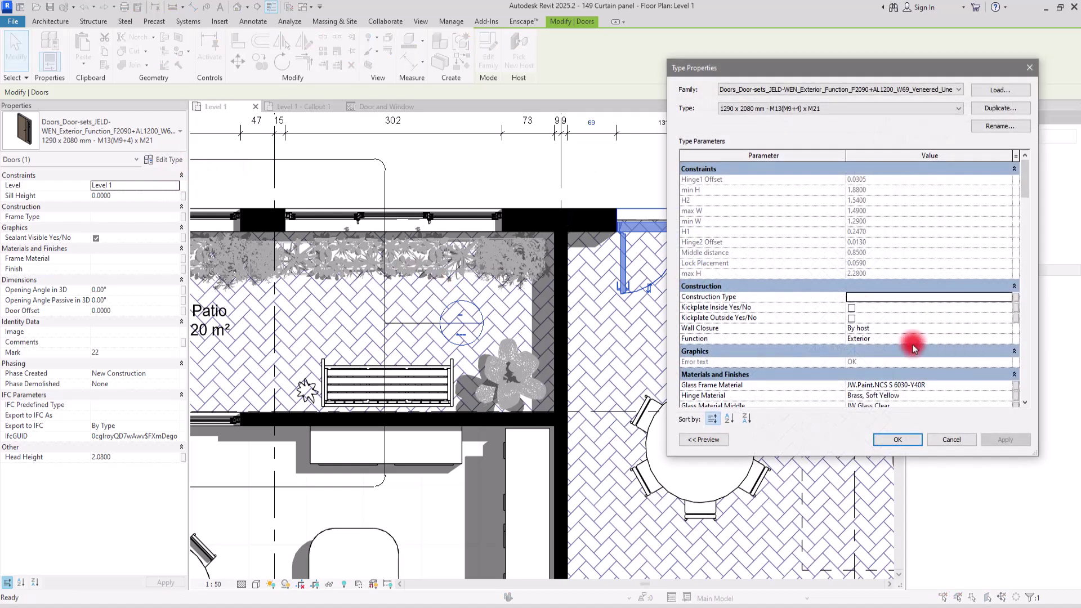
scroll(913, 346, "down", 6)
scroll(913, 346, "up", 1)
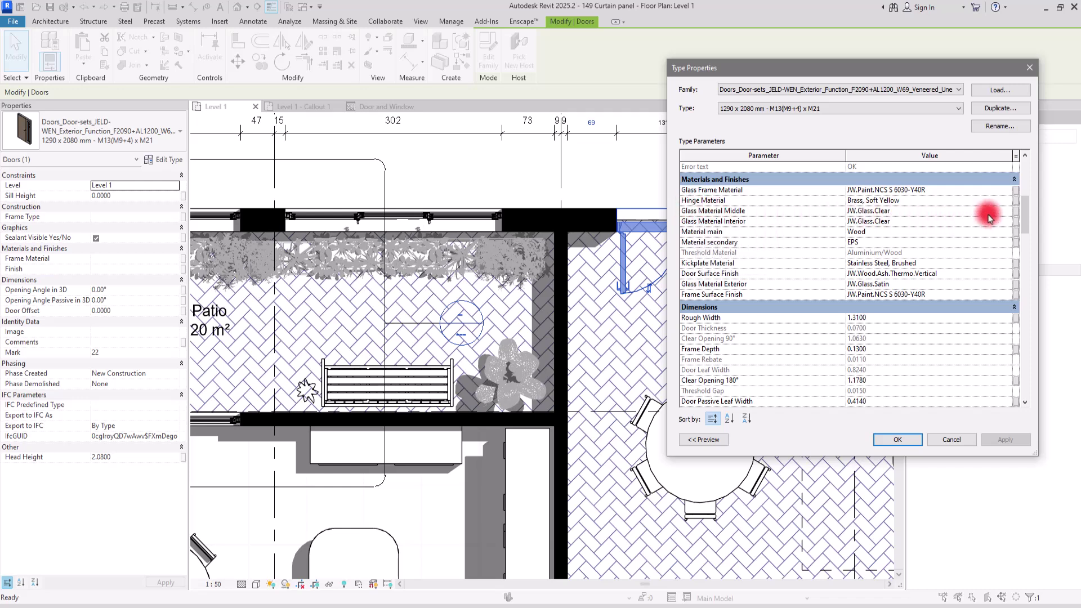
Step: Copy the description text of the JW.Glass.Clear material assigned to the door's middle glass, and close the material editor
left_click(1005, 212)
left_click(1007, 213)
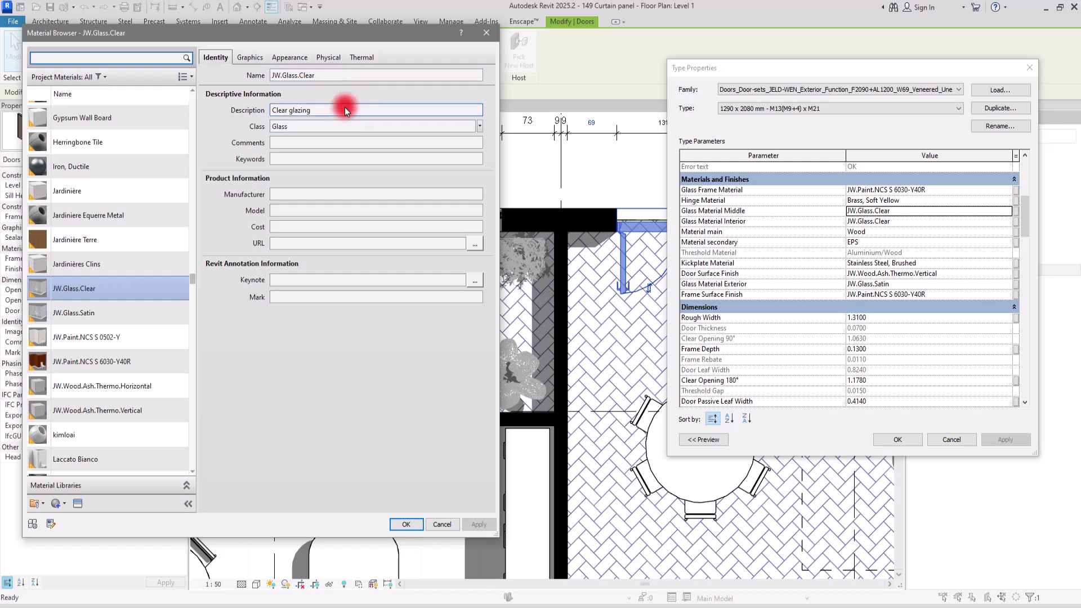
left_click(283, 110)
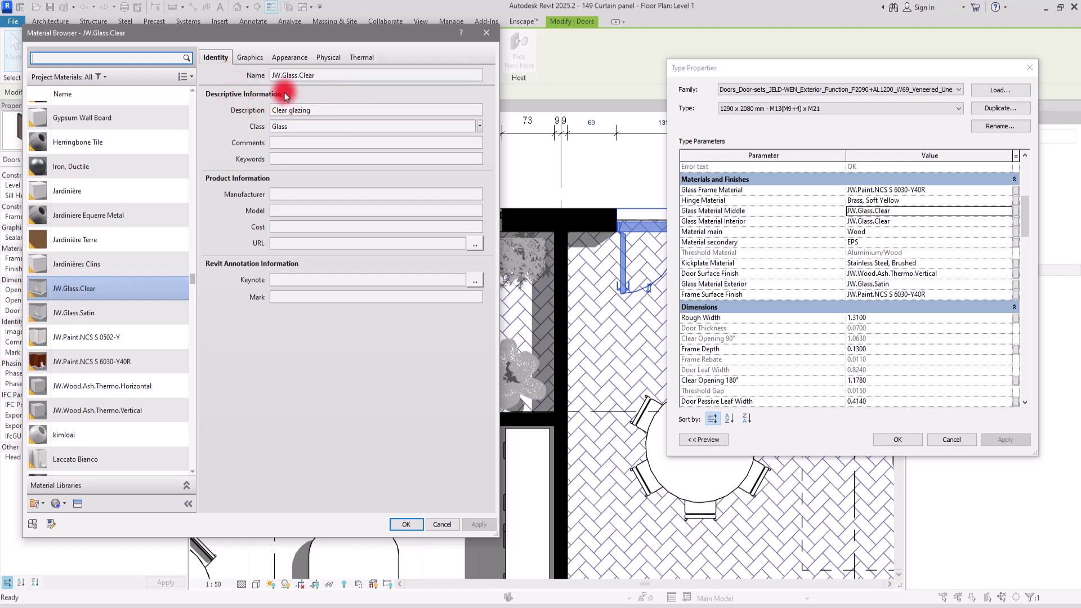
left_click(333, 115)
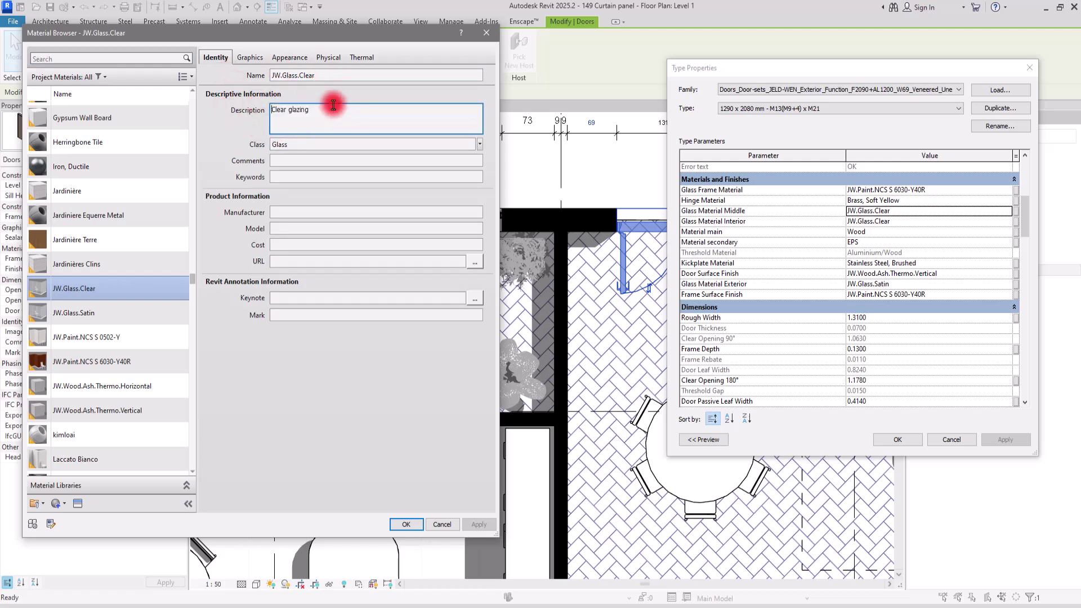
left_click_drag(333, 113, 237, 112)
left_click(487, 34)
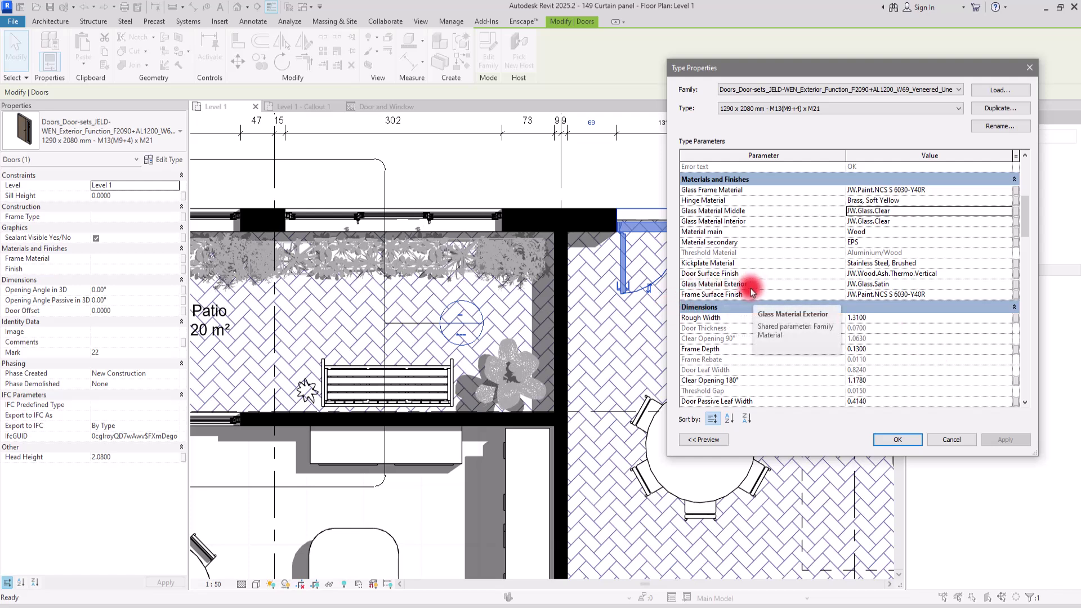
Step: Set the description of the exterior glass material JW.Glass.Satin to "Clear glazing" and apply the door type changes
left_click(1007, 284)
left_click(1007, 285)
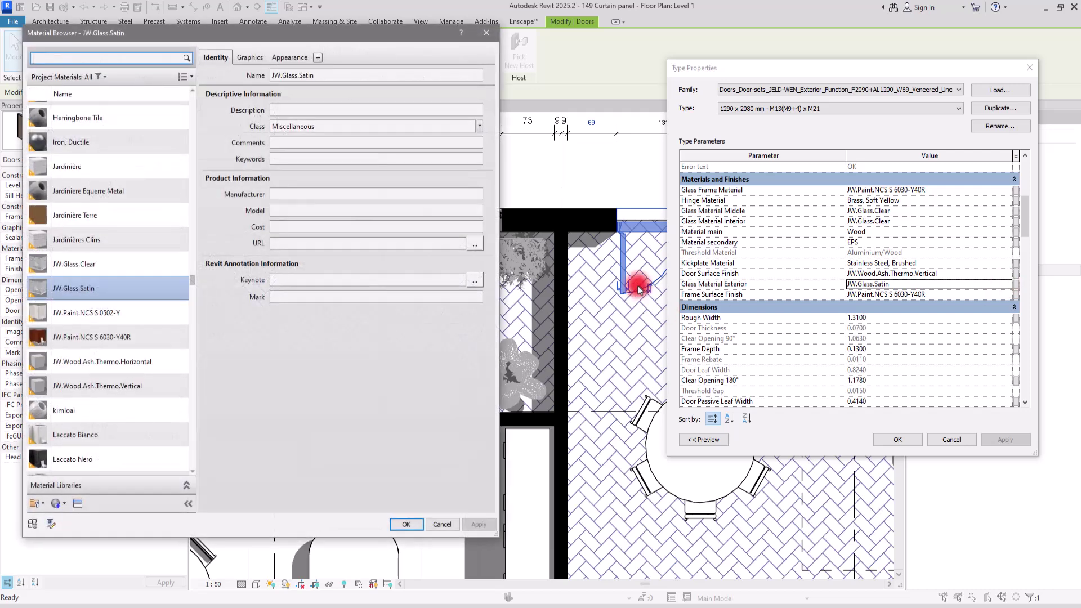
left_click(292, 110)
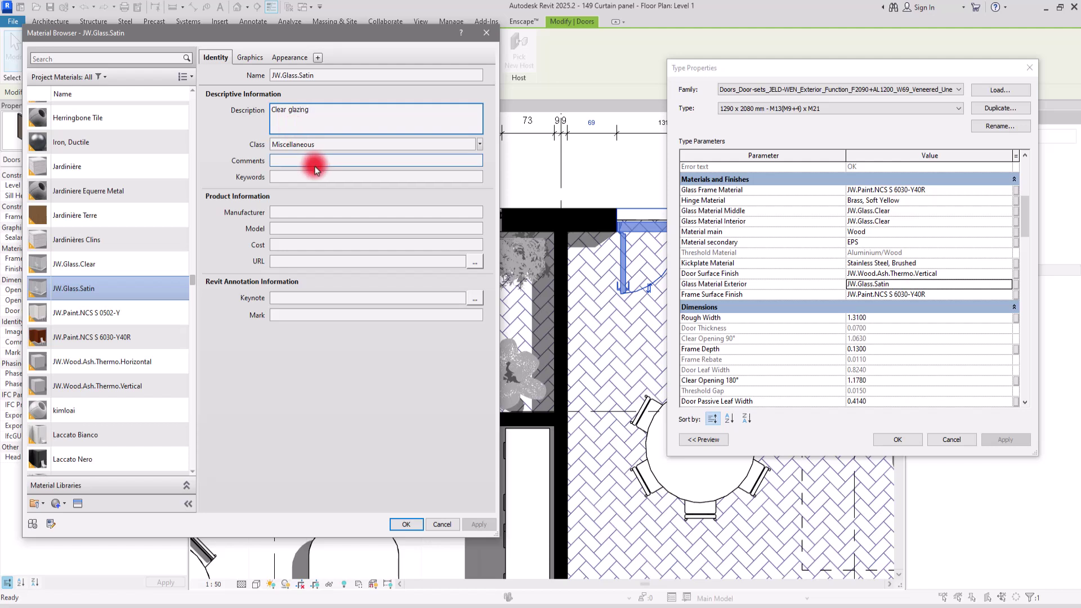
left_click(406, 524)
left_click(408, 524)
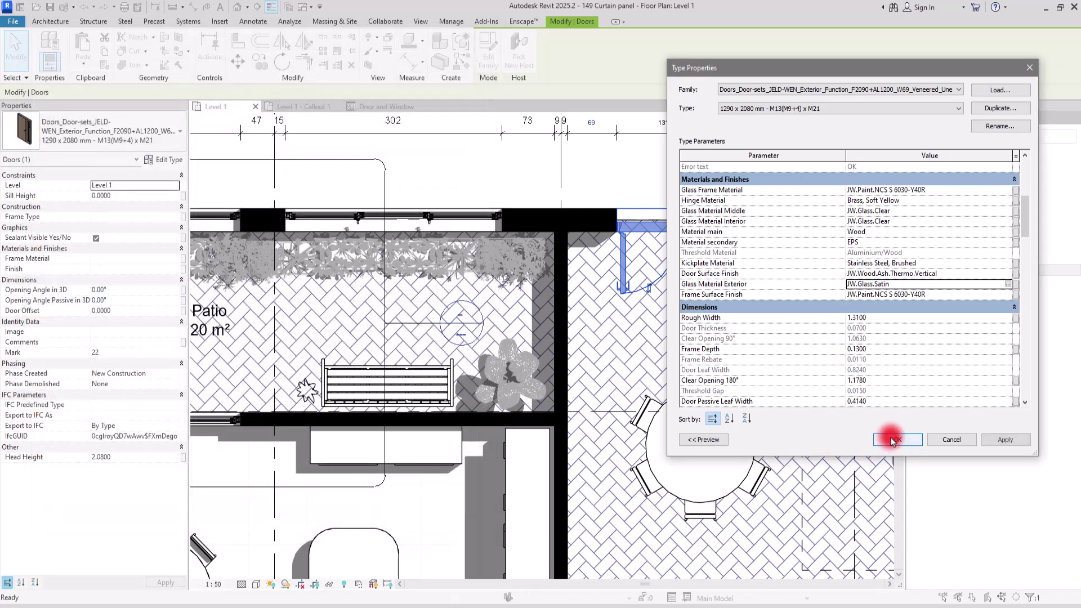
left_click(892, 441)
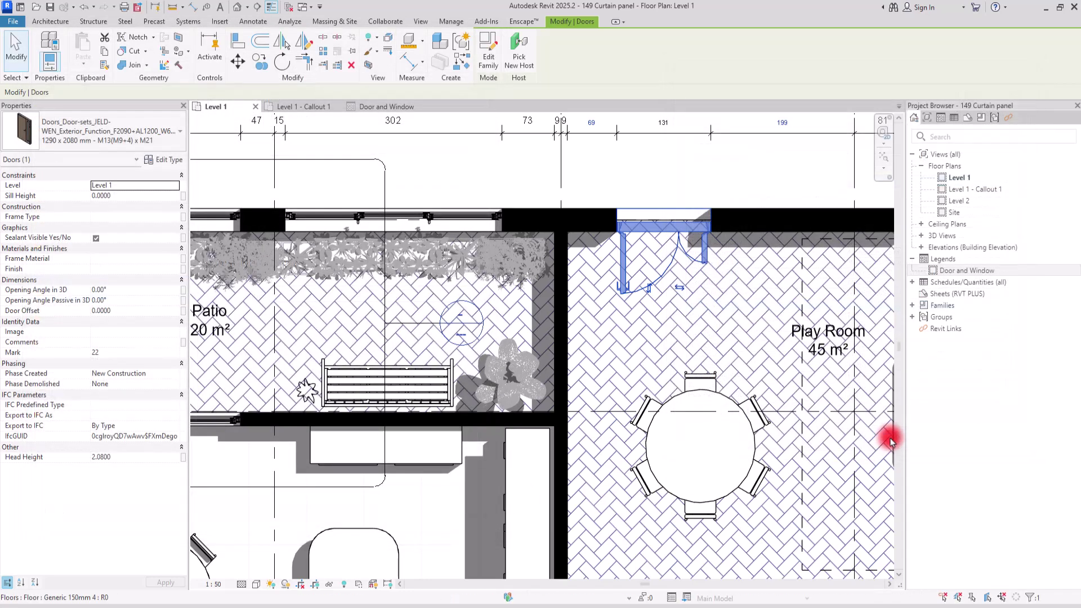
Step: Return to the Door and Window legend and check the glazing tag and the door elevations and plans
left_click(388, 106)
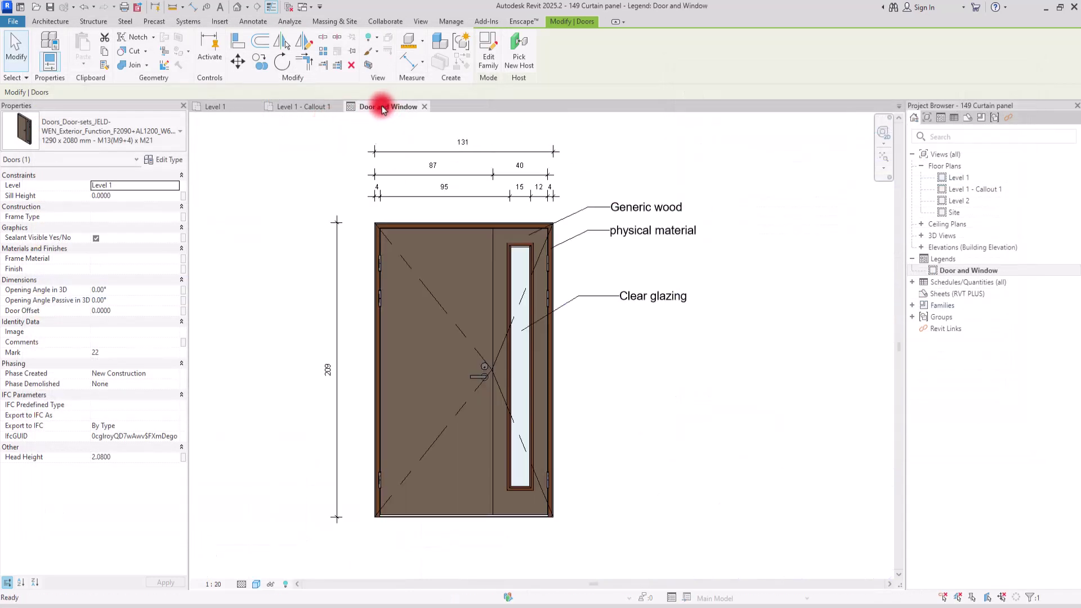
left_click(656, 331)
scroll(550, 204, "down", 3)
middle_click_drag(434, 265, 458, 223)
scroll(601, 357, "down", 1)
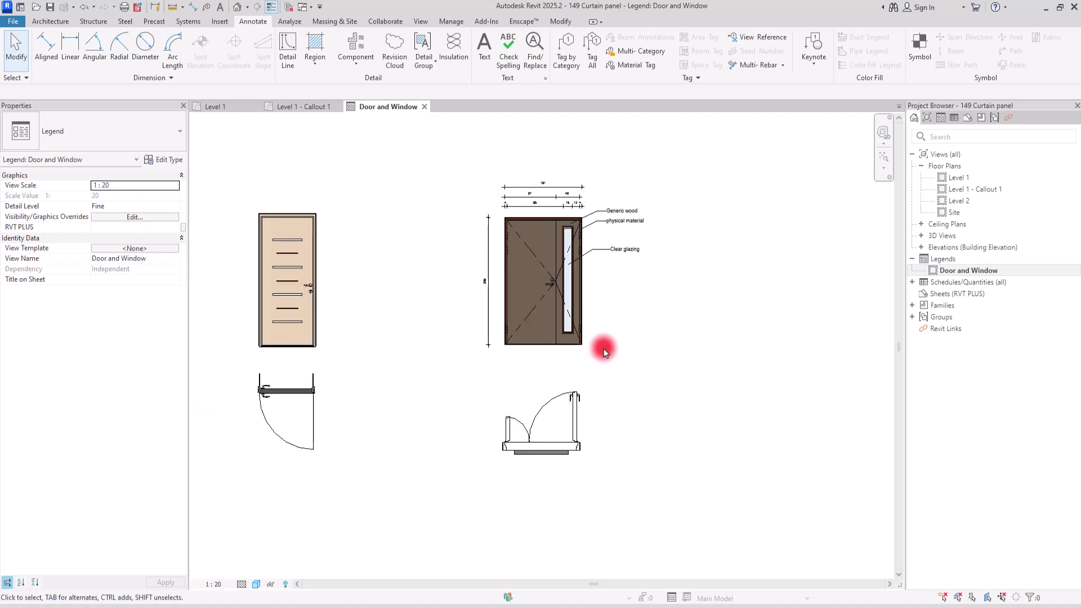
scroll(642, 270, "up", 3)
scroll(598, 278, "down", 2)
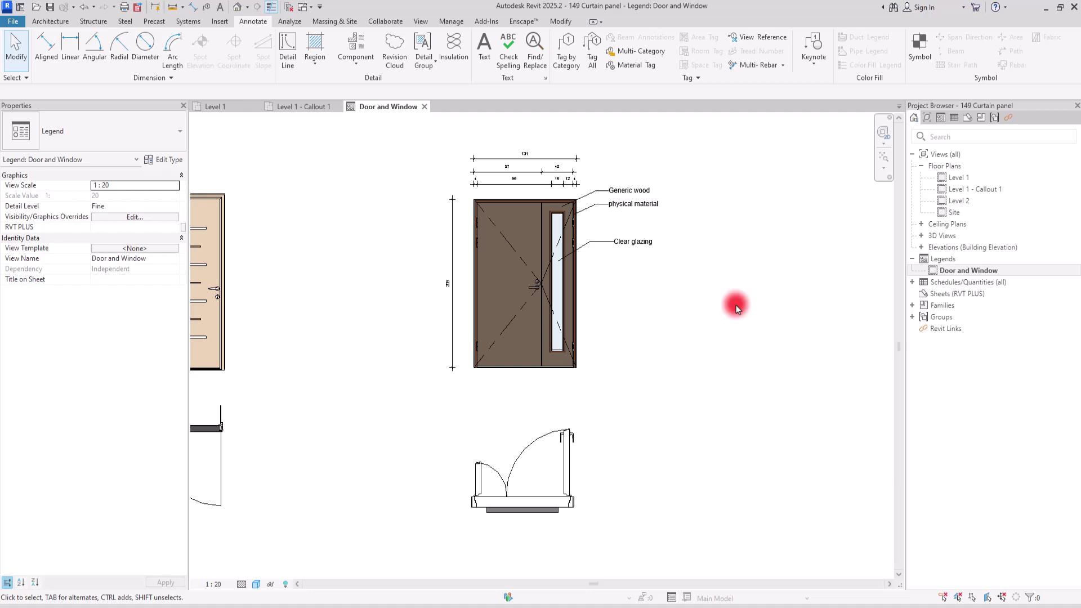
Step: Create a new drafting view named Drafting 1 at a scale of 1:10
left_click(423, 21)
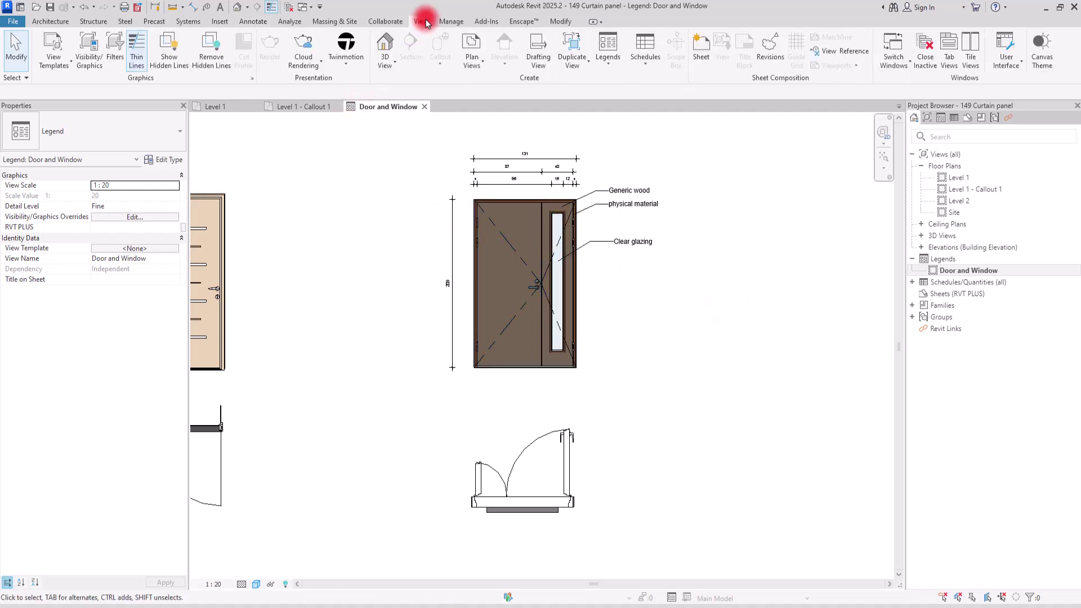
left_click(539, 59)
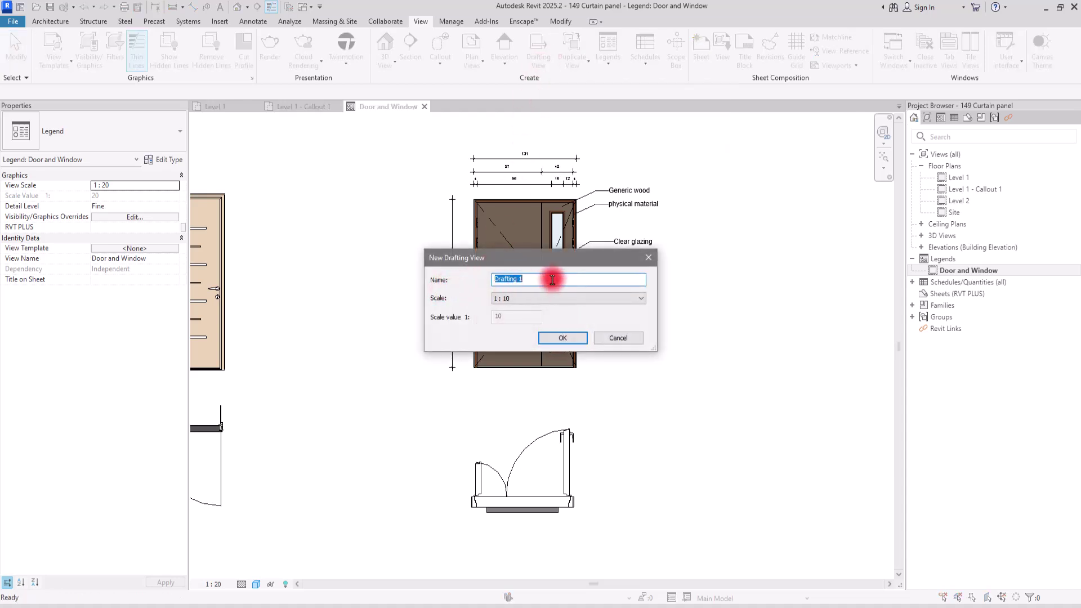
left_click_drag(547, 279, 461, 283)
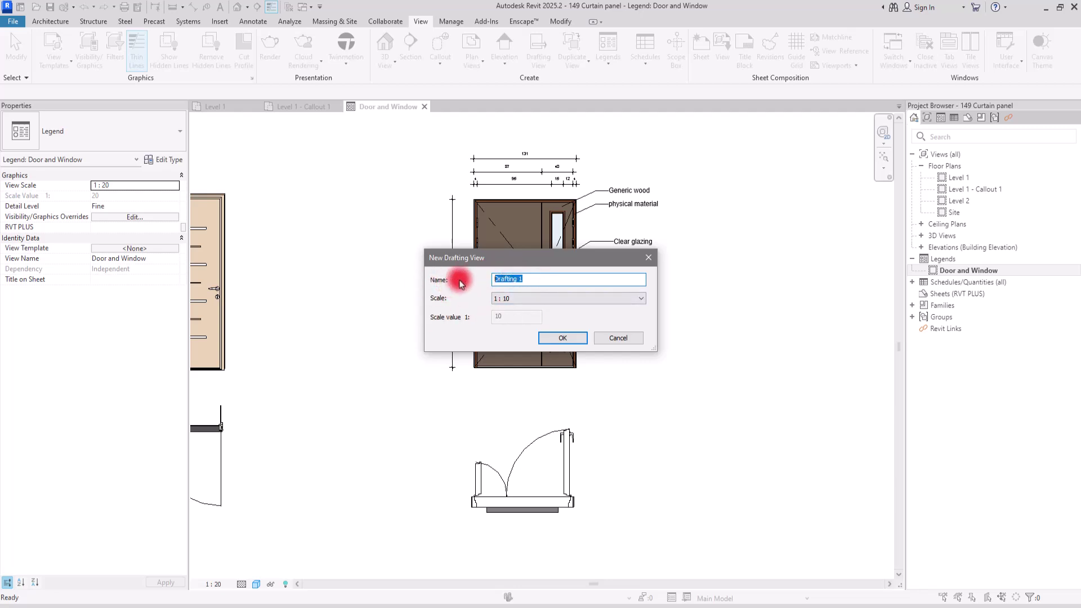
left_click(523, 299)
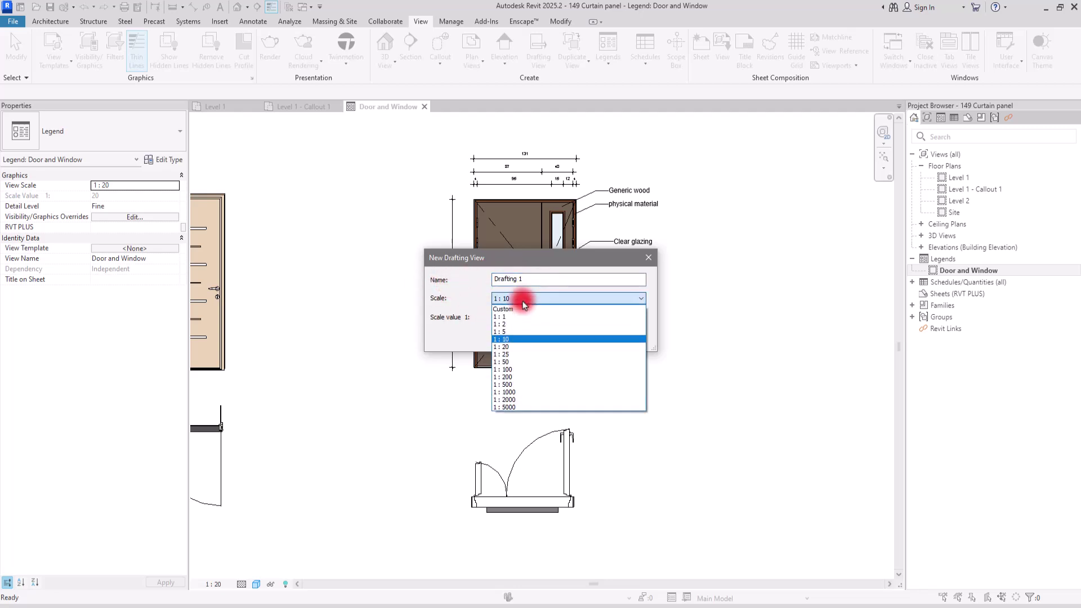
left_click(510, 339)
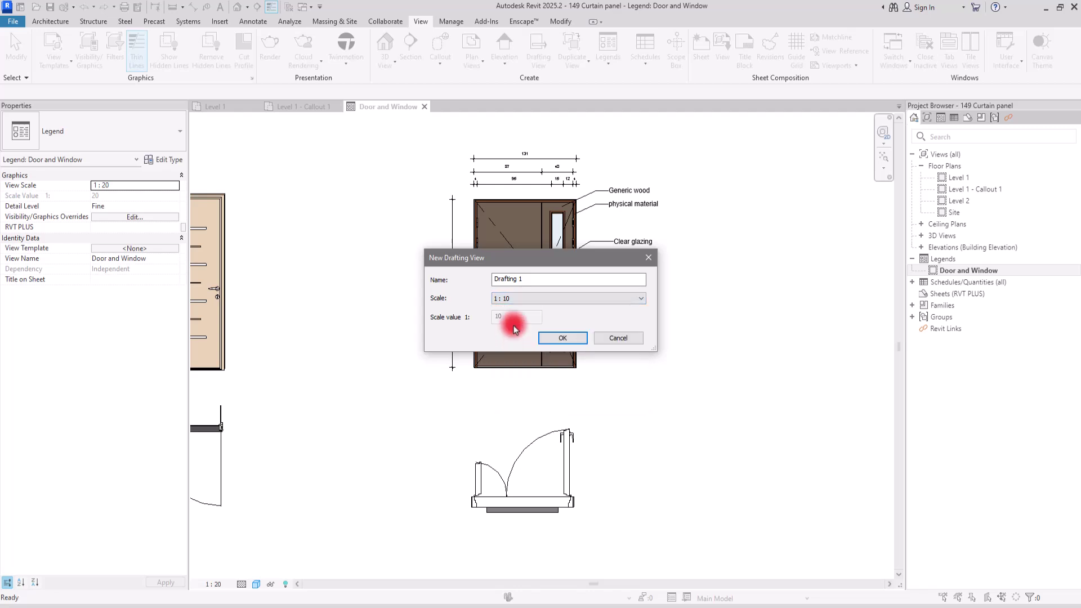
left_click(578, 339)
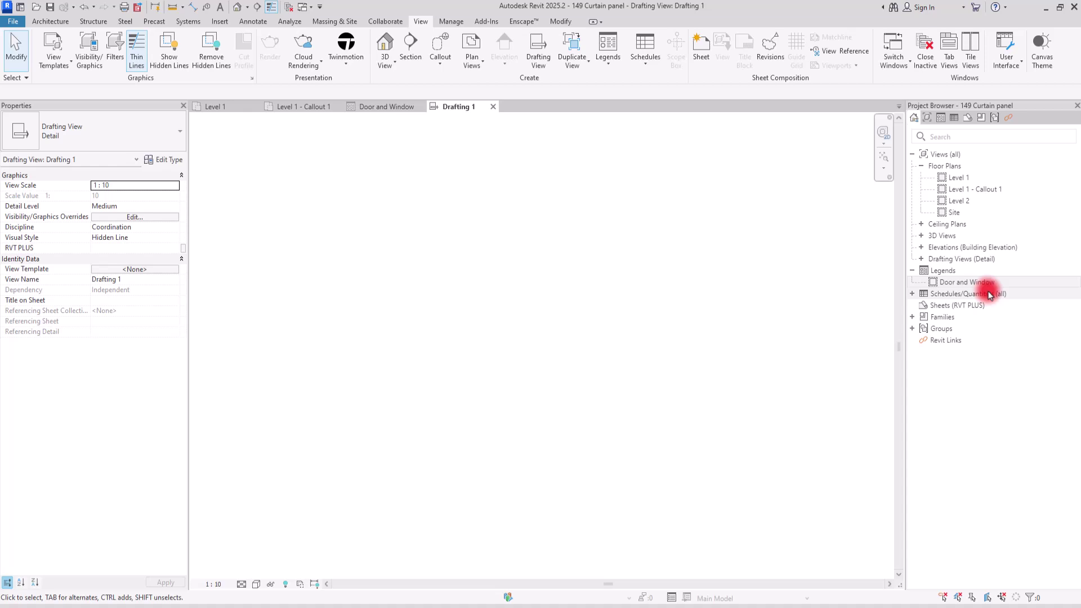
Step: Expand the Drafting Views (Detail) group in the project and select the Drafting 1 view
left_click(921, 259)
left_click(957, 259)
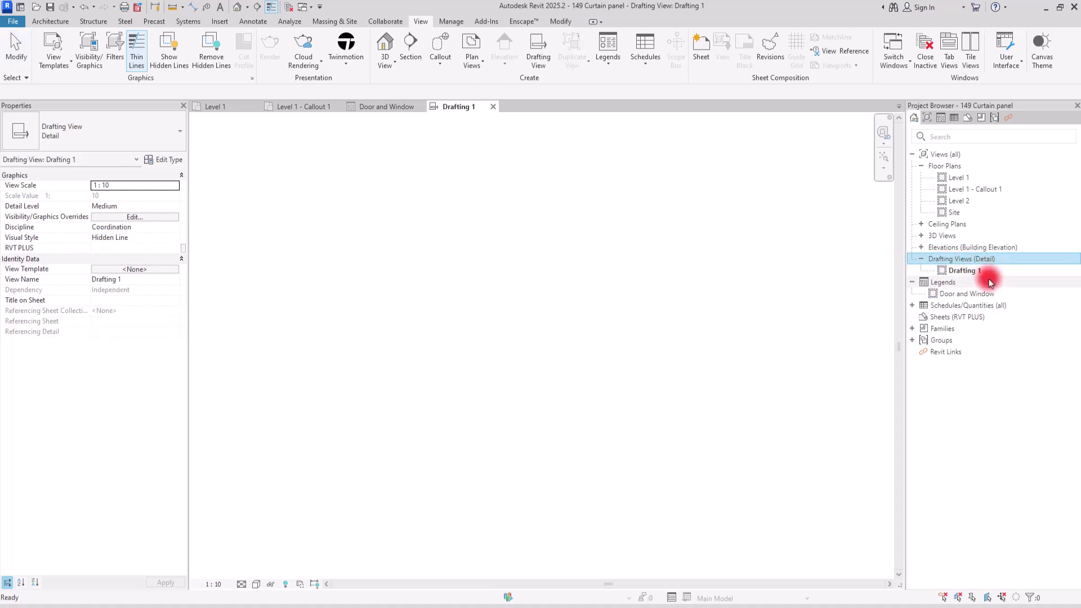
left_click(978, 271)
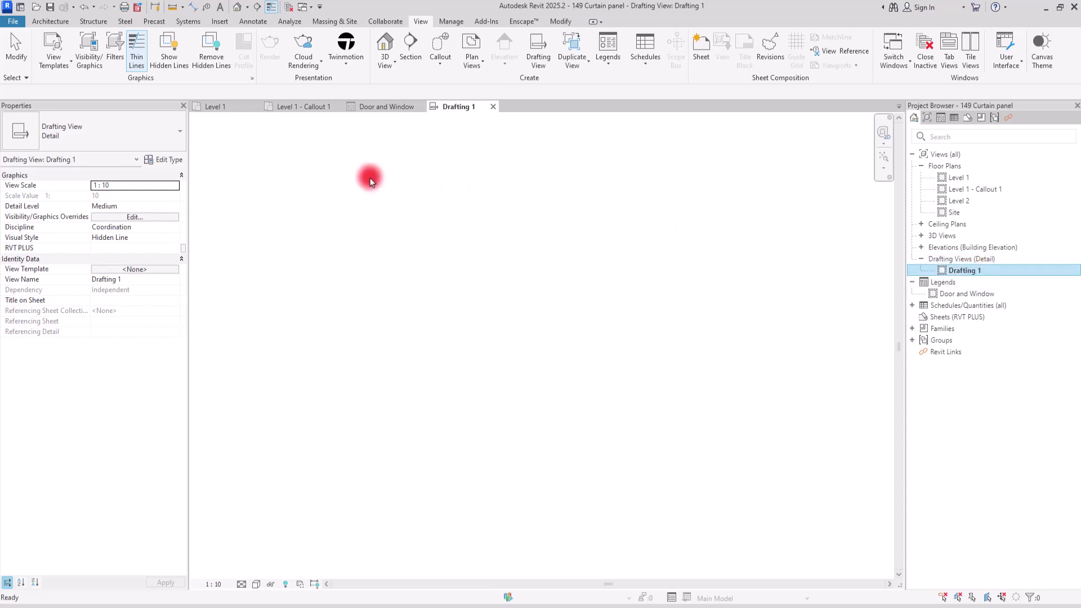
left_click(42, 23)
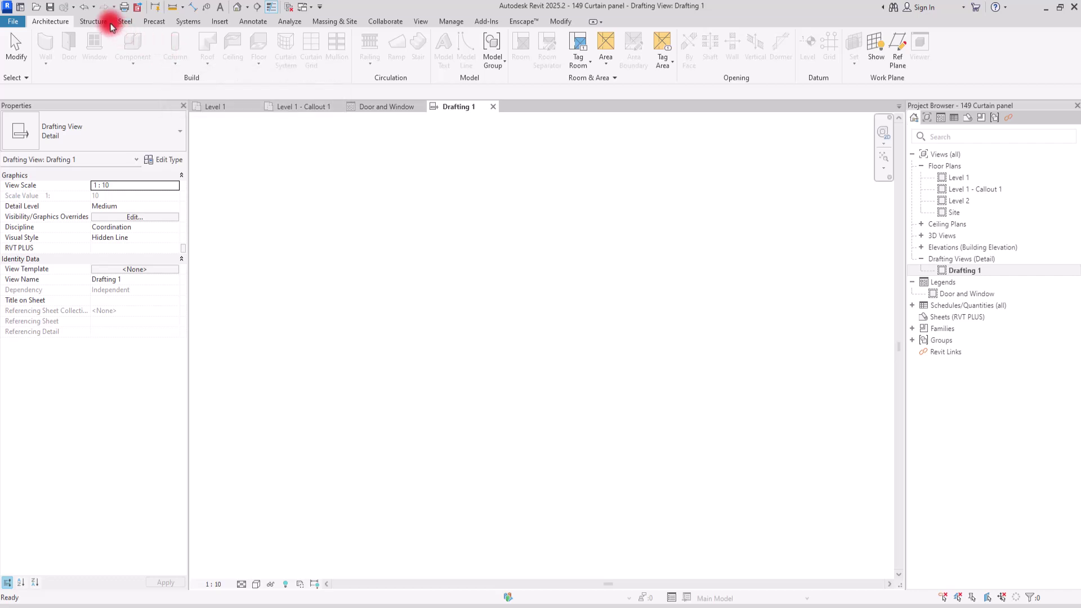
left_click(252, 22)
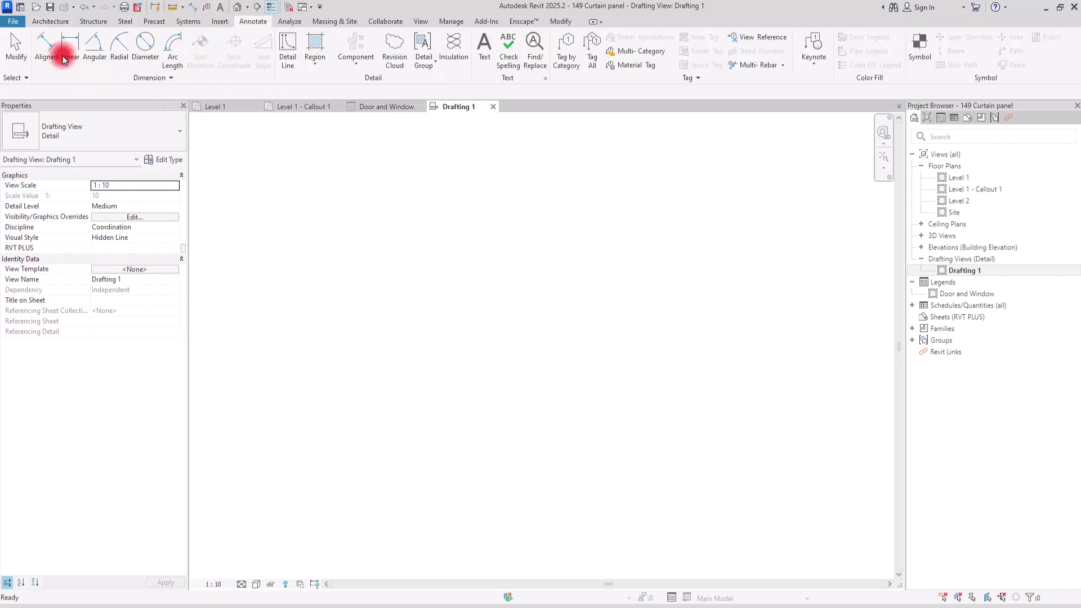
left_click(220, 22)
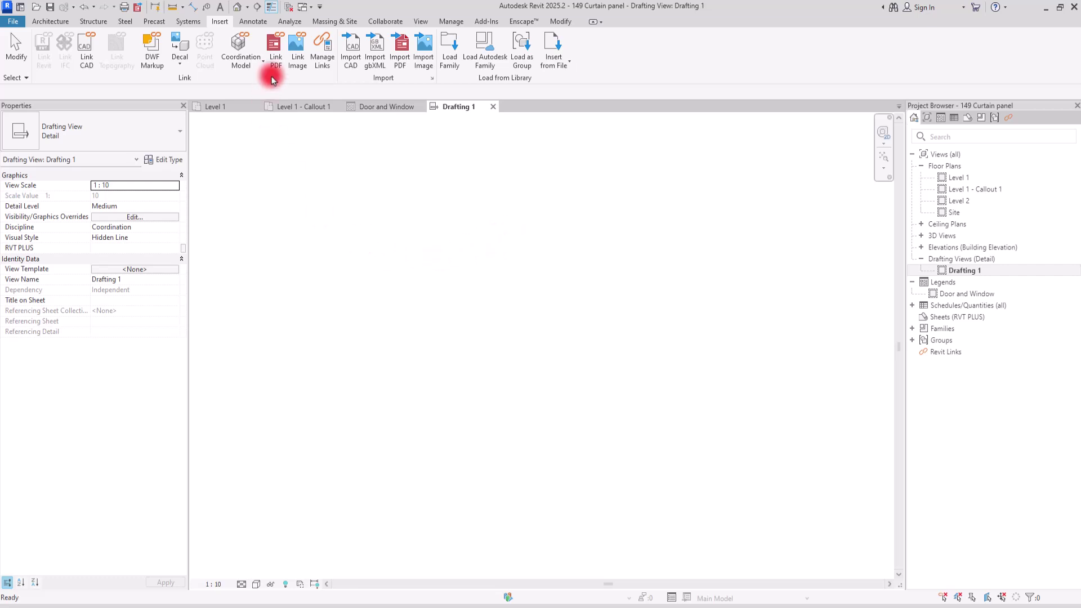
left_click(253, 20)
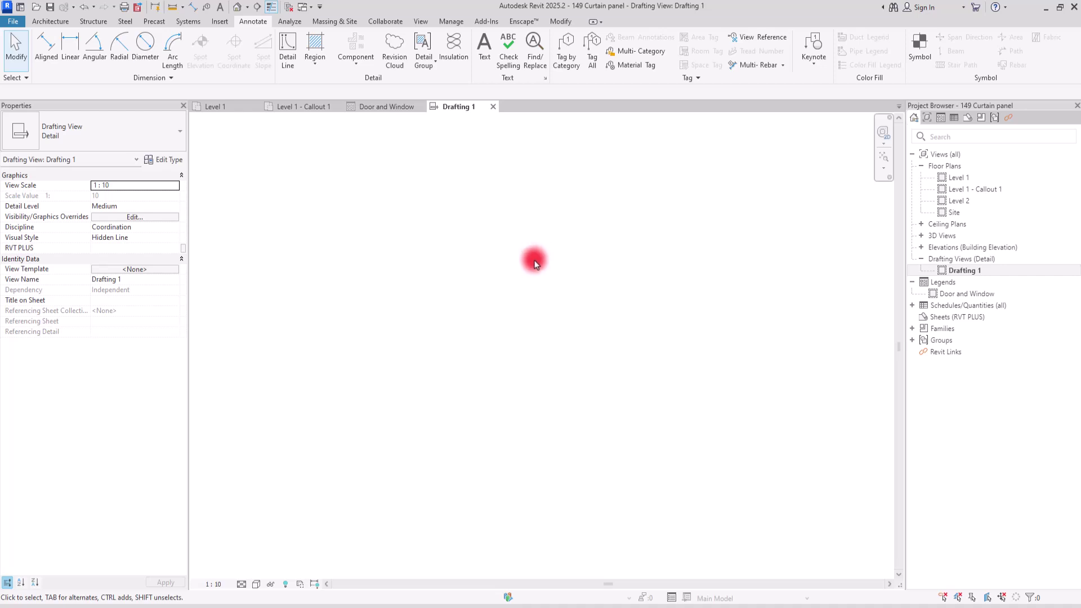
Step: Draw a rectangle of detail lines about 1.03 wide and 0.22 high in the Drafting 1 view
left_click(289, 45)
left_click(496, 44)
left_click(314, 292)
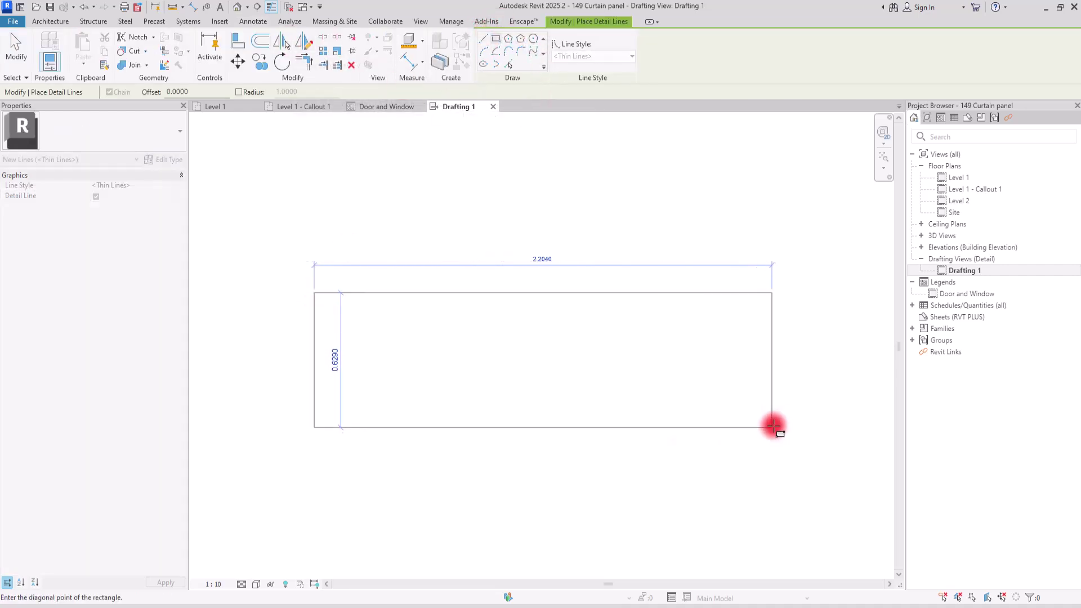
left_click(527, 339)
key("Escape")
key("Escape")
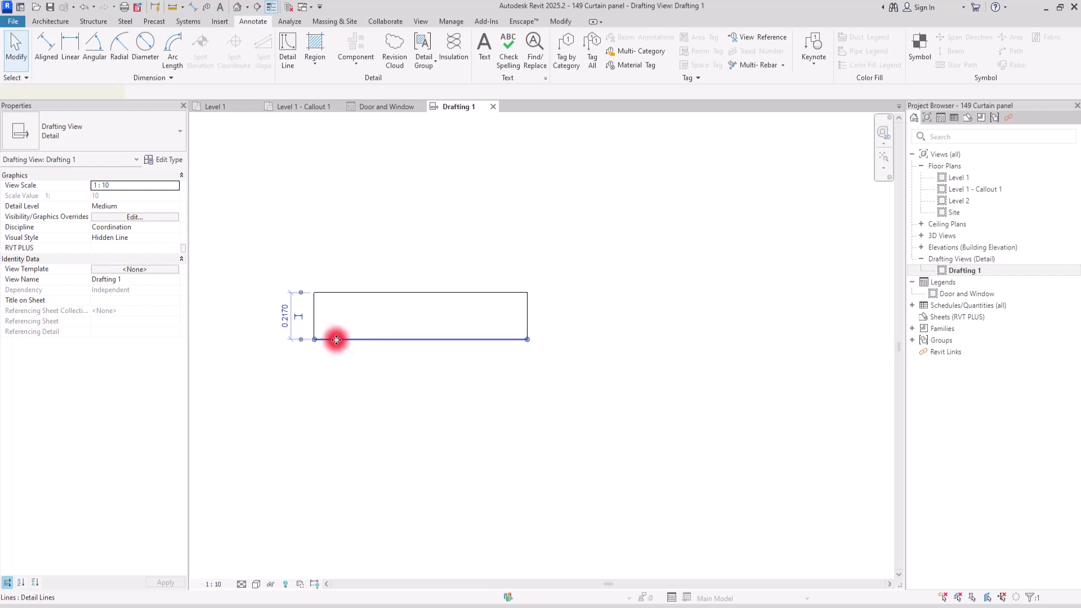
Step: Set the rectangle's height to 0.2 and its length to 1
left_click(343, 340)
left_click(283, 315)
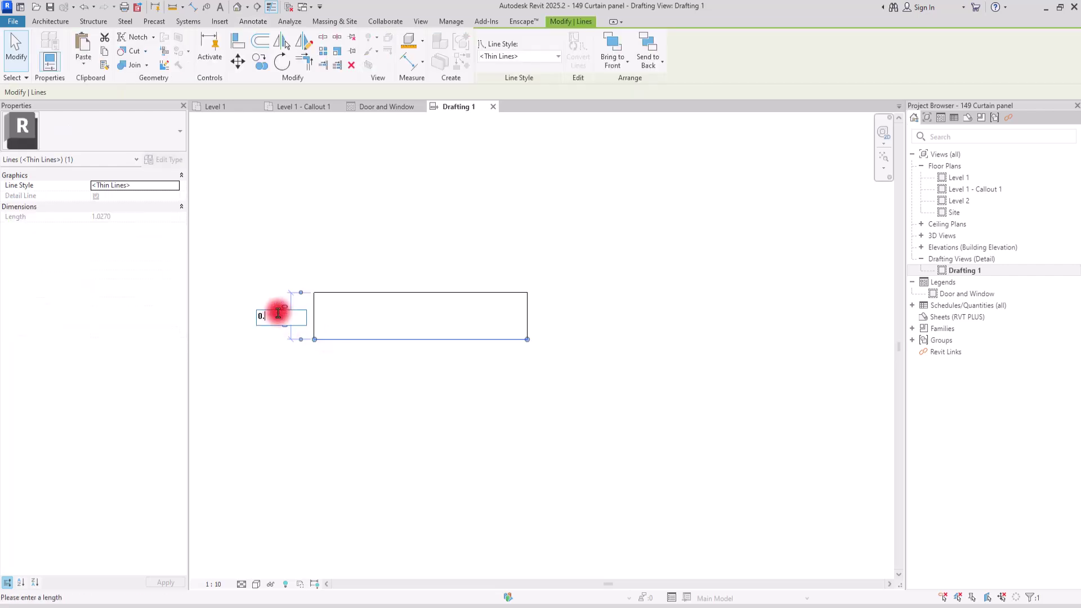
type("0.2")
key("Return")
left_click(351, 278)
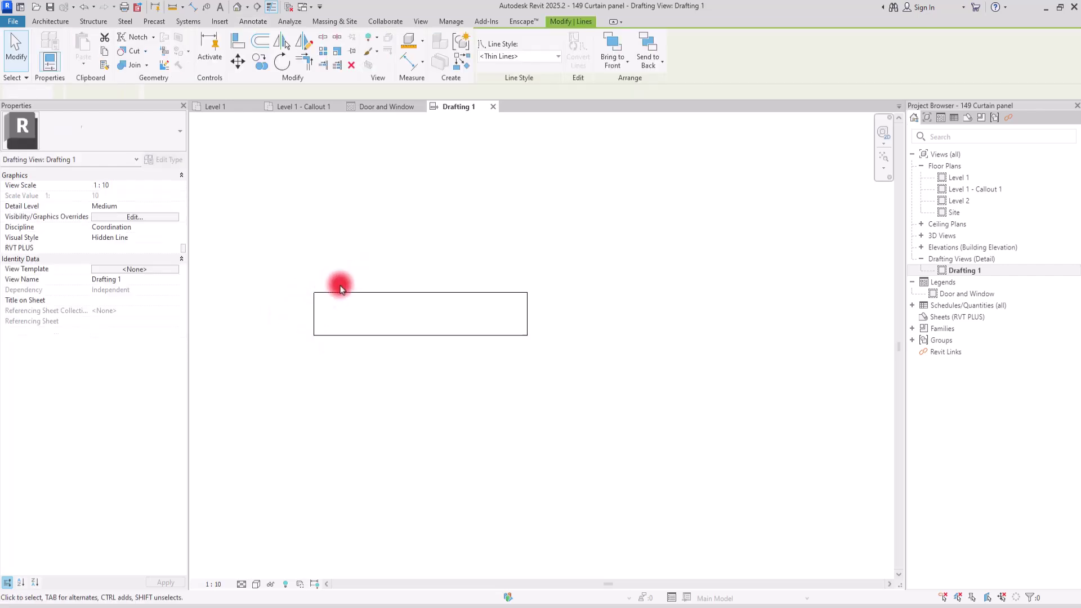
left_click(315, 307)
left_click(414, 263)
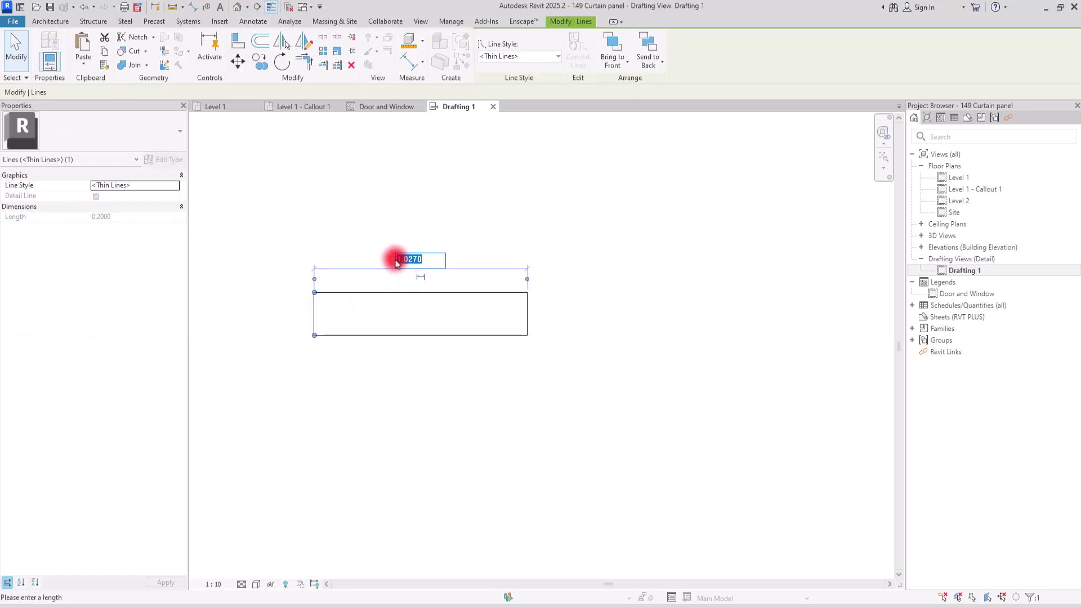
type("1")
key("Return")
left_click(389, 232)
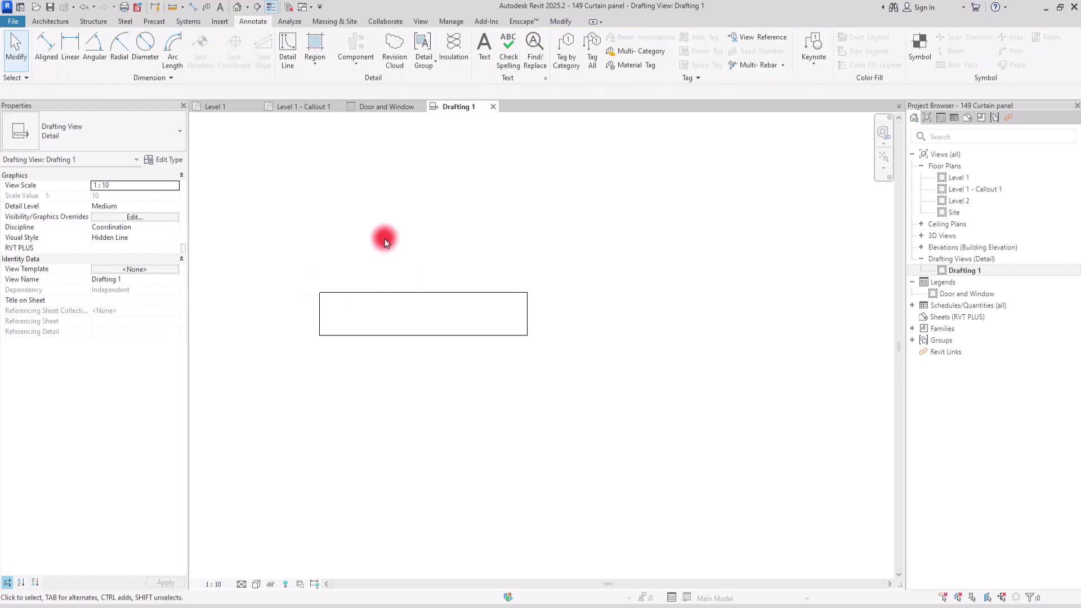
Step: Draw two horizontal detail lines across the full width of the rectangle in its upper part
scroll(389, 238, "up", 2)
middle_click_drag(326, 284, 372, 263)
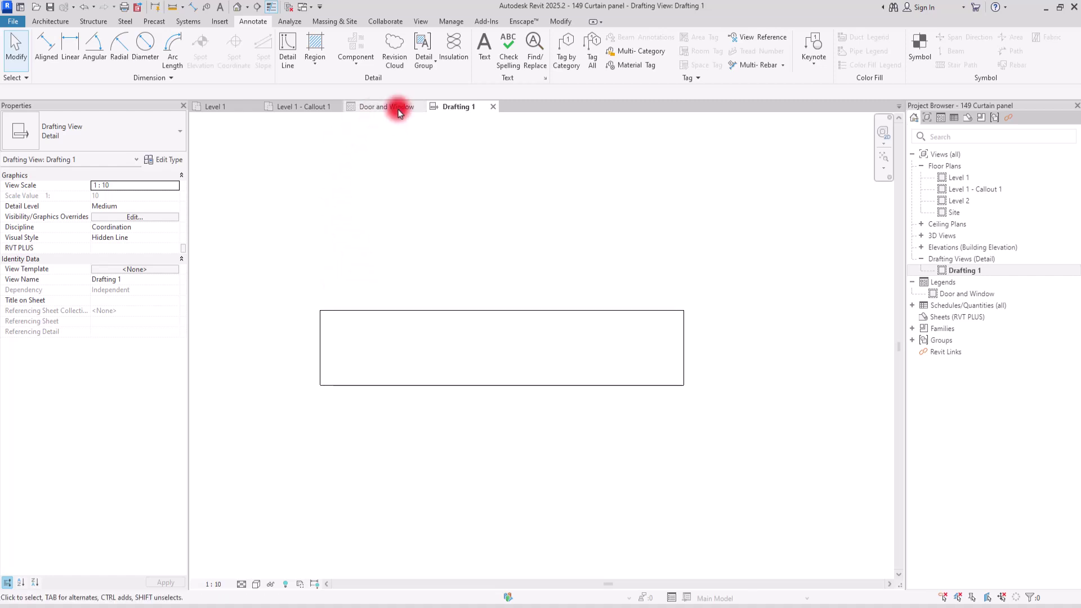
middle_click_drag(478, 259, 451, 312)
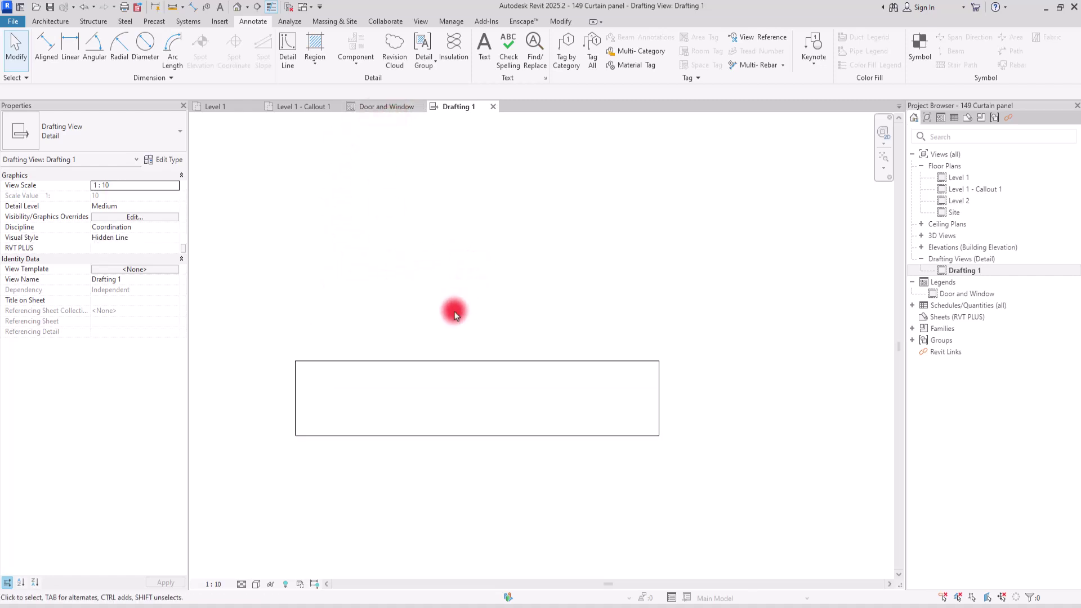
left_click(287, 45)
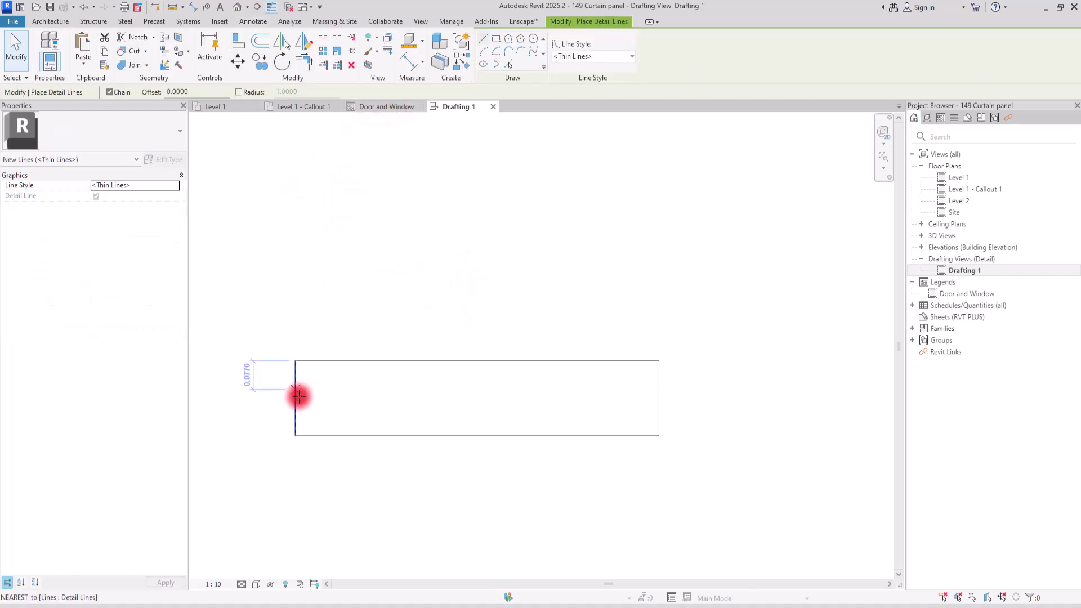
left_click(295, 370)
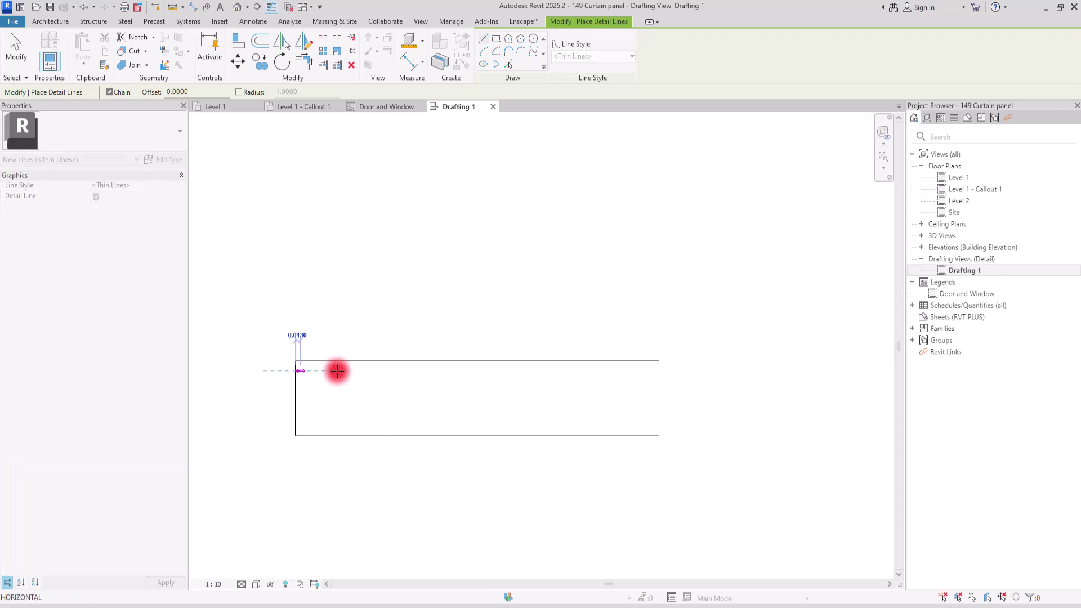
left_click(659, 370)
key("Escape")
left_click(296, 384)
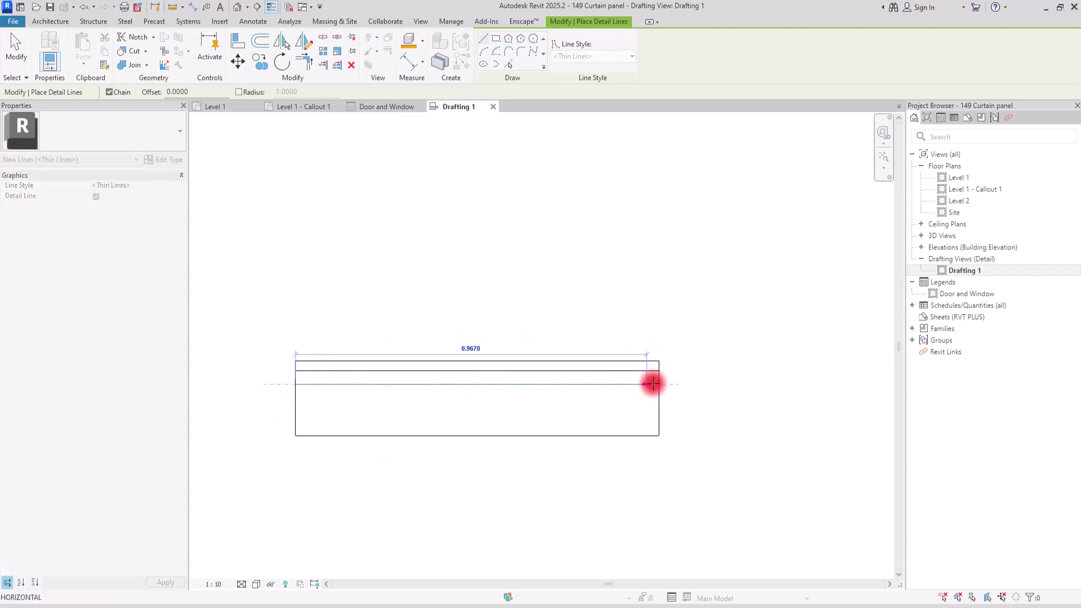
left_click(659, 384)
key("Escape")
Step: Draw two more full-width horizontal detail lines, one just below the previous line and one near the rectangle's lower edge
left_click(295, 389)
left_click(656, 389)
key("Escape")
left_click(297, 428)
left_click(657, 429)
key("Escape")
key("Escape")
Step: Set the first inner line 0.02 below the rectangle's upper edge and the second line 0.04 below the first
scroll(297, 399, "up", 3)
left_click(347, 345)
left_click(266, 337)
left_click_drag(253, 337, 313, 334)
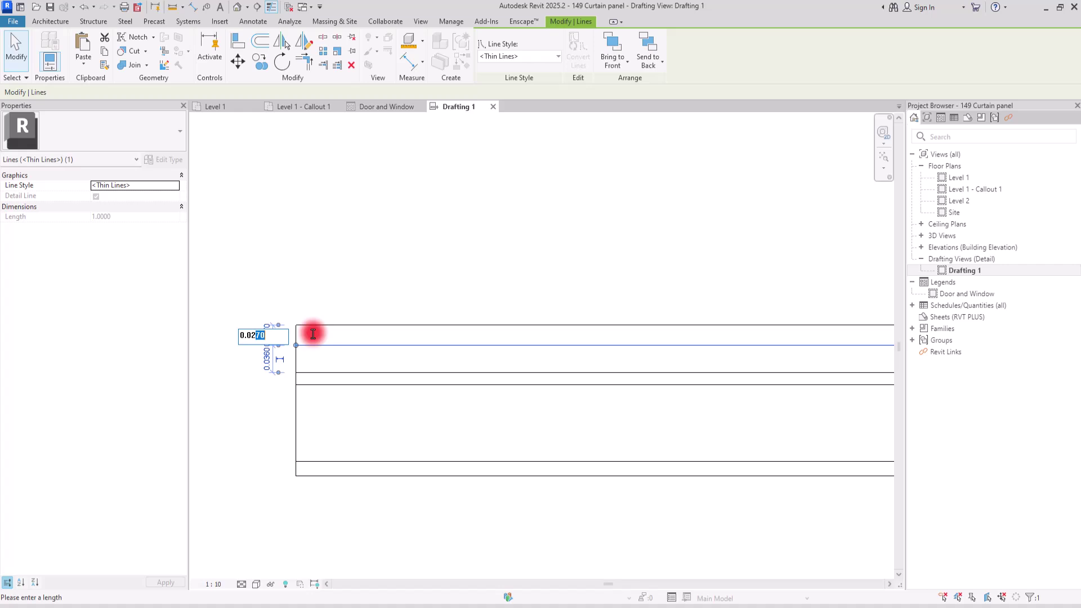
key("BackSpace")
key("Return")
left_click(326, 372)
left_click(265, 356)
type("0.04")
key("Return")
Step: Set the third inner line 0.015 below the second and the lowest inner line 0.02 above the rectangle's lower edge
left_click(333, 378)
left_click(332, 385)
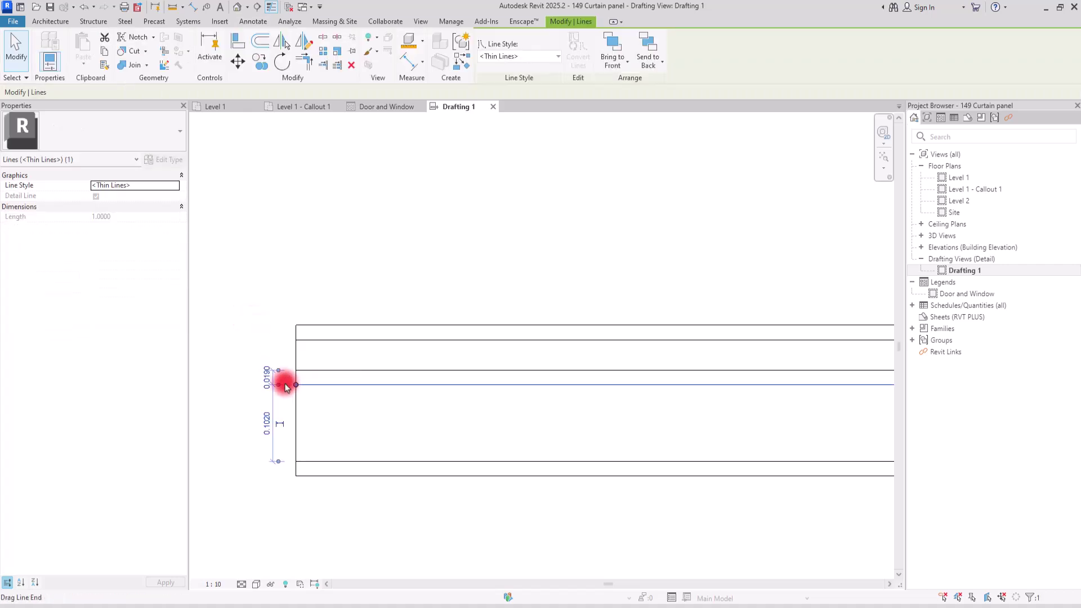
left_click(265, 377)
left_click_drag(253, 378, 288, 376)
type("50")
key("Return")
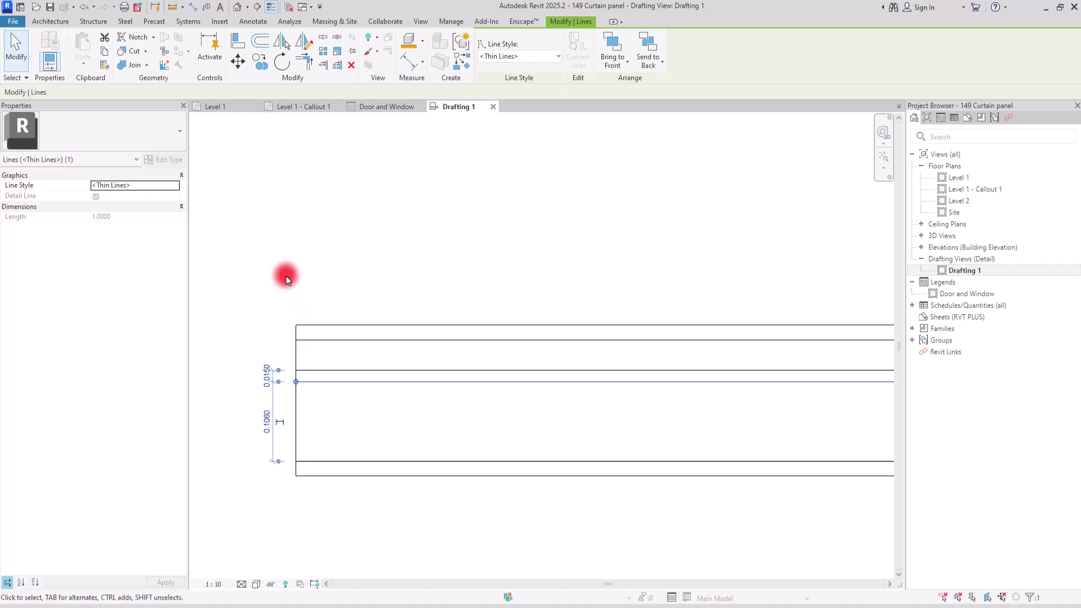
left_click(325, 464)
left_click(265, 467)
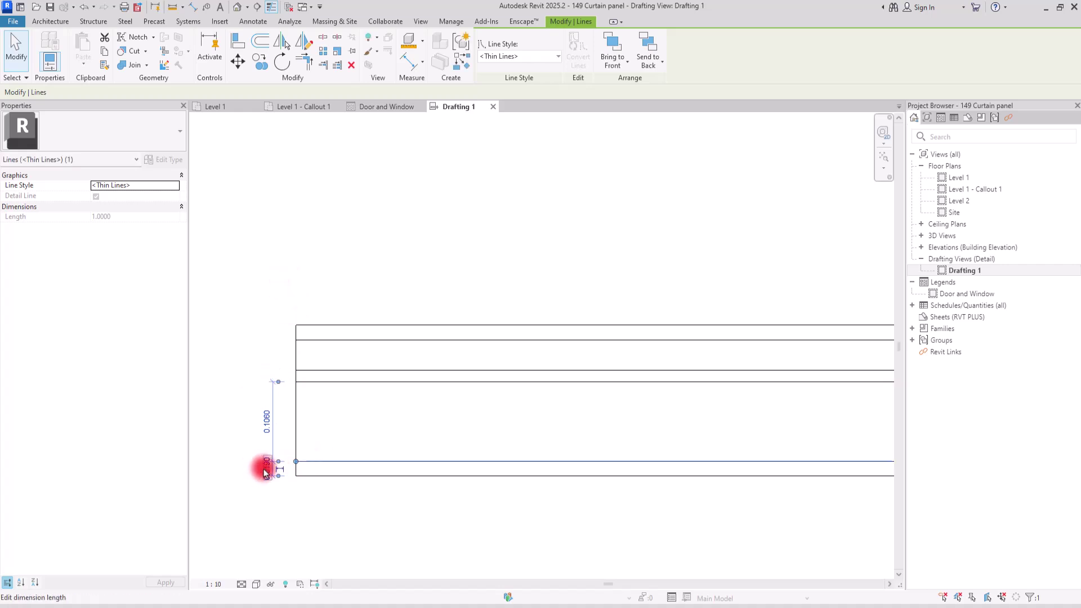
type("2")
key("Return")
key("Escape")
Step: Sketch a rectangular filled region boundary over the thickest layer and extend its right edge to the end of the layer
key("z")
key("f")
scroll(266, 292, "down", 1)
scroll(269, 290, "up", 2)
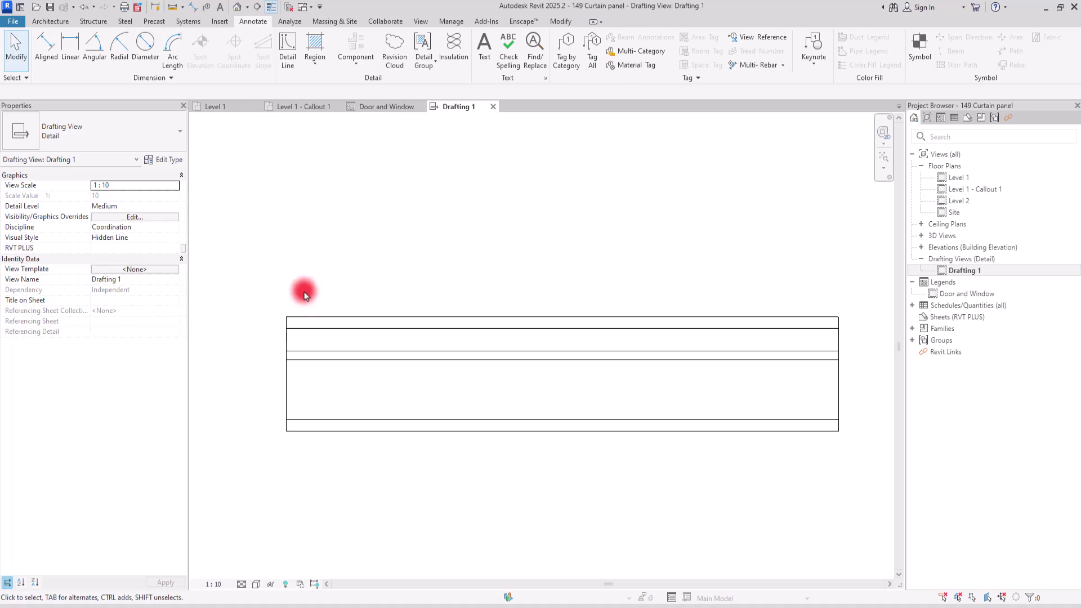
left_click(315, 61)
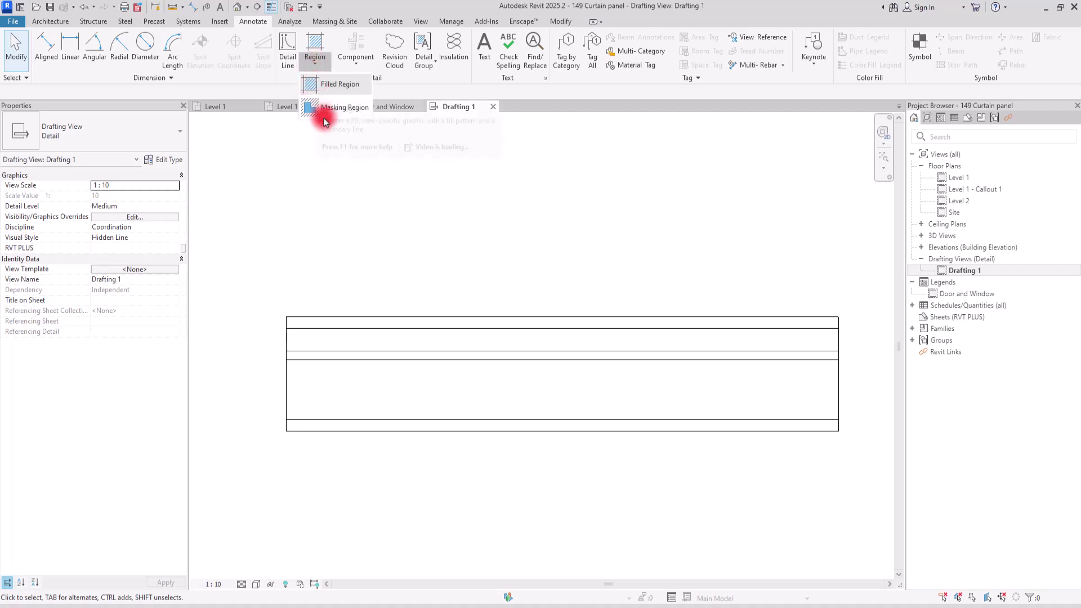
left_click(337, 84)
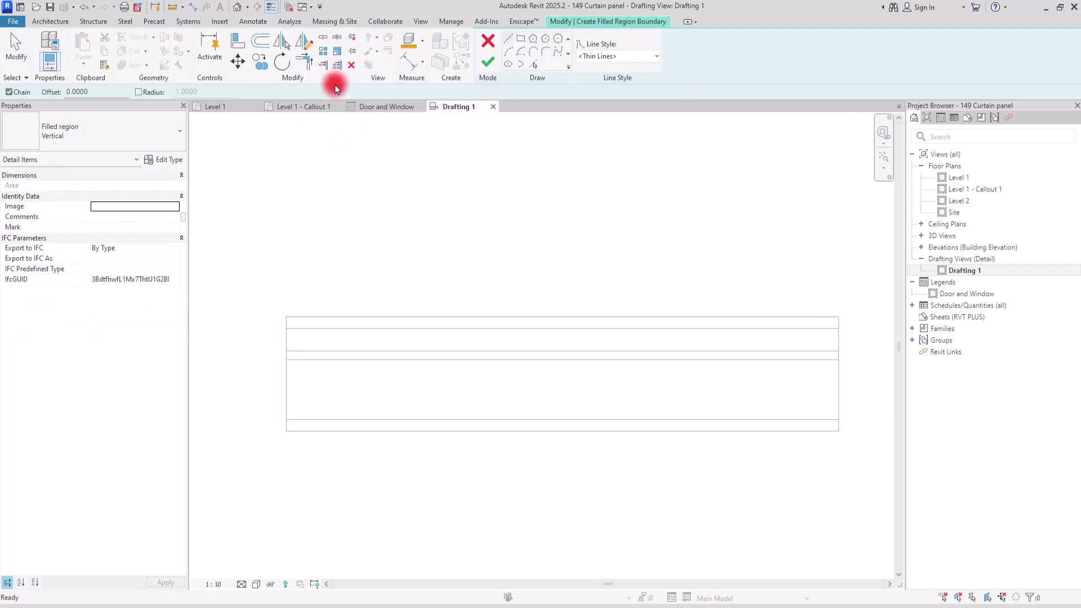
left_click(520, 38)
left_click(287, 359)
left_click(833, 420)
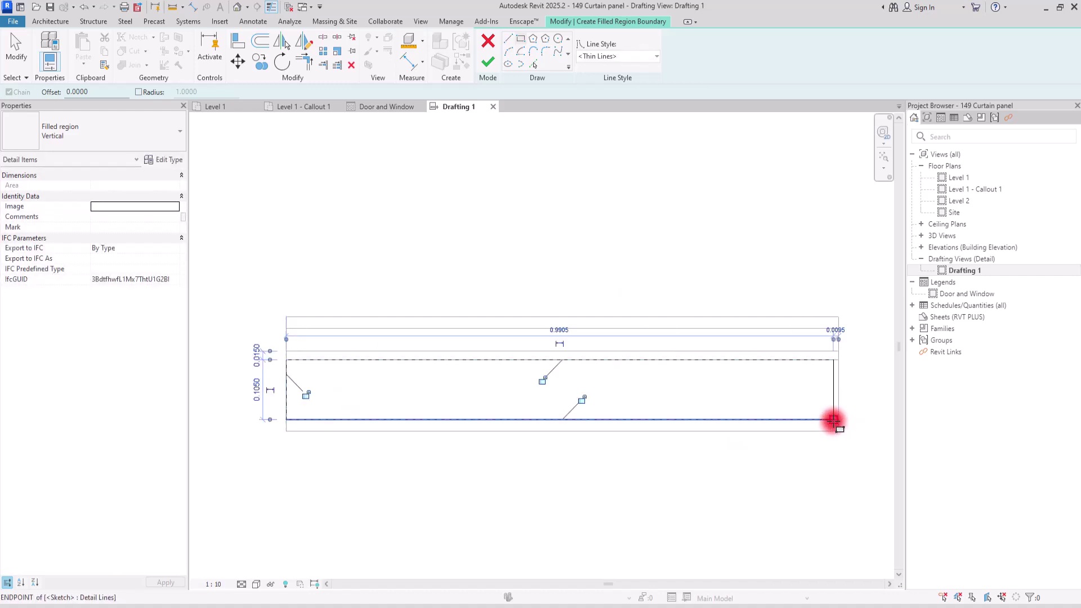
key("Escape")
key("Escape")
left_click(831, 390)
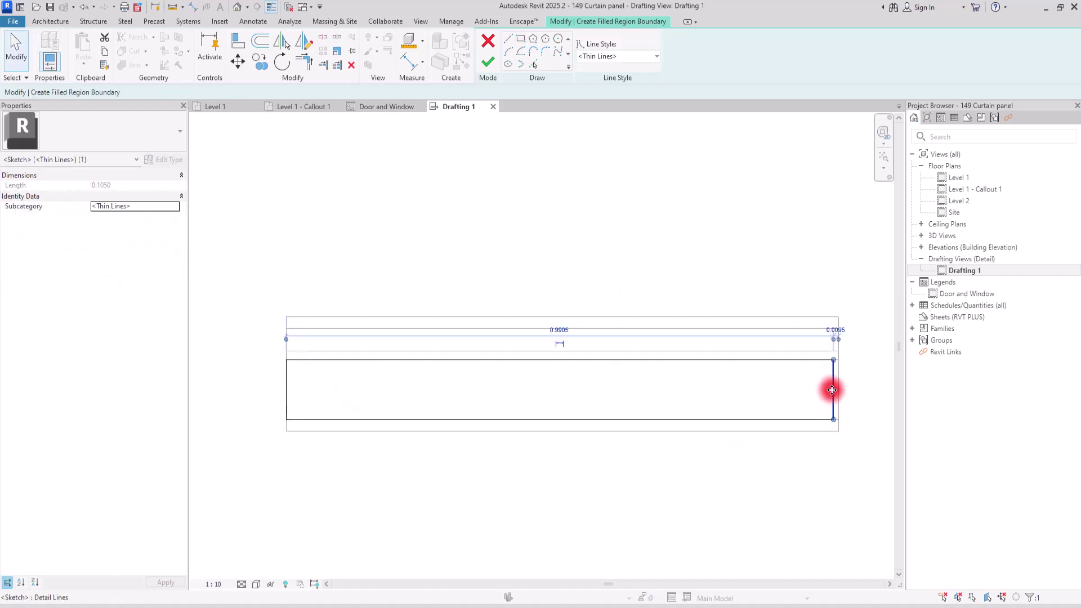
left_click_drag(844, 388, 839, 387)
left_click(754, 387)
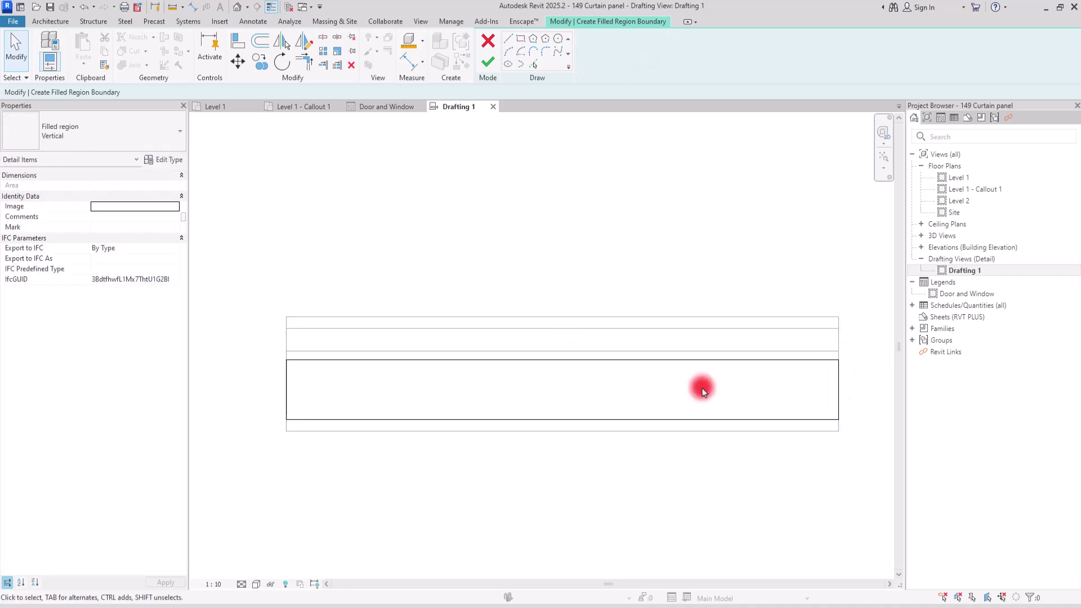
Step: Set the foreground fill pattern of the Vertical filled region type to the Concrete drafting pattern
left_click(153, 159)
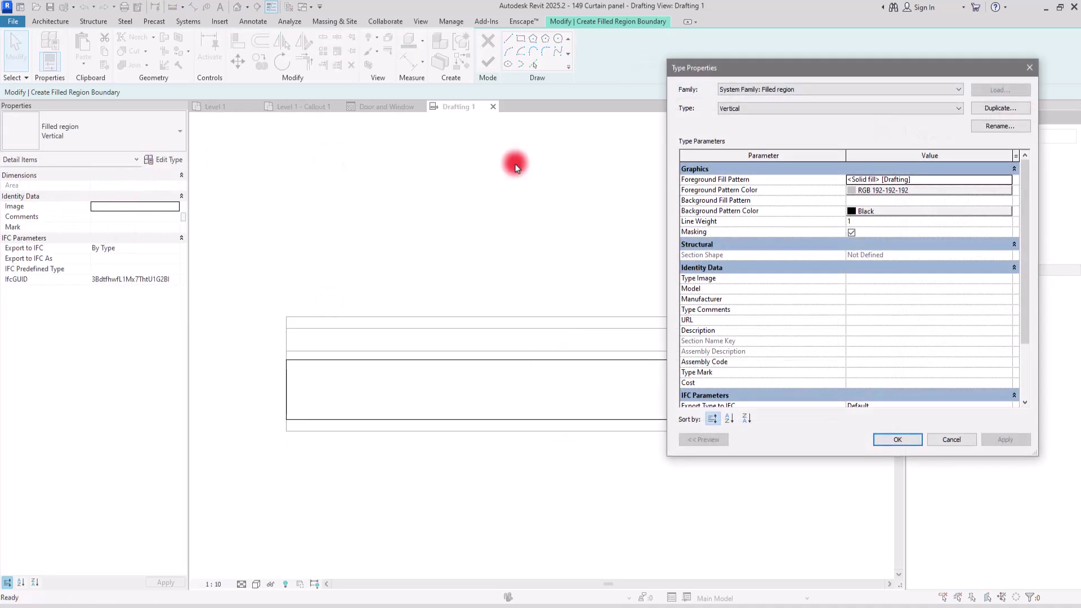
left_click(1006, 179)
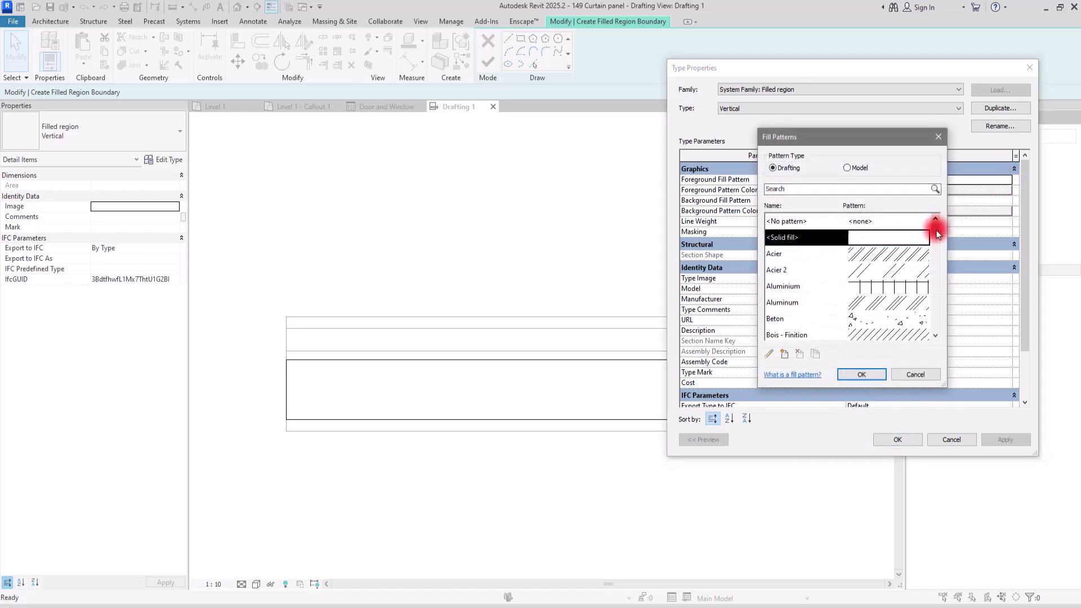
left_click_drag(937, 229, 937, 235)
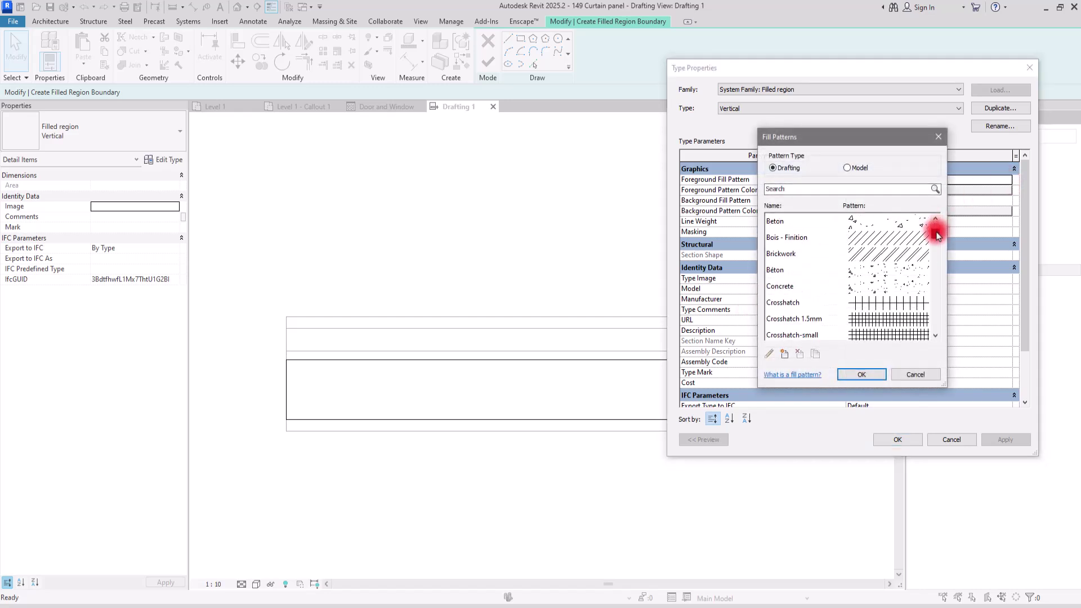
left_click(871, 292)
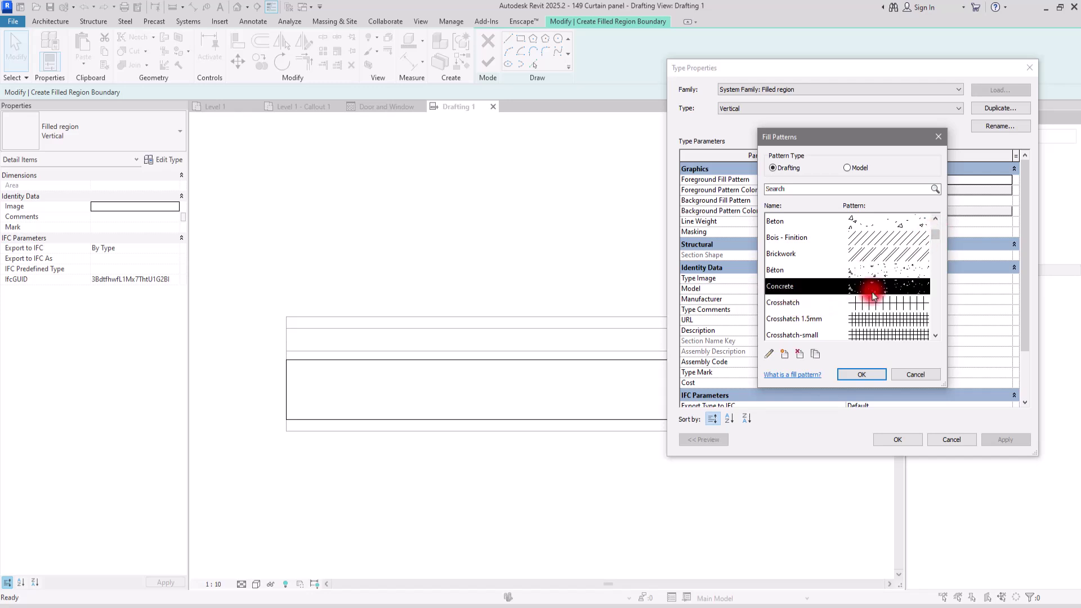
left_click(854, 375)
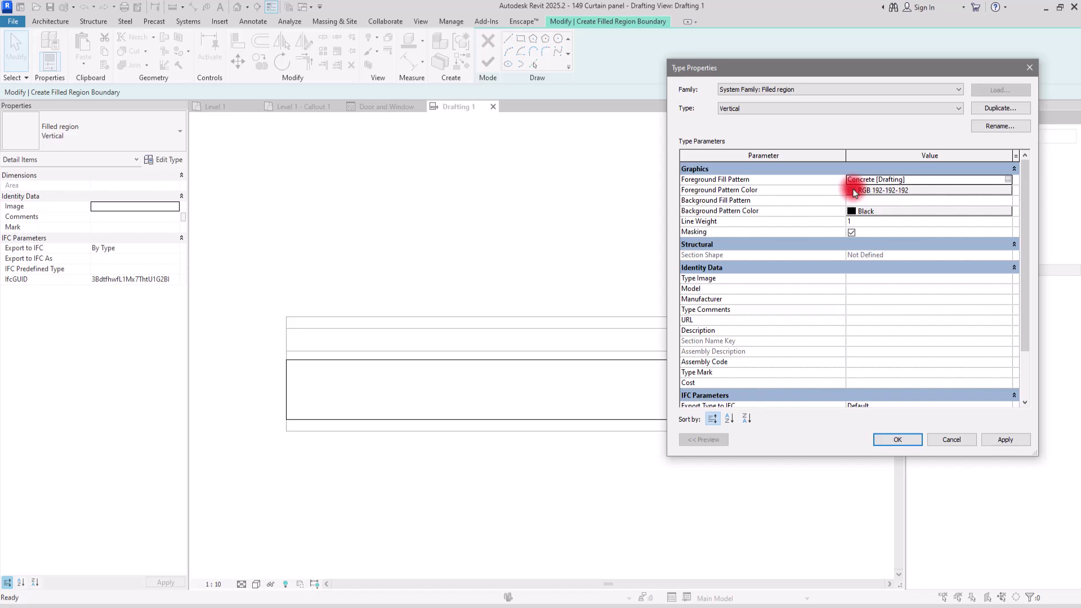
Step: Set the type's background fill pattern to solid fill and its background pattern color to grey RGB 172-172-172
left_click(1006, 201)
left_click(1007, 200)
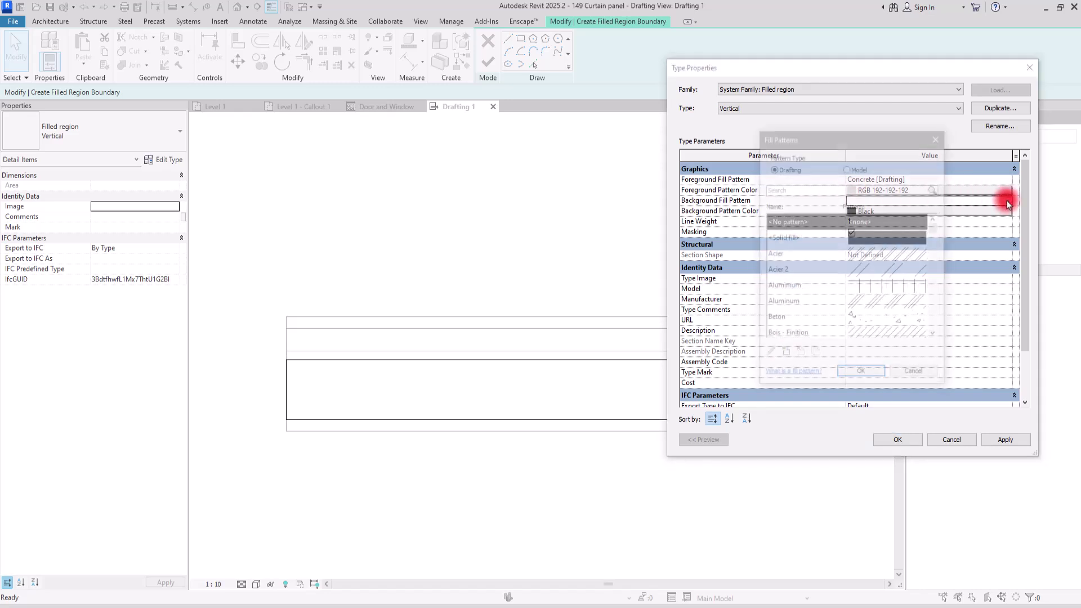
left_click(879, 238)
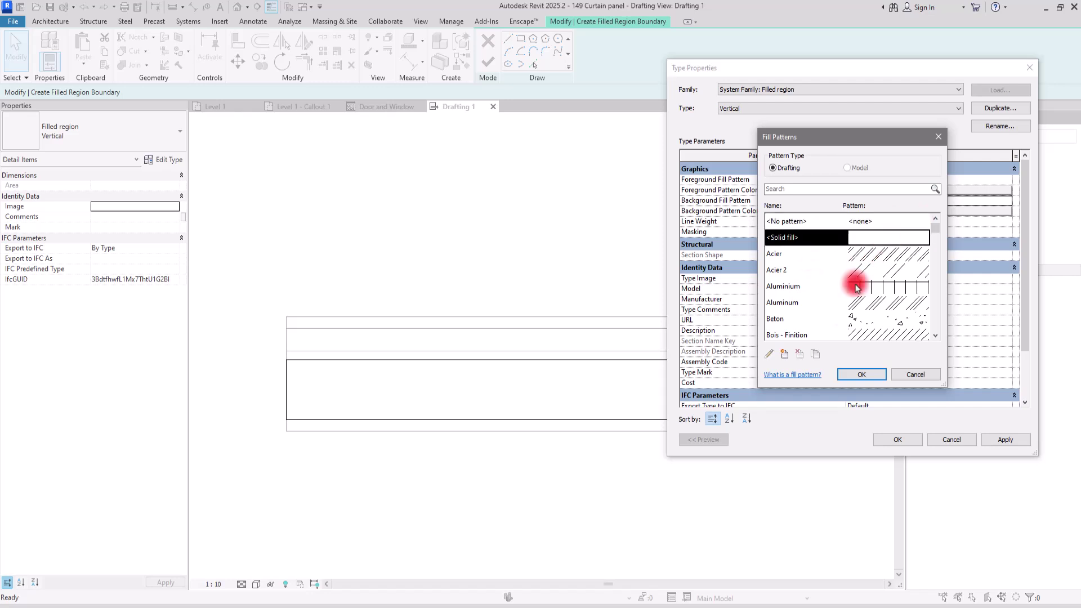
left_click(861, 374)
left_click(861, 211)
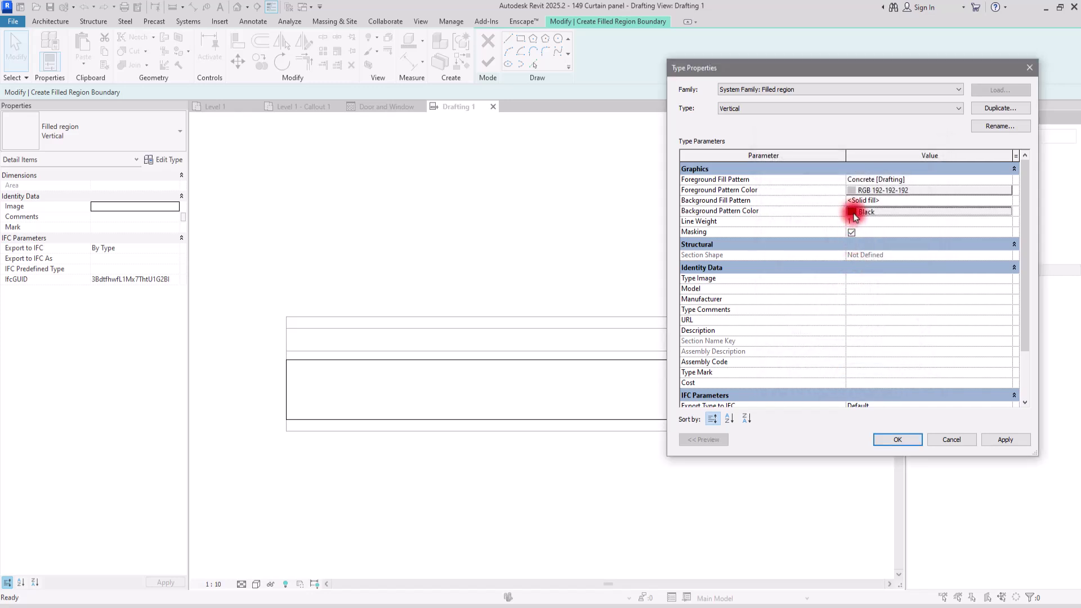
left_click_drag(976, 281, 978, 210)
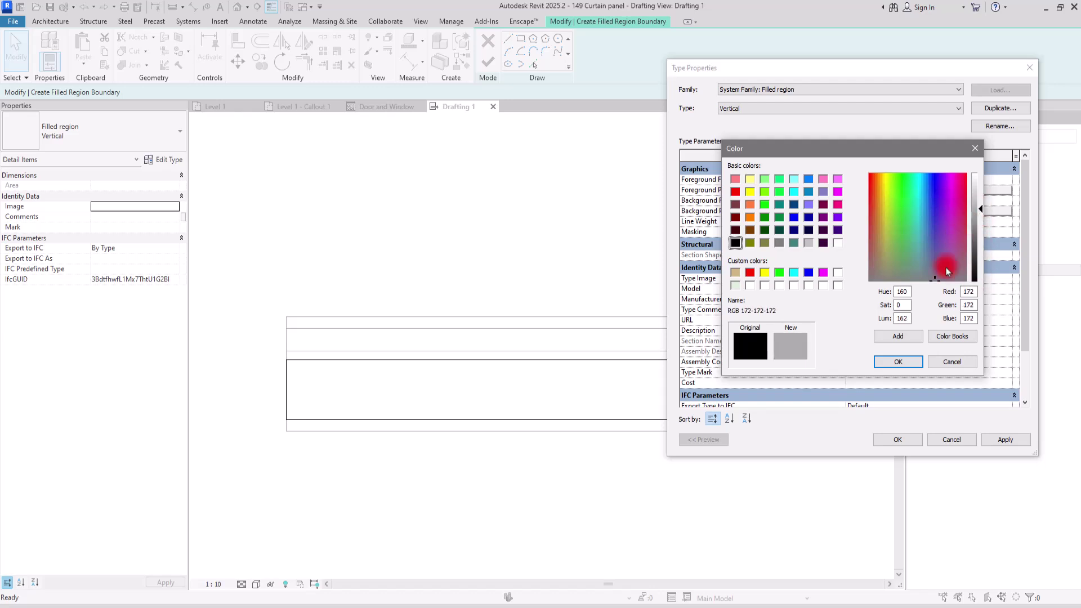
left_click(898, 361)
Step: Set the foreground pattern color to dark grey RGB 074-074-074, apply the type changes and finish the filled region
left_click(852, 192)
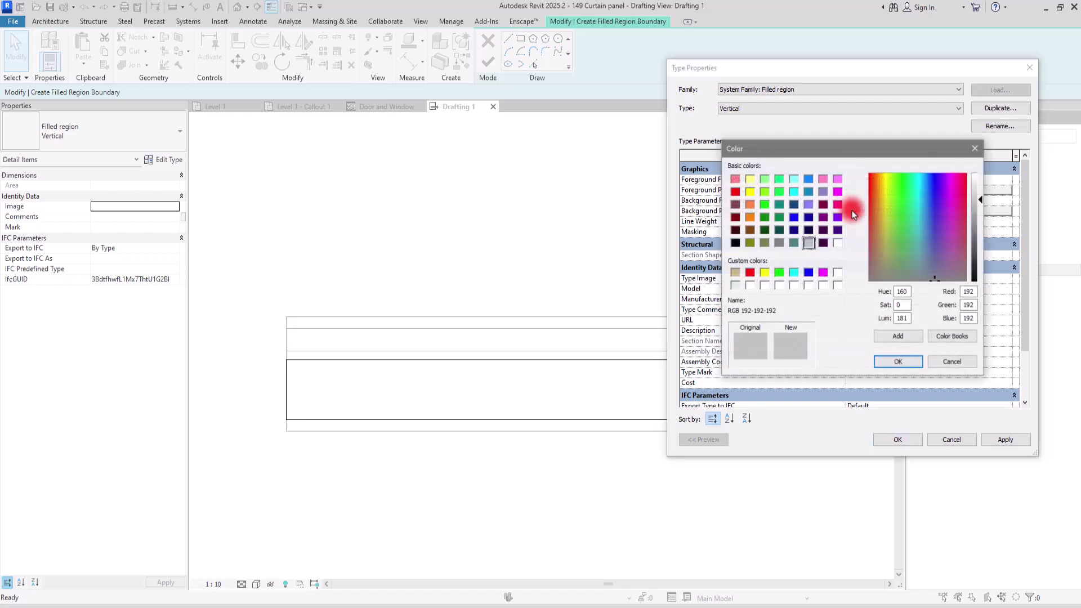
left_click_drag(980, 205, 978, 251)
left_click(918, 362)
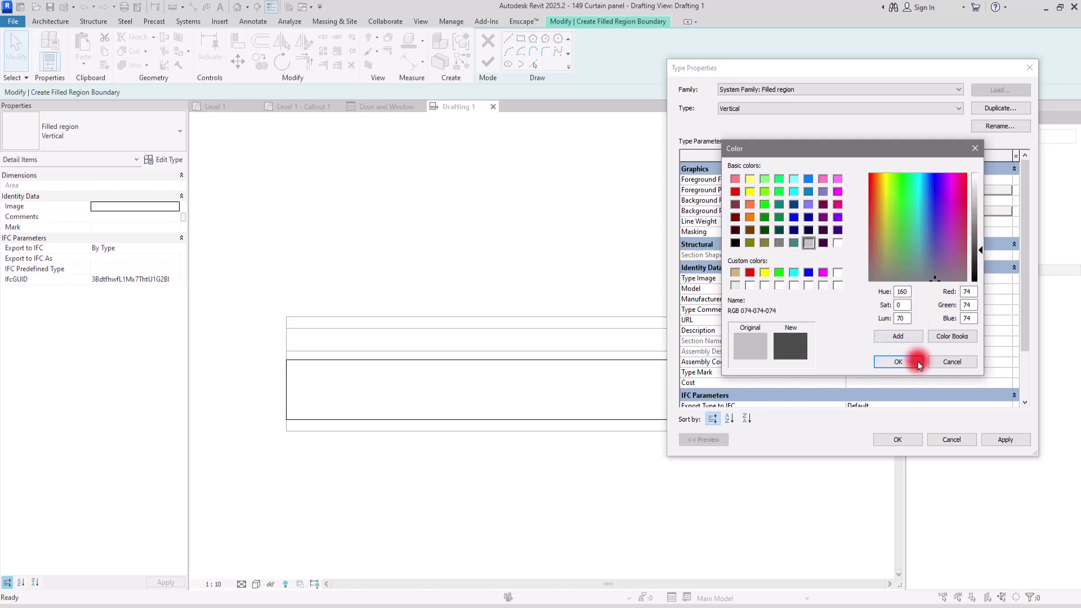
left_click(882, 440)
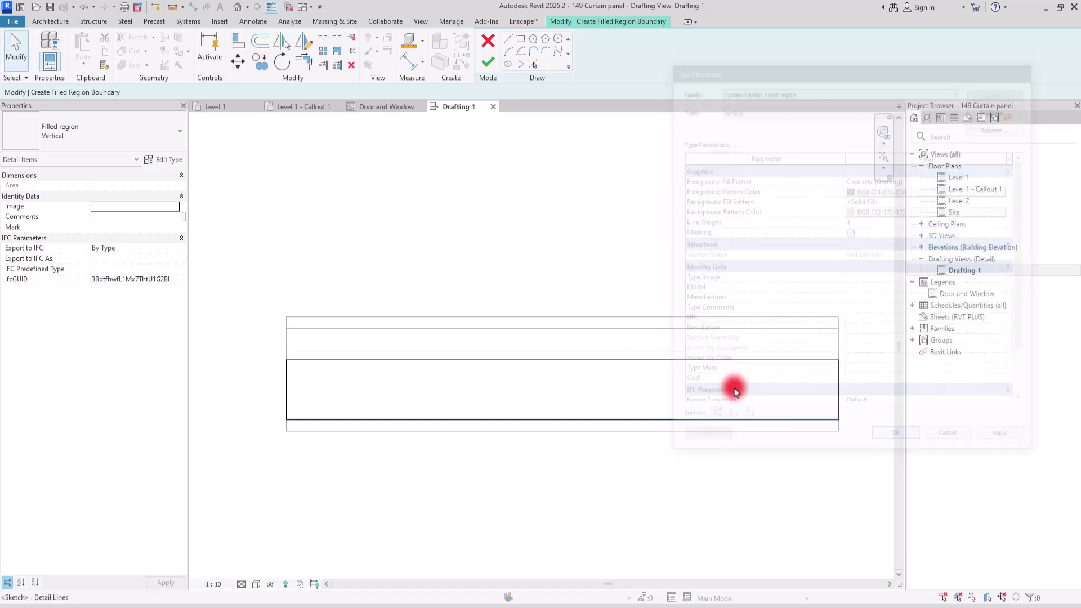
left_click(490, 64)
left_click(467, 235)
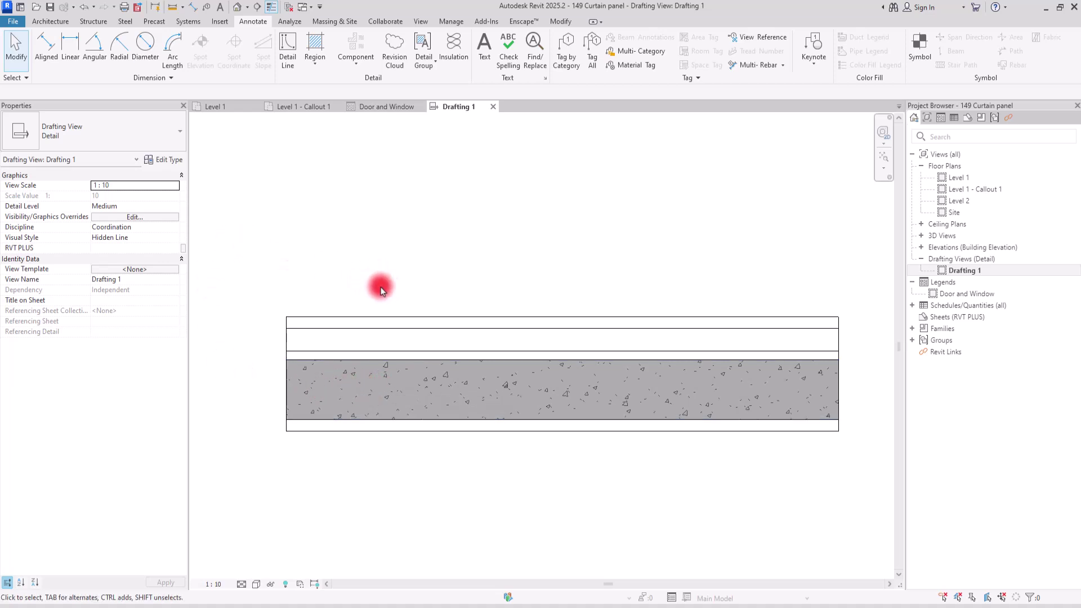
Step: Sketch a rectangular filled region boundary over the full length of the thin uppermost layer
left_click(315, 60)
left_click(329, 90)
left_click(519, 38)
left_click(285, 315)
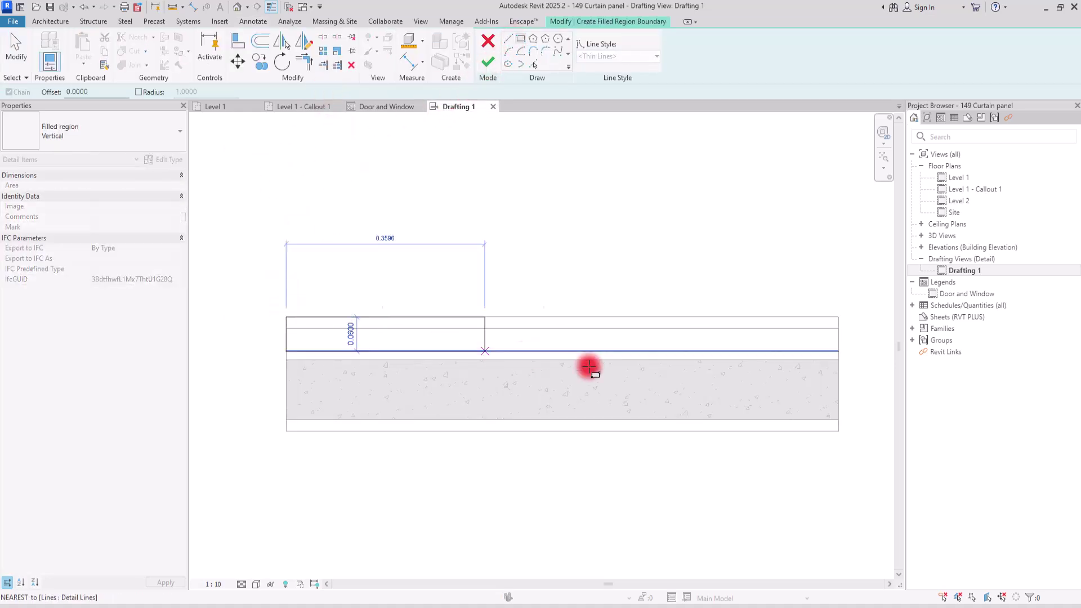
left_click(837, 326)
key("Escape")
key("Escape")
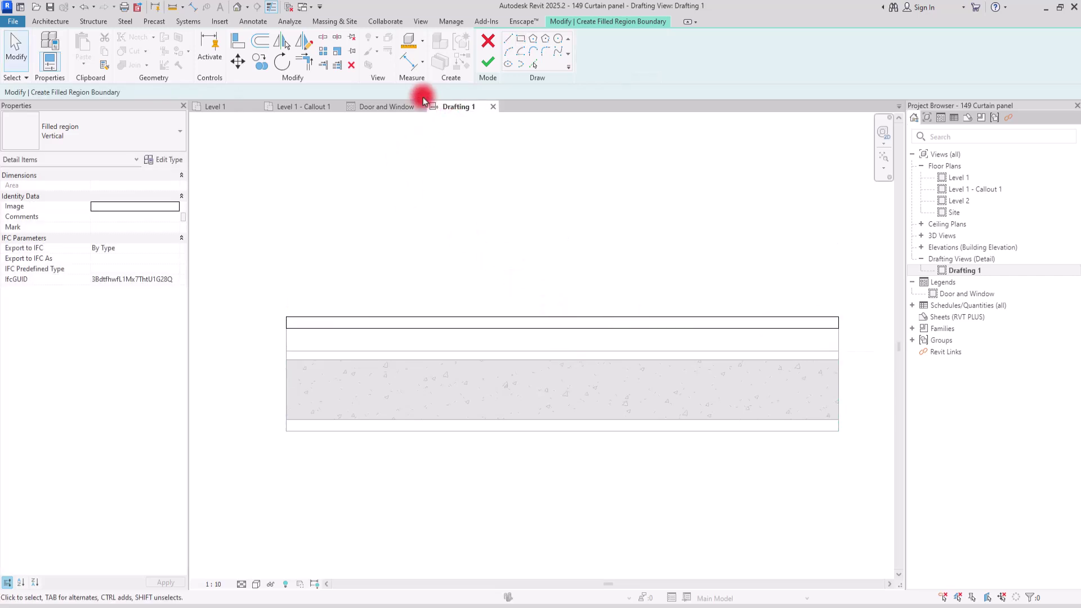
Step: Duplicate the Vertical filled region type under the name Tile
left_click(169, 160)
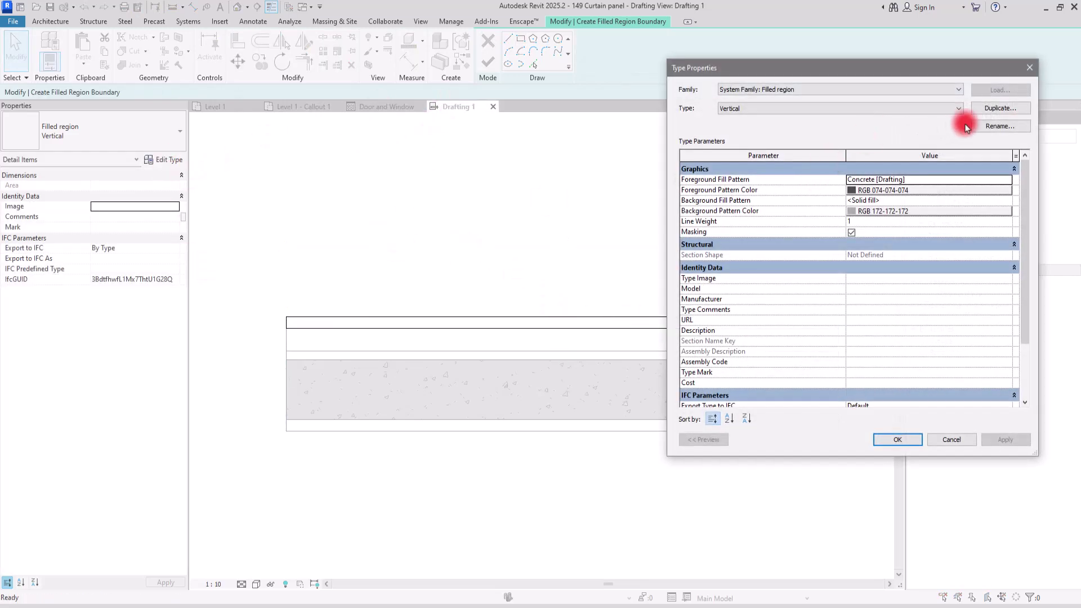
left_click(1000, 108)
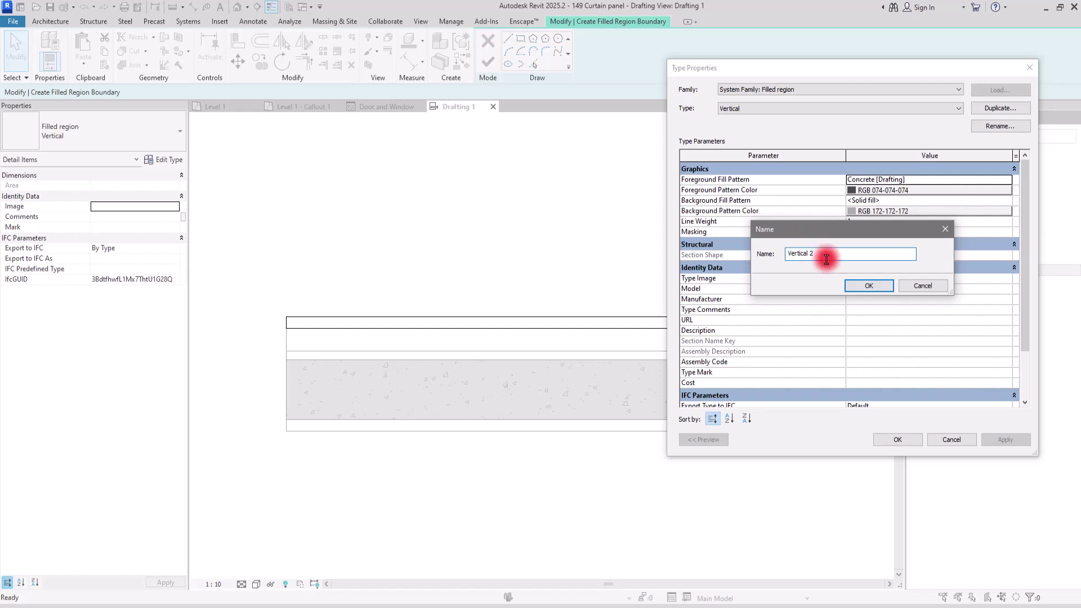
left_click_drag(808, 256, 744, 253)
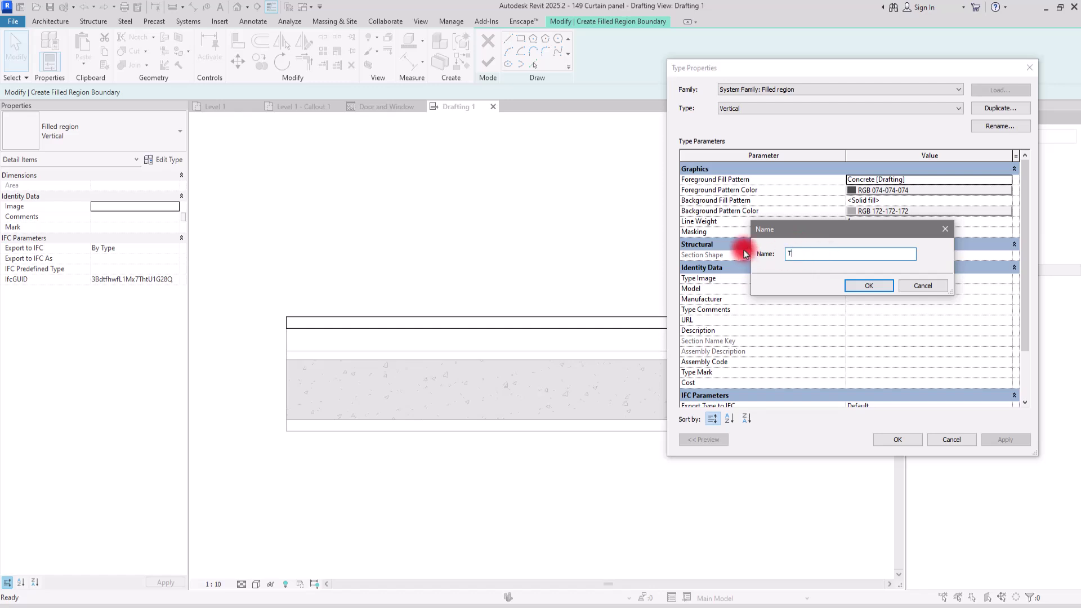
left_click(874, 286)
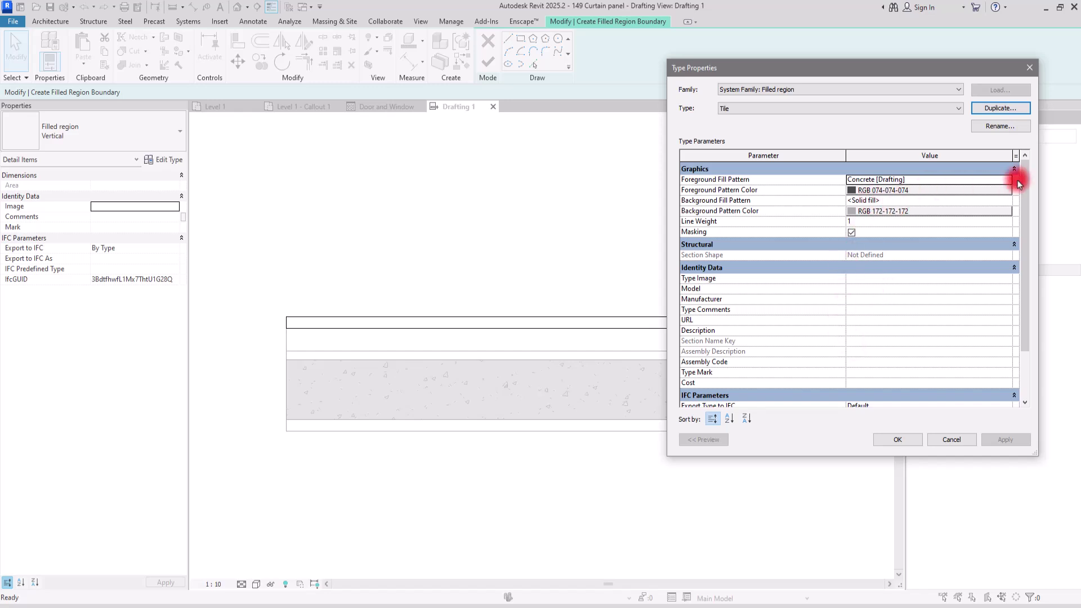
Step: Set the Tile type's foreground fill pattern to the HerringBone 2x6 model pattern
left_click(1006, 183)
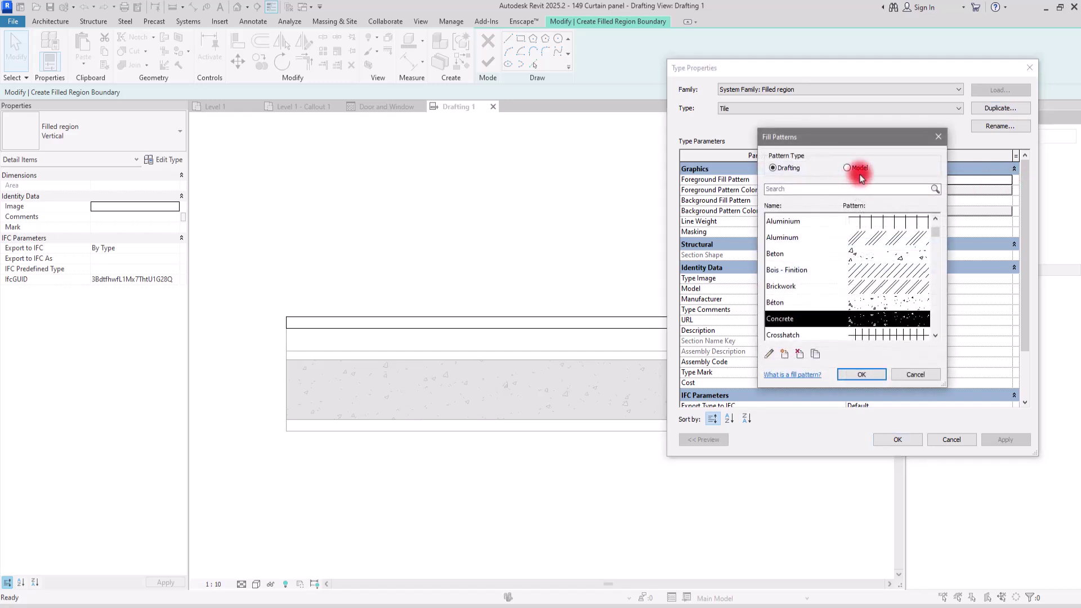
left_click(847, 168)
left_click_drag(936, 241, 937, 311)
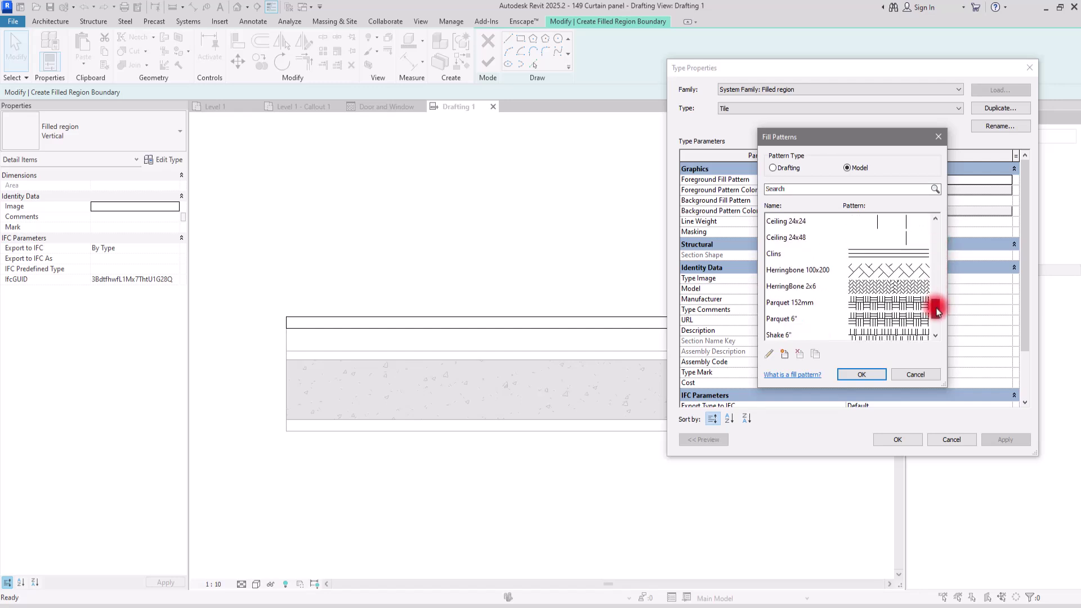
left_click(807, 289)
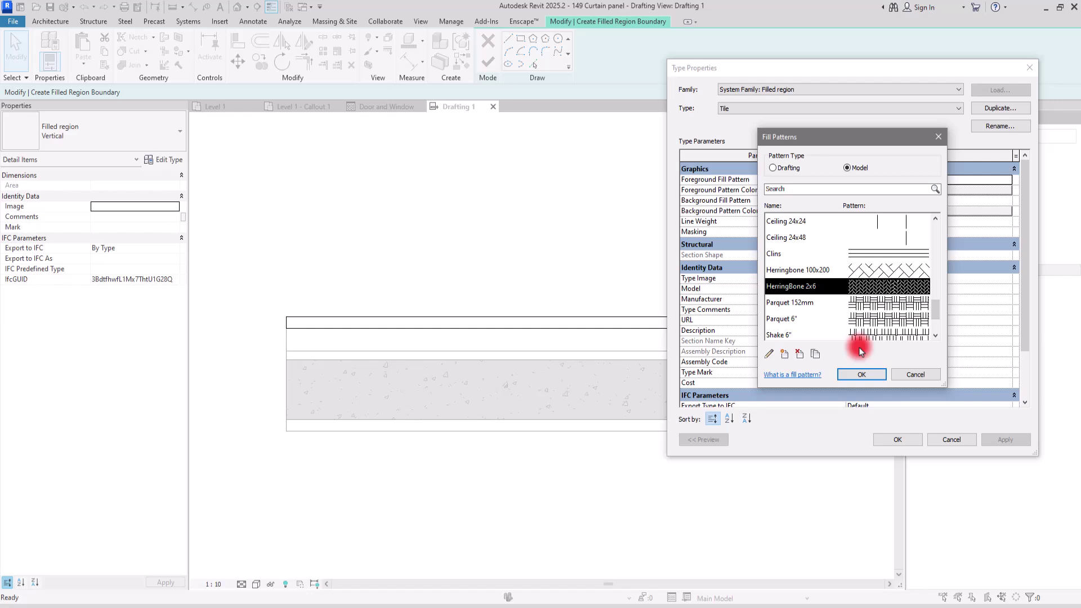
left_click(861, 375)
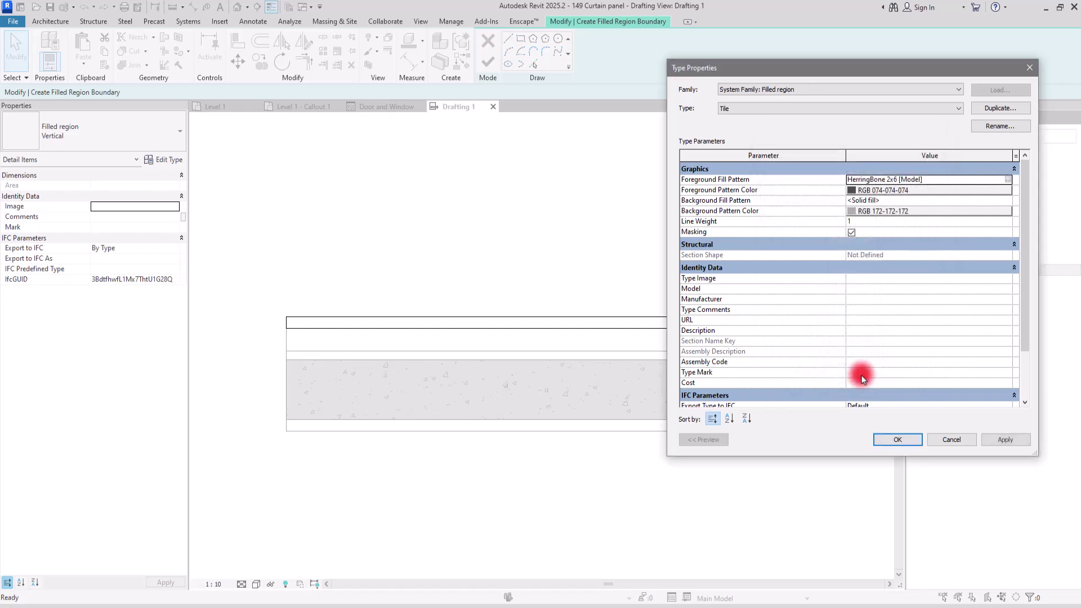
Step: Set the Tile type's foreground pattern color to blue-grey RGB 151-172-196
left_click(855, 190)
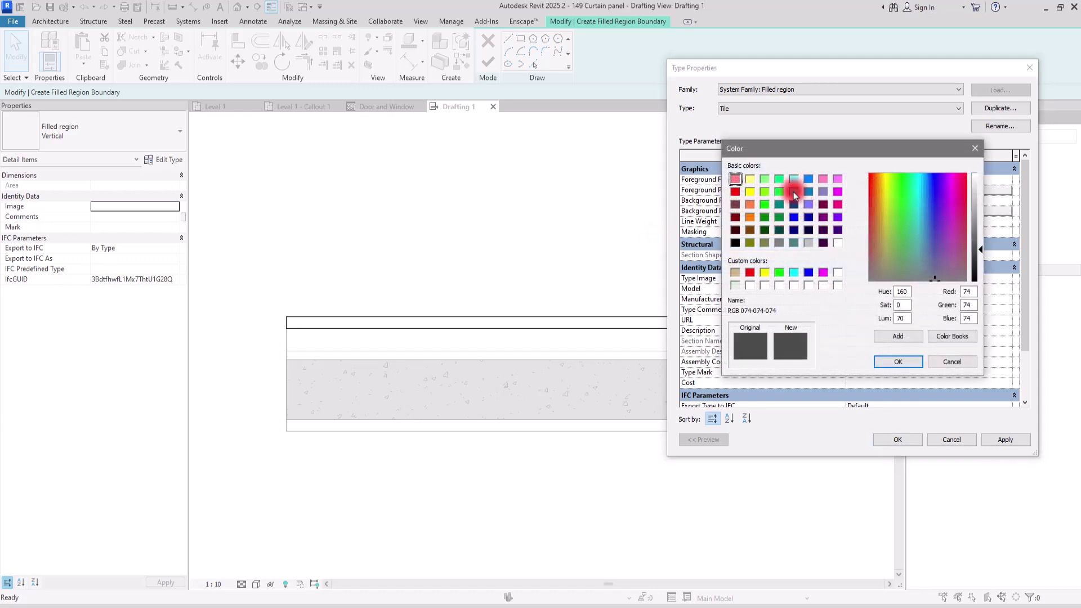
left_click(808, 204)
left_click(881, 262)
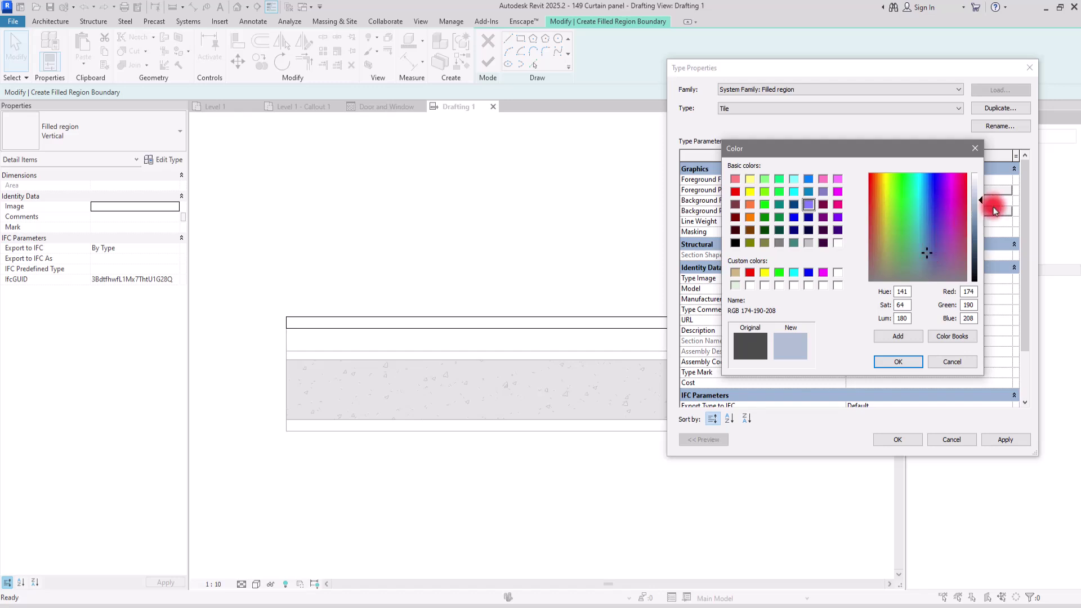
left_click_drag(980, 200, 981, 211)
left_click(912, 361)
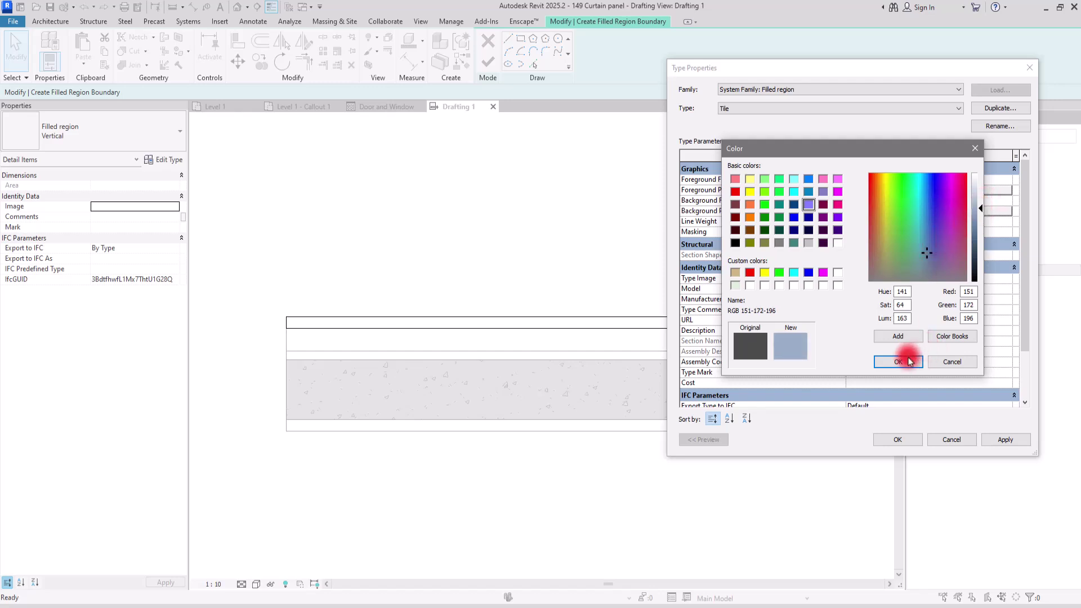
Step: Set the Tile type's background pattern color to RGB 248-248-248, apply the type changes and finish the filled region
left_click(860, 210)
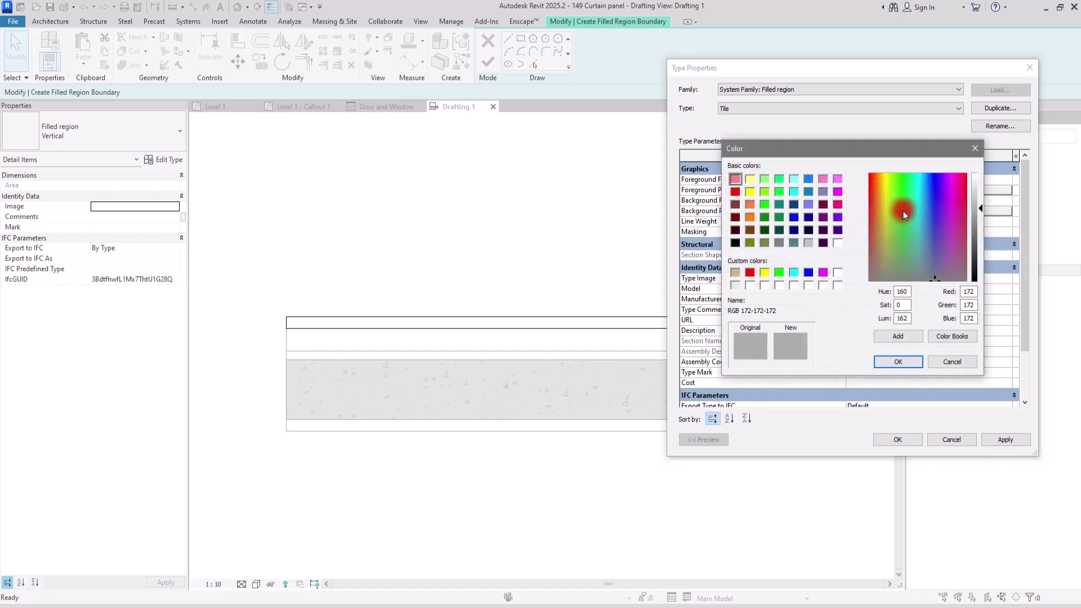
left_click_drag(976, 210, 977, 180)
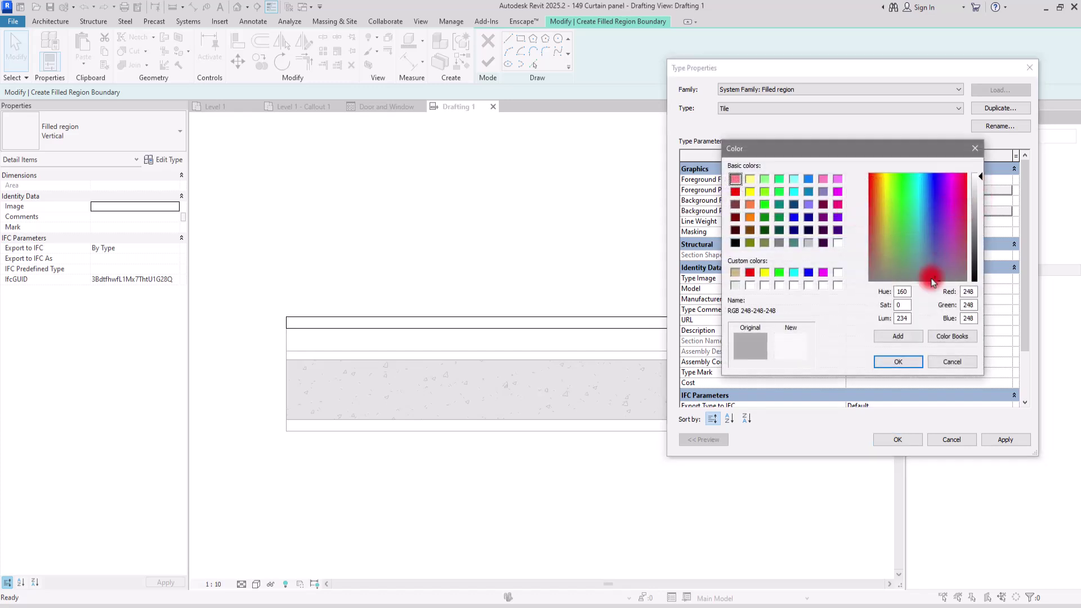
left_click(898, 362)
left_click(897, 439)
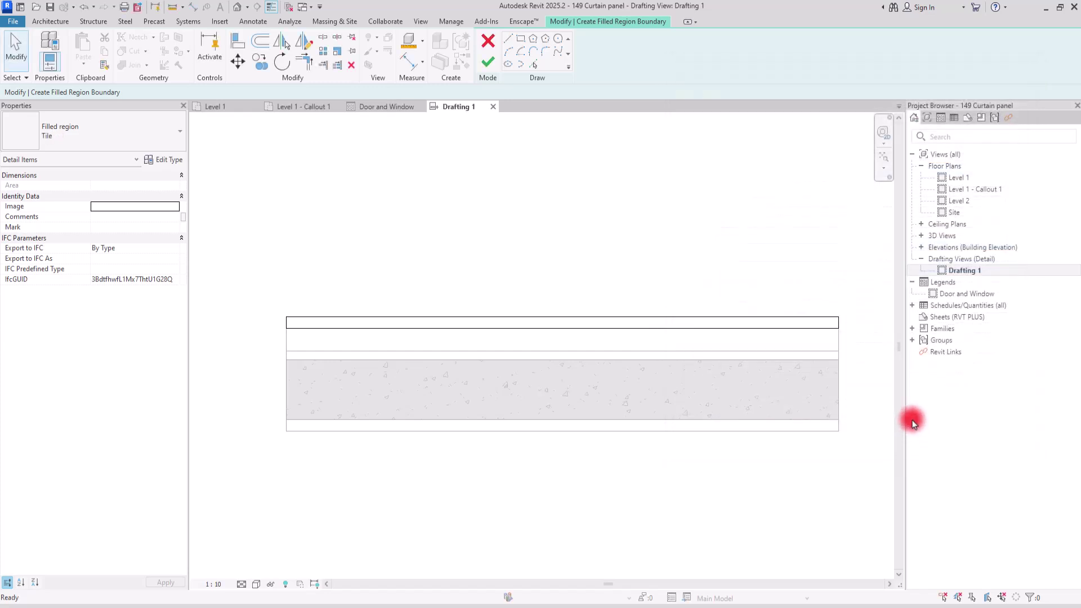
left_click(488, 60)
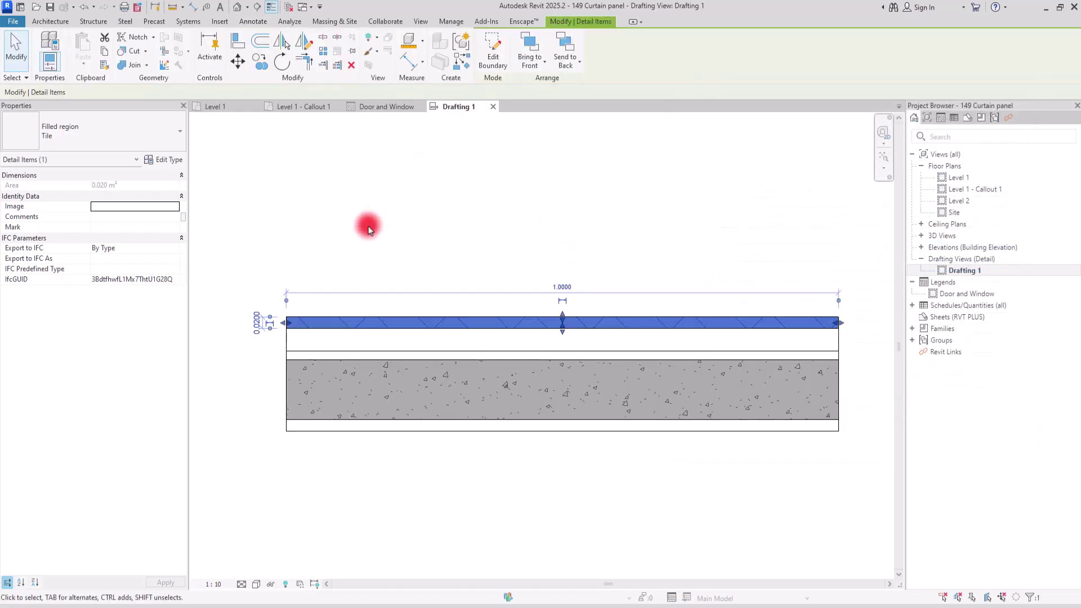
left_click(376, 254)
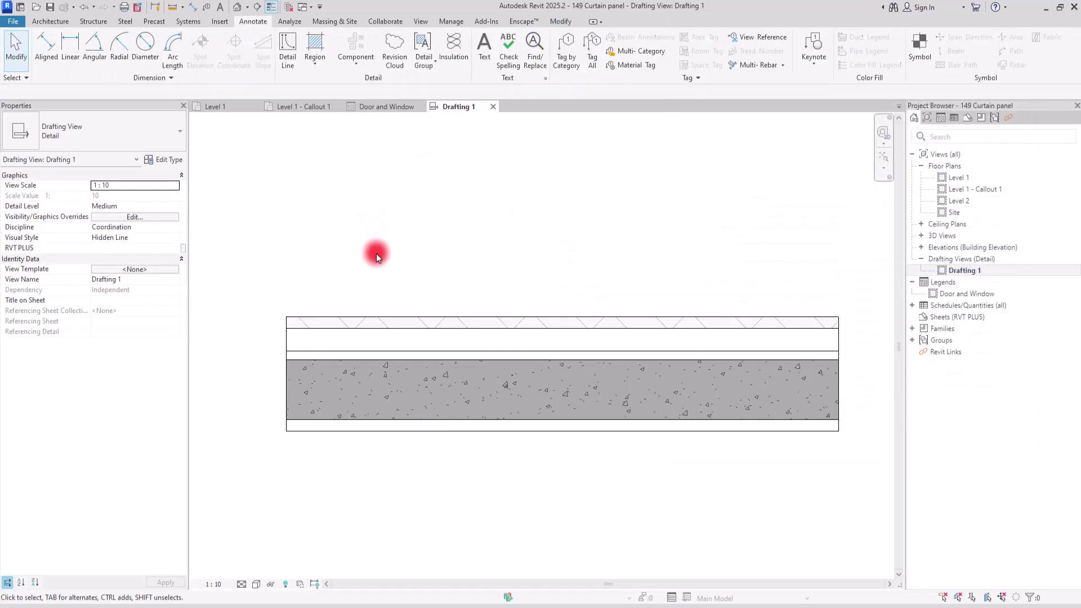
Step: Change the foreground fill pattern of the uppermost layer's Tile region type to the Diagonal up (1 mm) drafting pattern
left_click(361, 318)
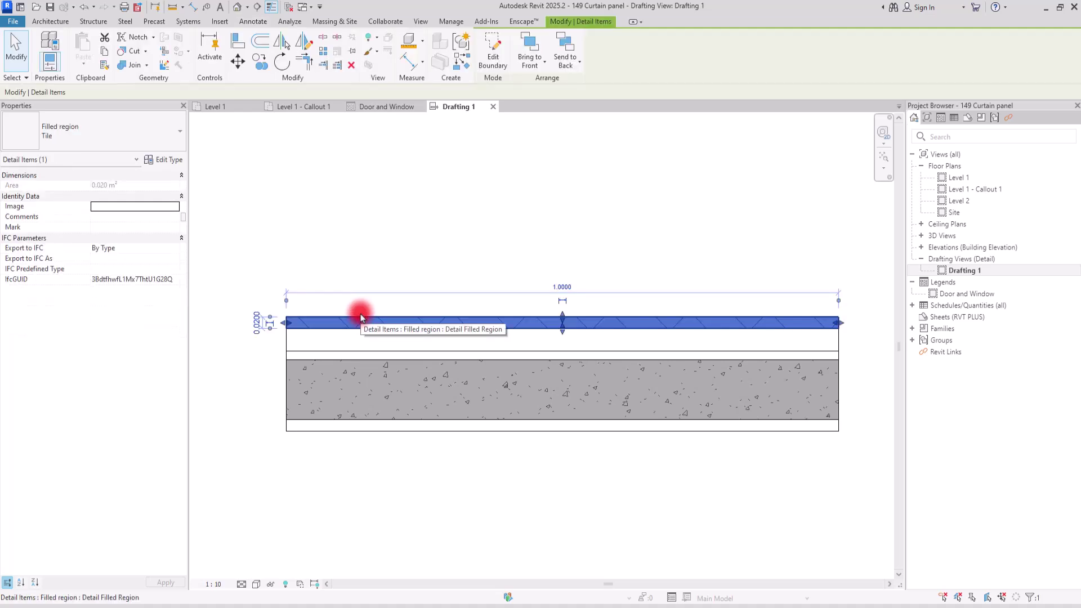
left_click(162, 159)
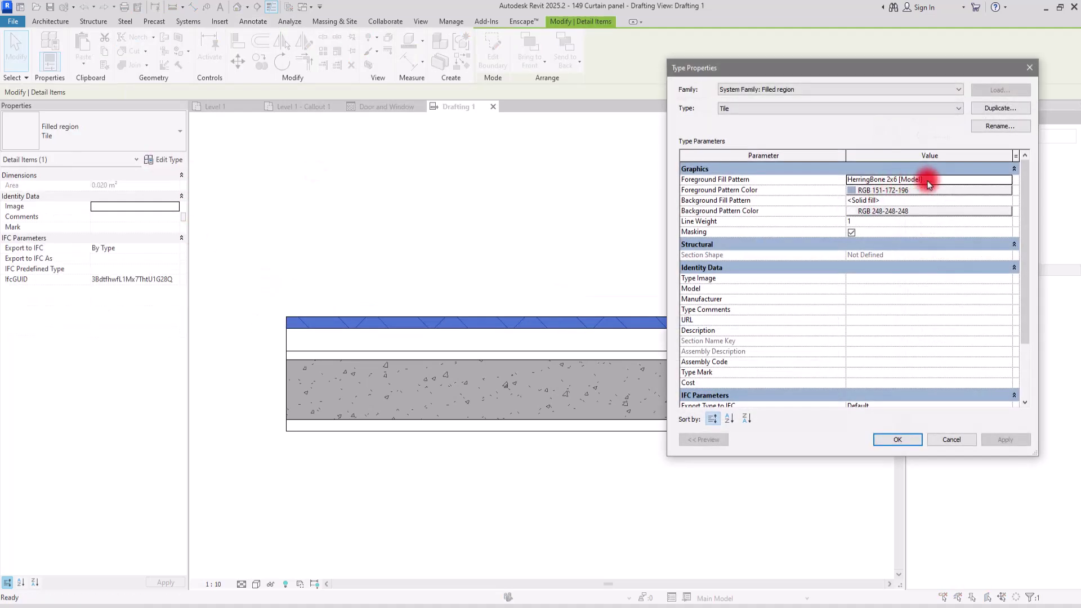
left_click(1007, 181)
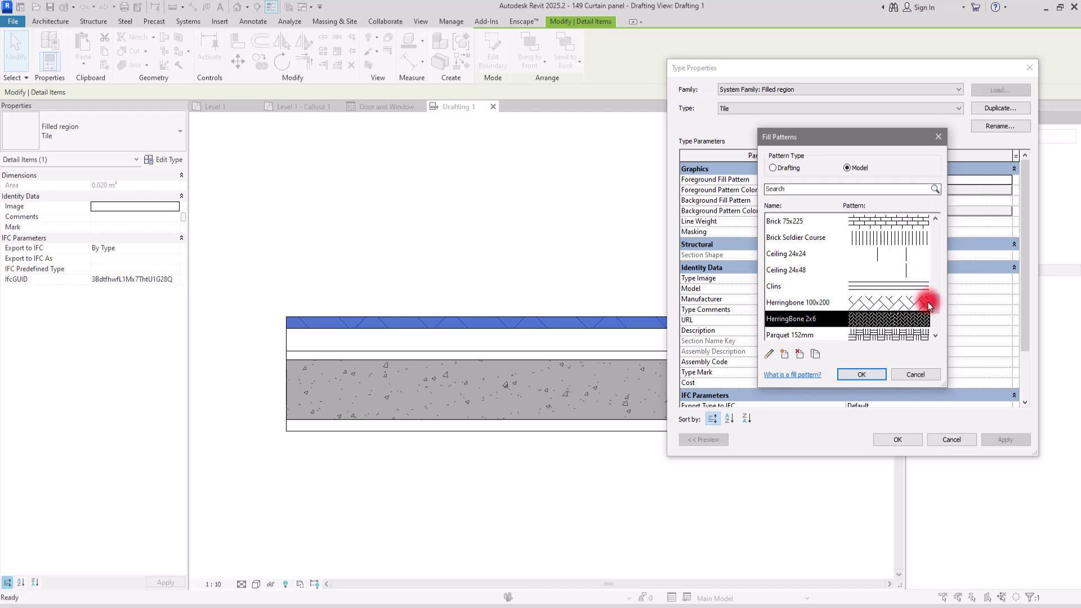
left_click_drag(933, 282, 930, 315)
left_click(787, 167)
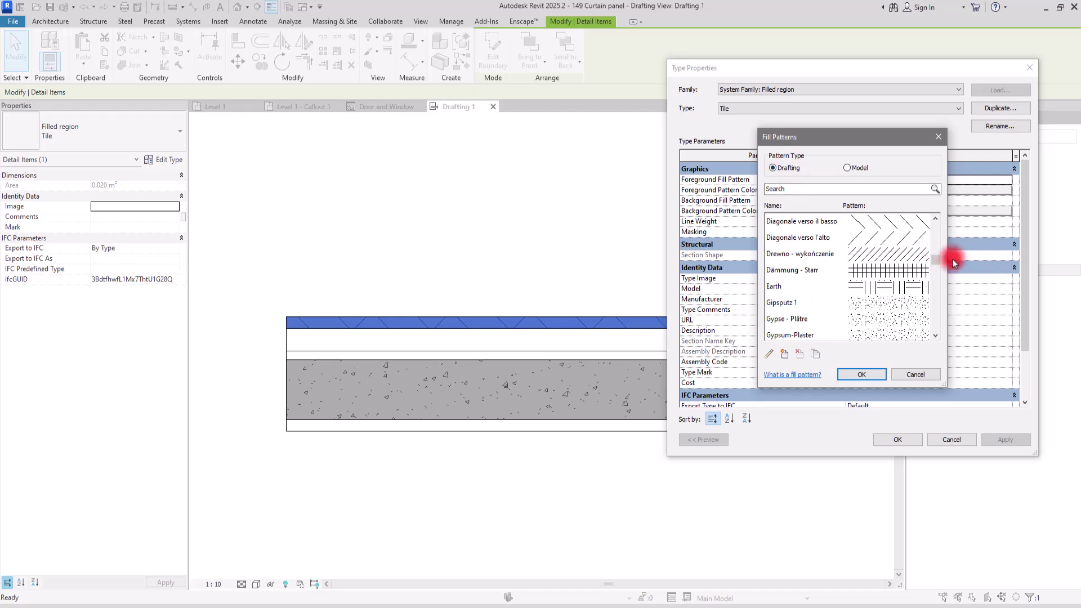
mouse_move(936, 265)
left_mouse_down()
mouse_move(929, 241)
mouse_move(932, 249)
left_mouse_up()
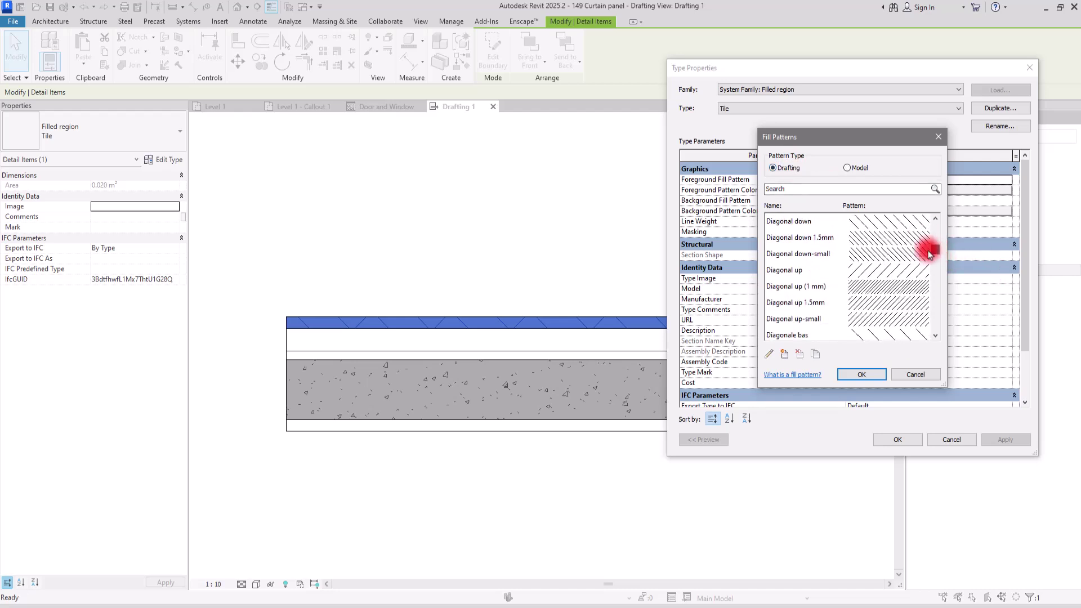
left_click(870, 289)
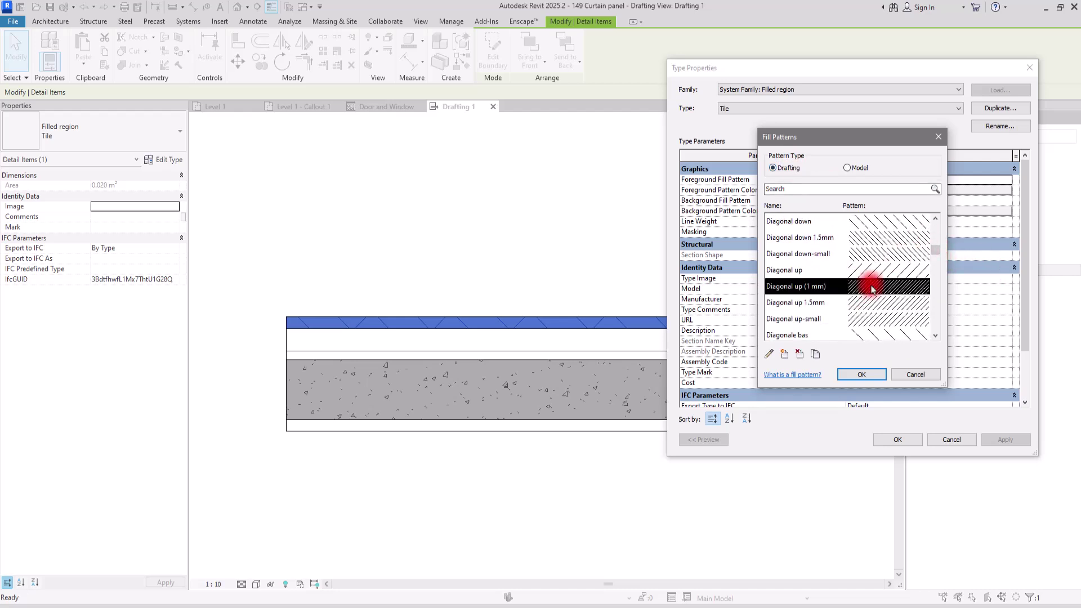
left_click(861, 374)
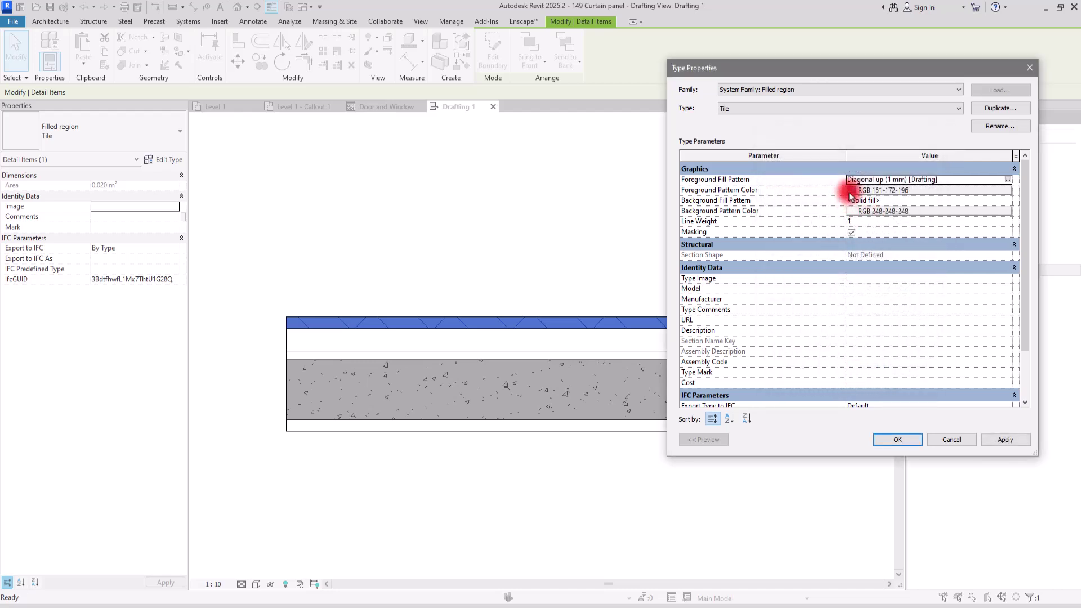
left_click(899, 440)
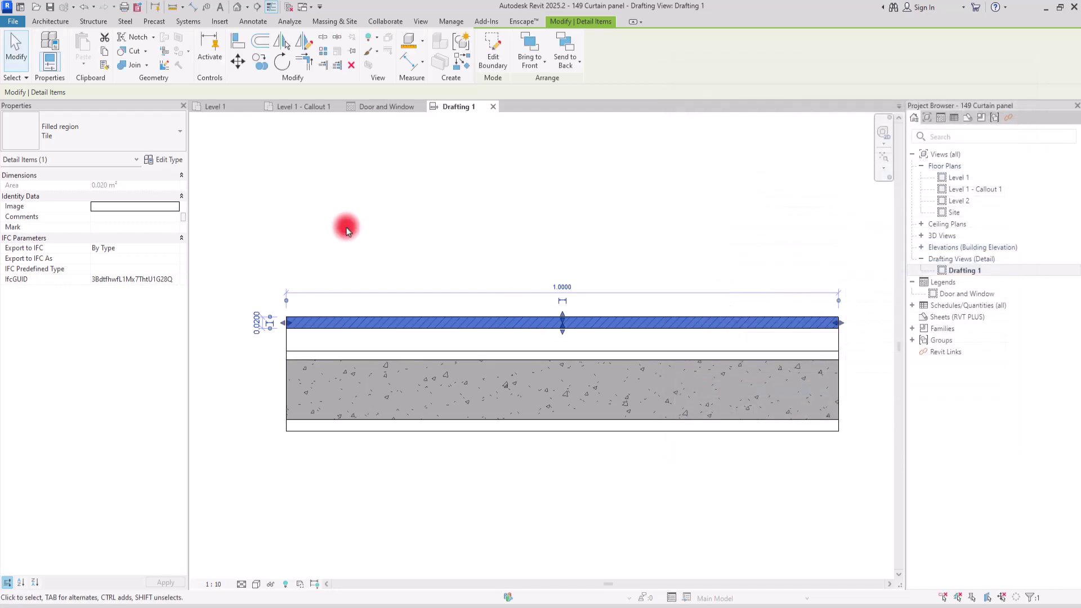
left_click(386, 225)
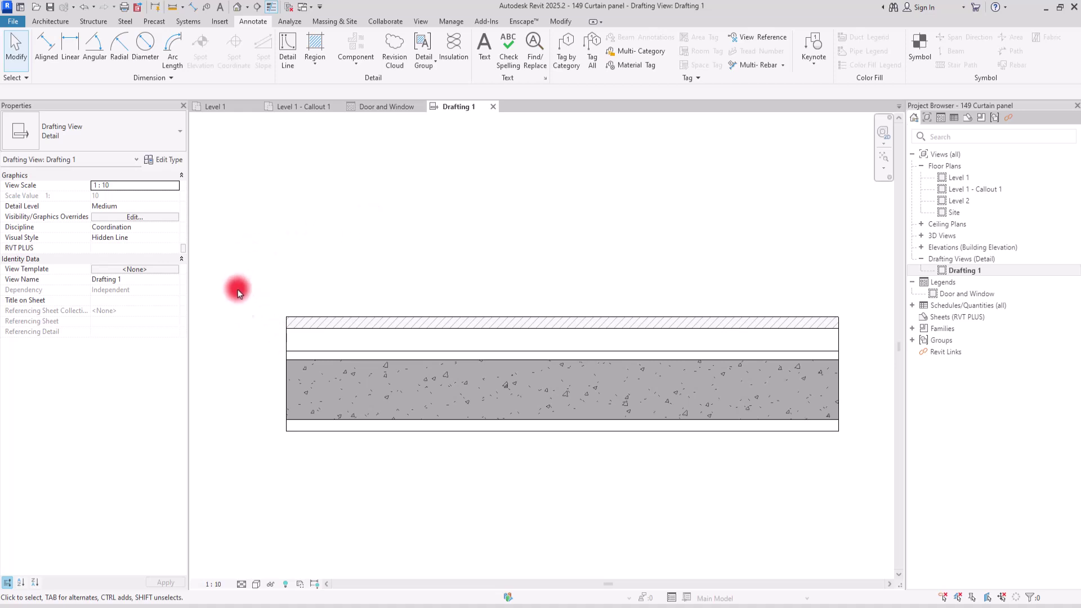
Step: Place one continuous aligned dimension string across all the layer lines, just outside the left end of the detail
left_click(45, 40)
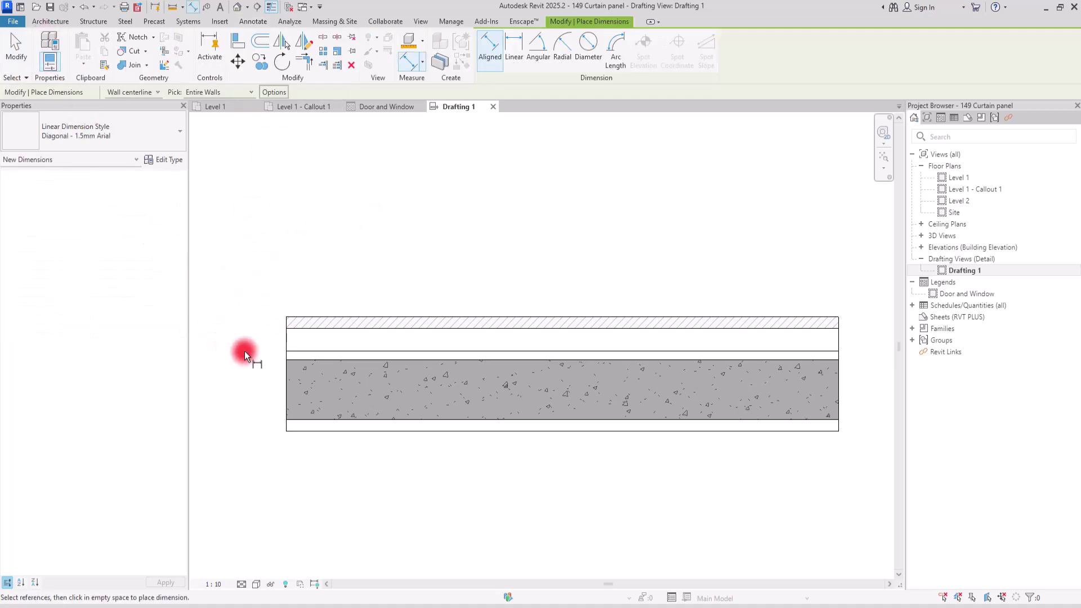
scroll(231, 349, "up", 4)
left_click(326, 237)
left_click(322, 263)
left_click(340, 319)
left_click(339, 337)
left_click(337, 475)
left_click(339, 501)
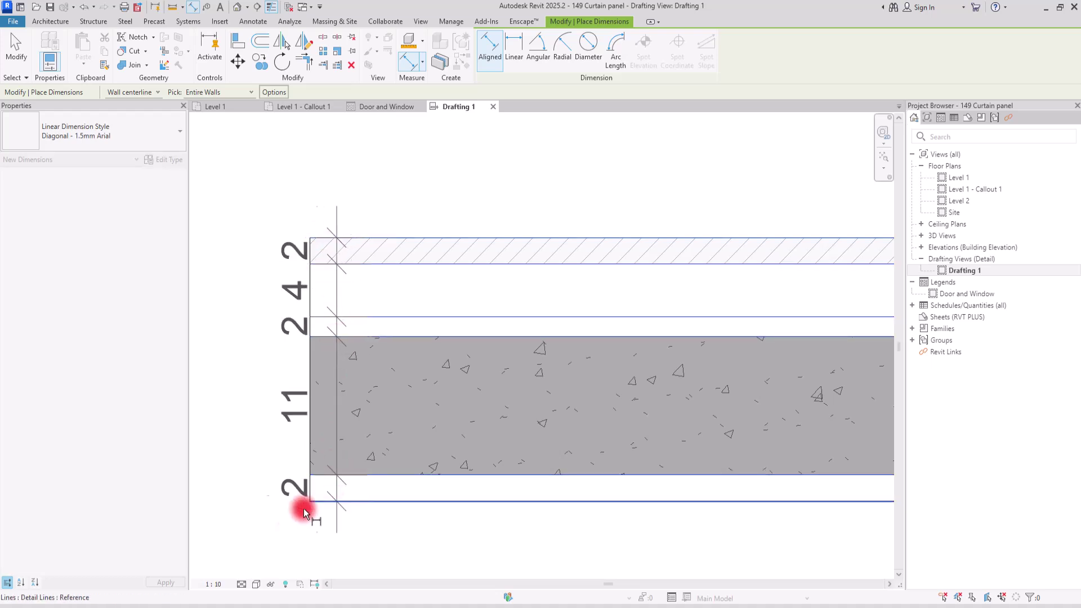
left_click(269, 545)
scroll(259, 195, "down", 2)
mouse_move(302, 164)
middle_mouse_down()
mouse_move(319, 289)
mouse_move(374, 232)
mouse_move(340, 227)
middle_mouse_up()
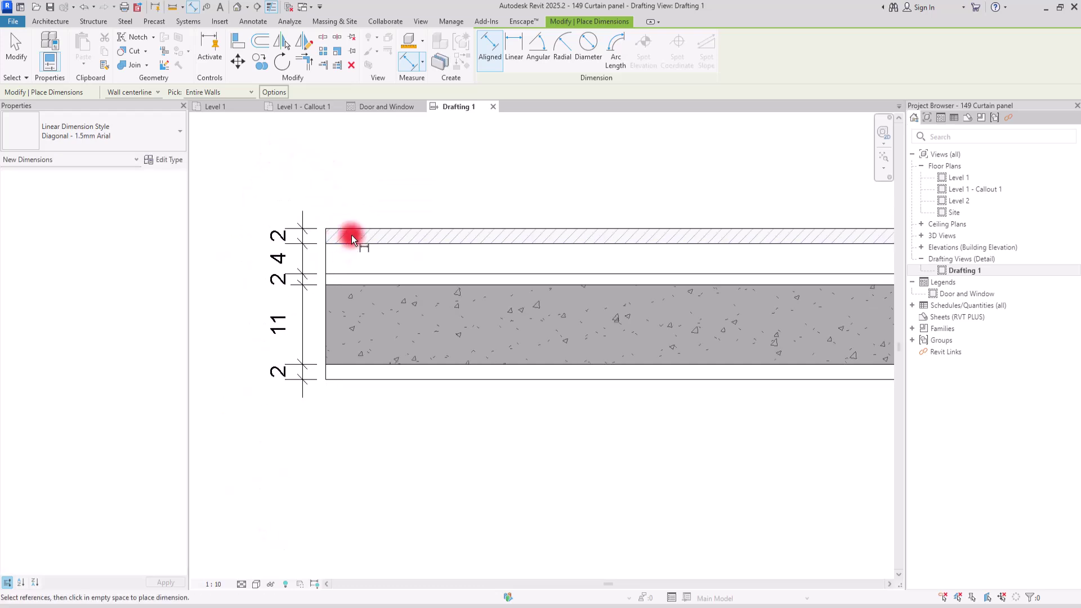
key("Escape")
key("Escape")
scroll(379, 301, "down", 2)
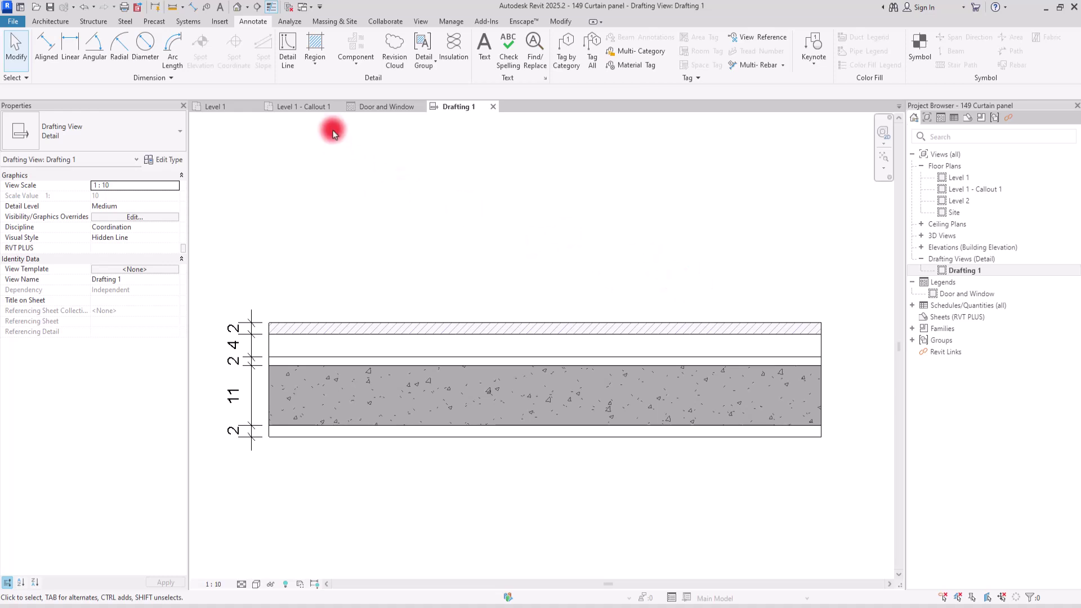
Step: In the Door and Window legend, place a floor plan legend component of Basic Wall : Foundation - 300mm Concrete in the empty area beside the doors
left_click(374, 107)
scroll(319, 276, "down", 1)
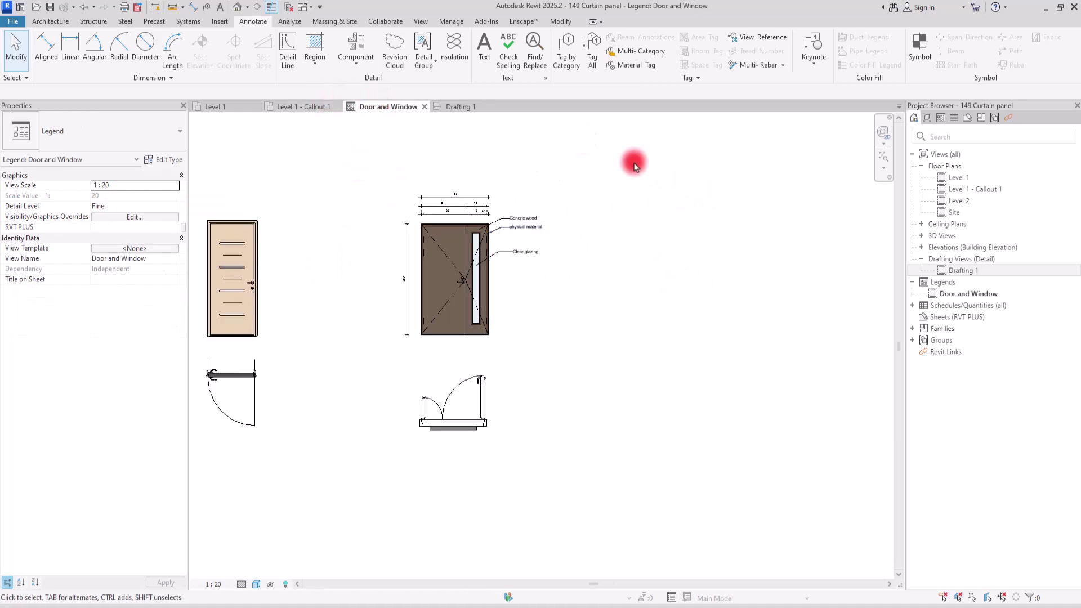
left_click(355, 61)
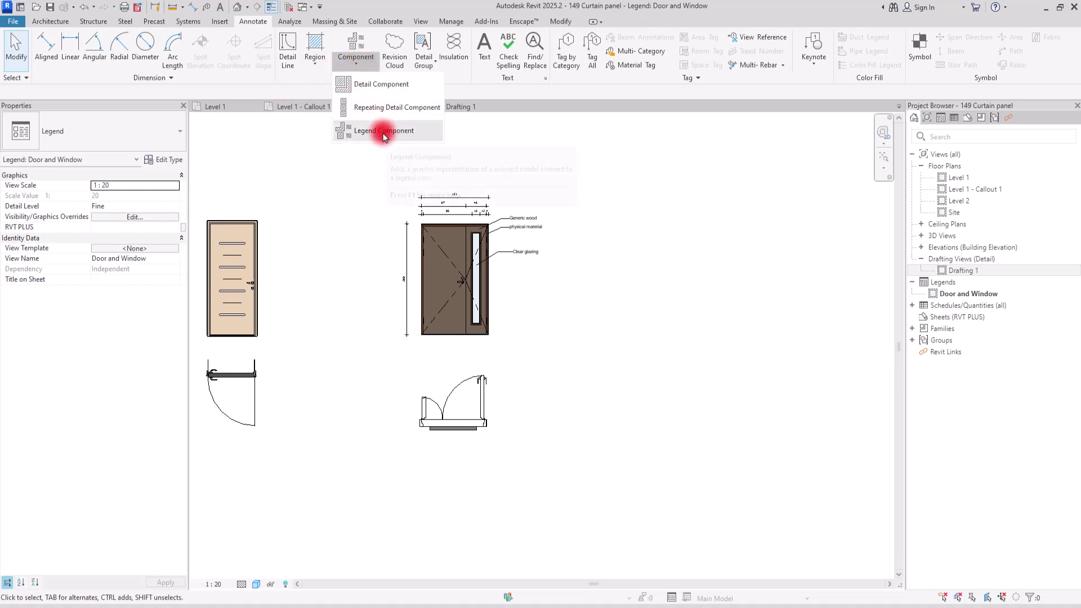
left_click(381, 129)
left_click(129, 94)
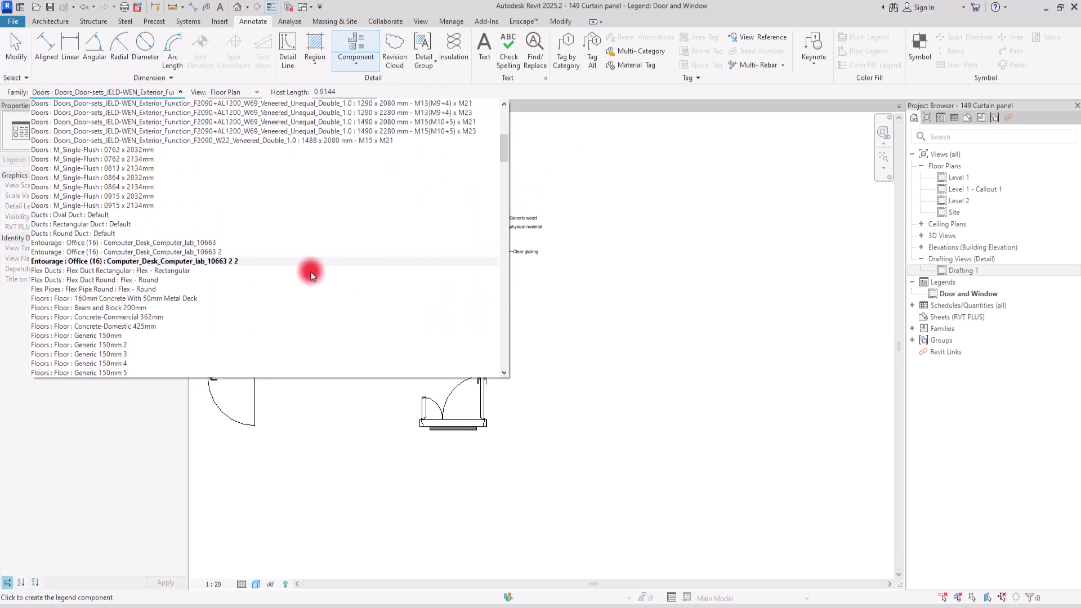
mouse_move(497, 157)
left_mouse_down()
mouse_move(495, 121)
mouse_move(499, 197)
mouse_move(495, 155)
left_mouse_up()
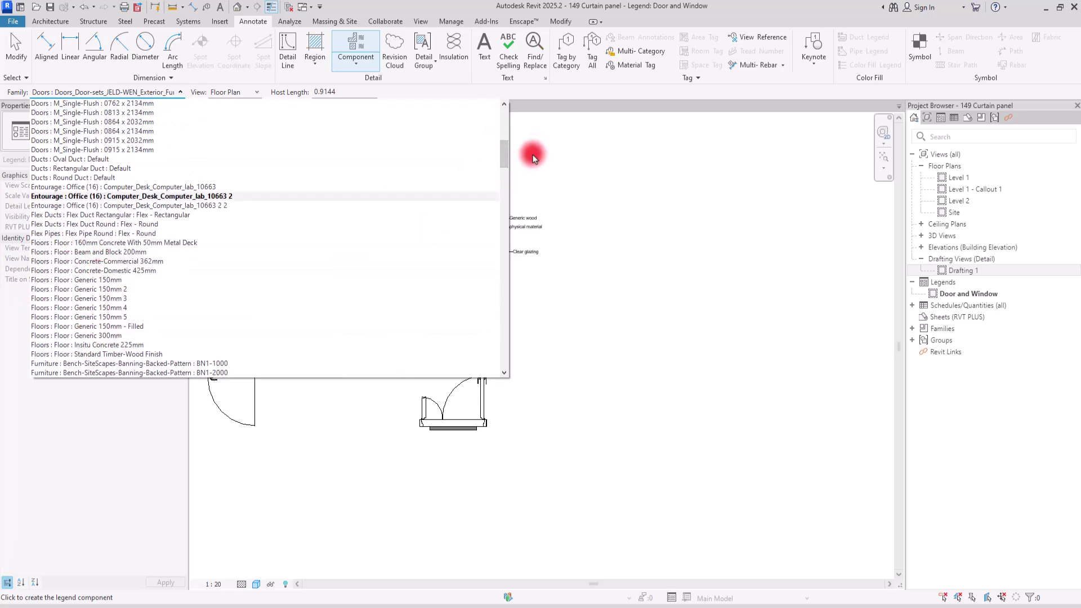
left_click_drag(497, 141, 498, 351)
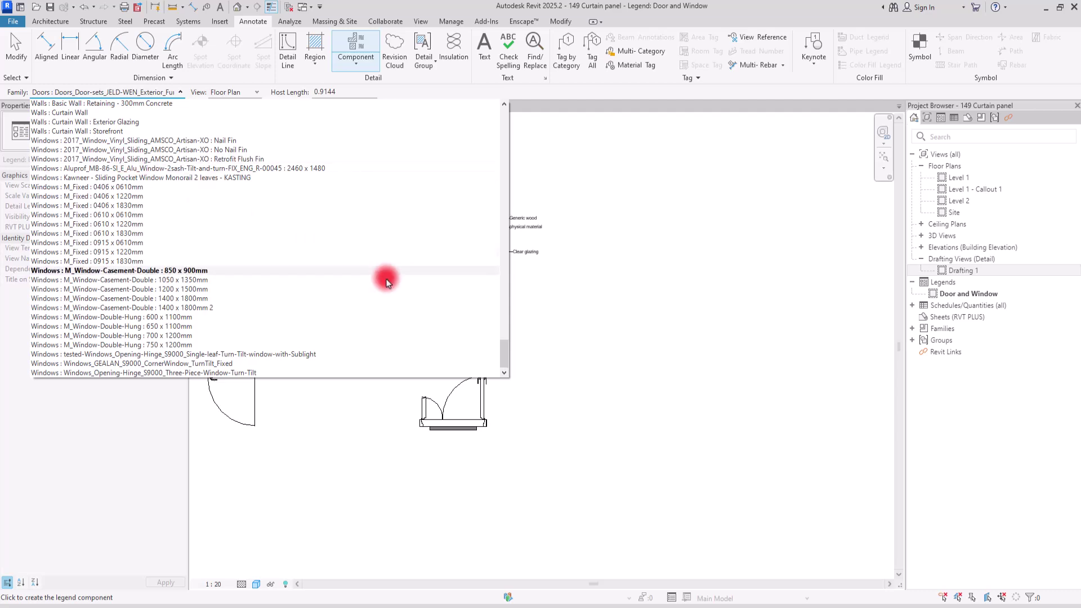
left_click_drag(499, 353, 495, 321)
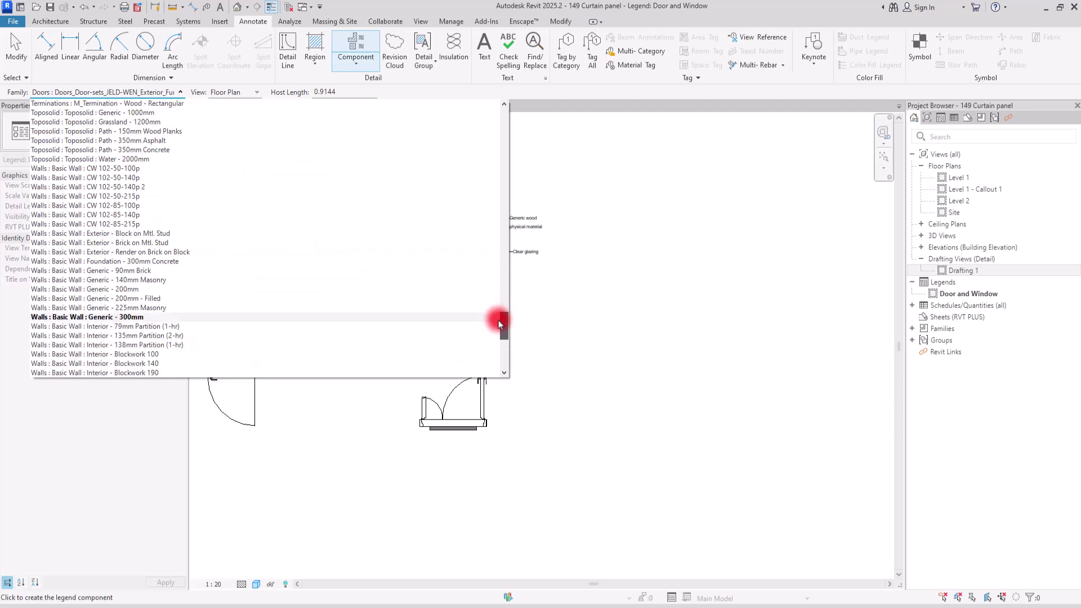
left_click(103, 262)
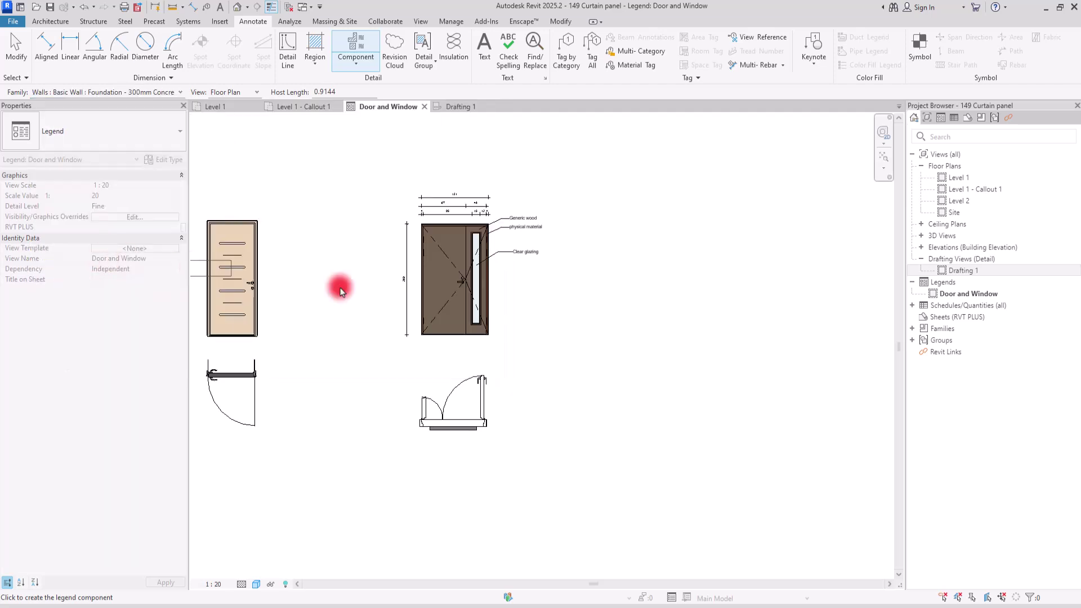
middle_click_drag(765, 331, 471, 333)
scroll(536, 275, "up", 2)
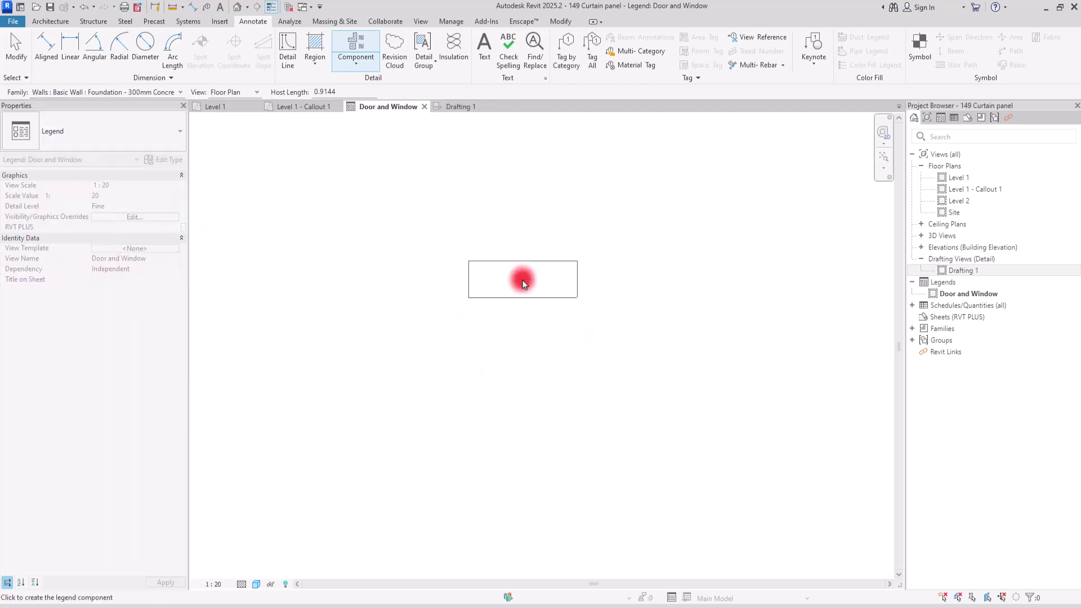
left_click(522, 279)
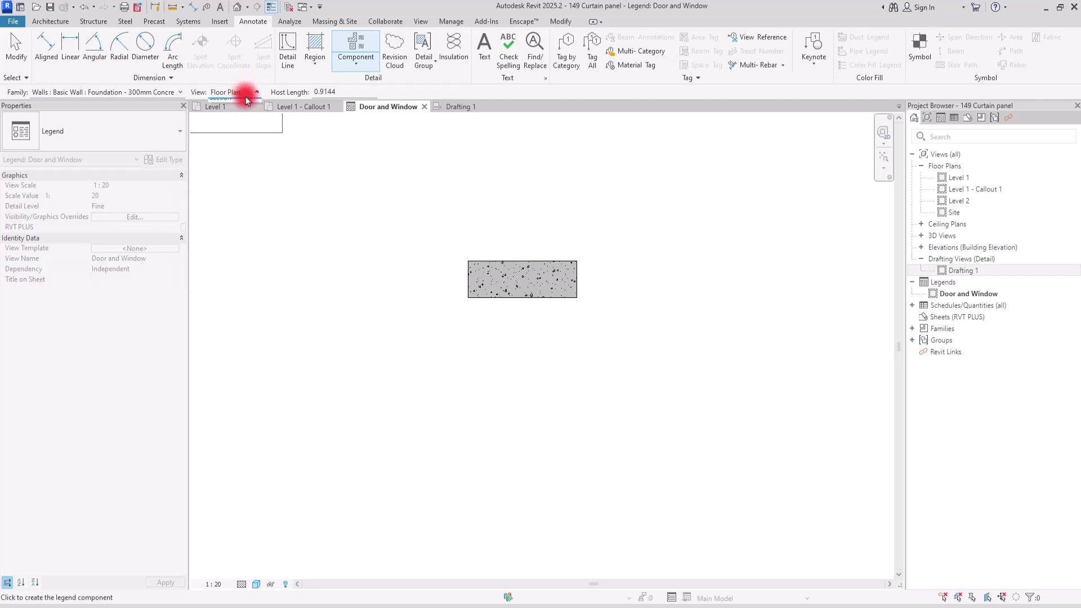
Step: Place a Section view legend component of the same foundation wall, diagonally below its plan component
left_click(221, 112)
left_click(621, 370)
key("Escape")
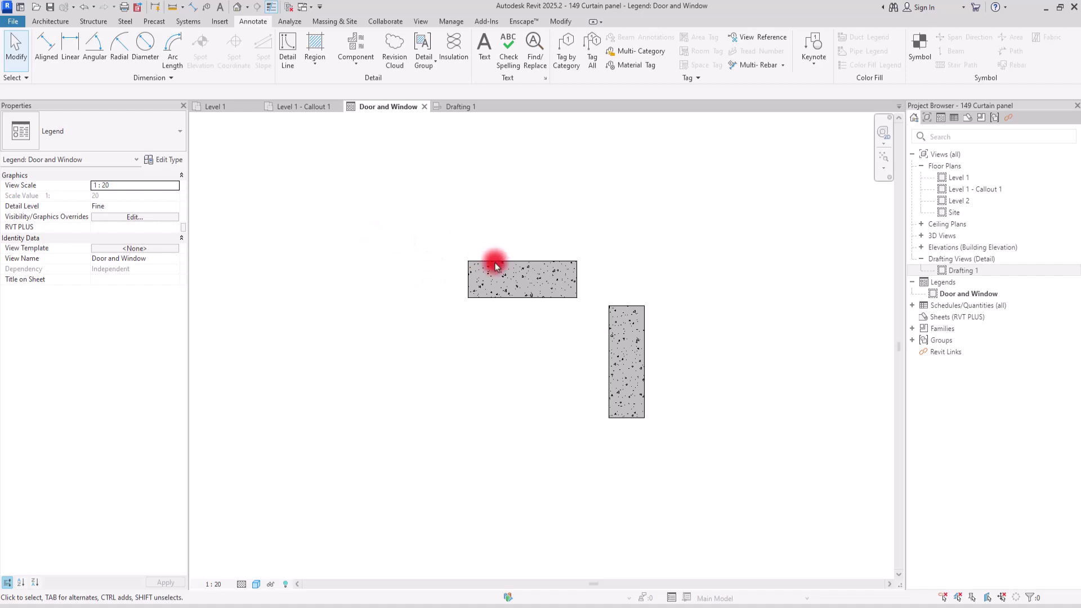
Step: Place a Floor Plan legend component of Basic Wall : Exterior - Brick on Mtl. Stud beside the concrete wall components
left_click(355, 40)
left_click(150, 95)
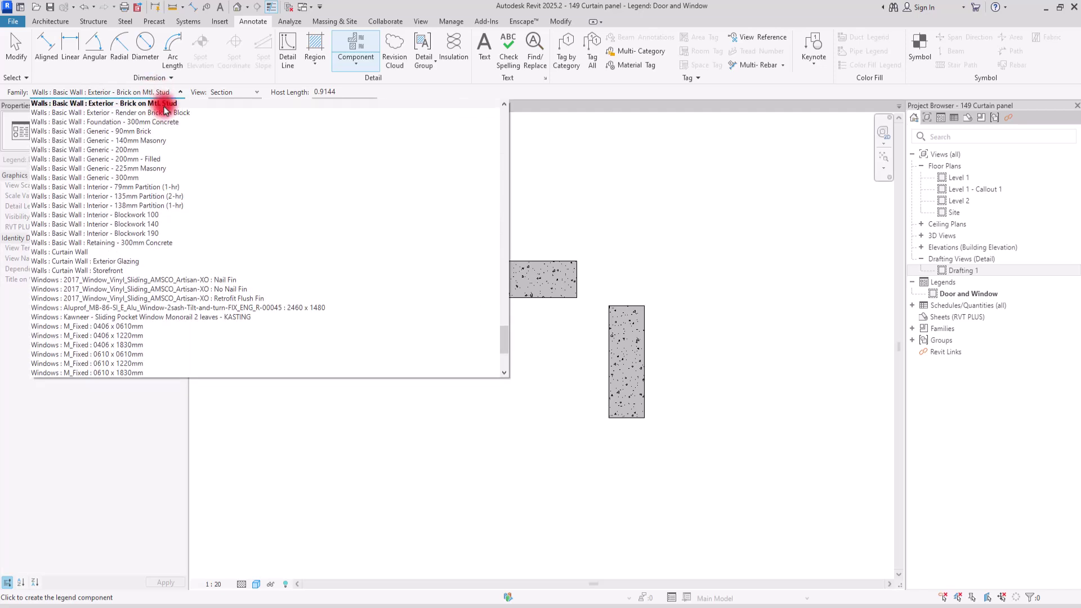
scroll(297, 244, "up", 3)
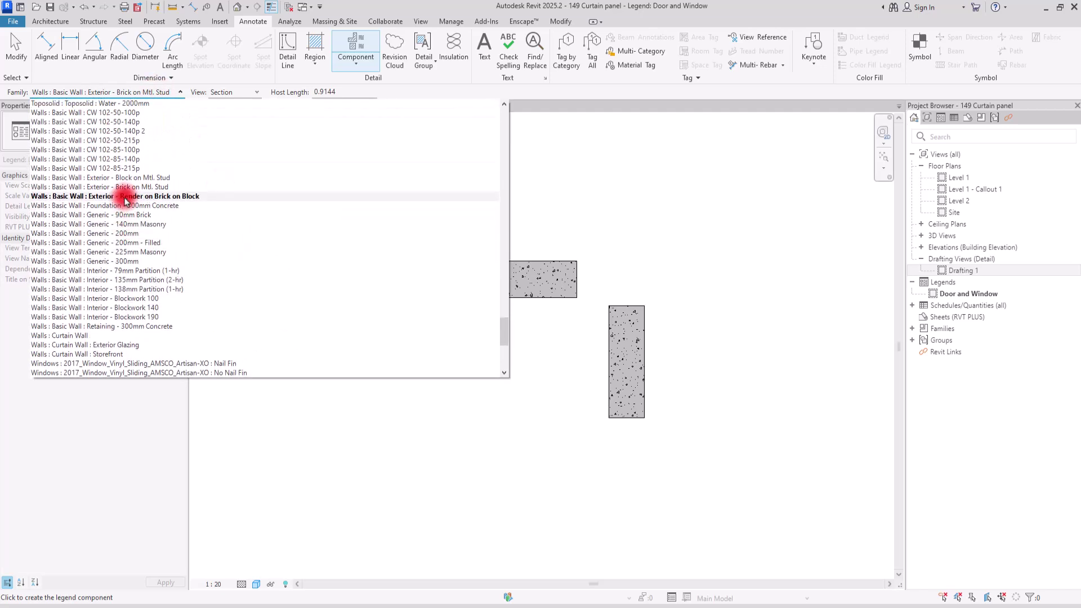
left_click(128, 193)
middle_click_drag(762, 285, 504, 293)
left_click(241, 91)
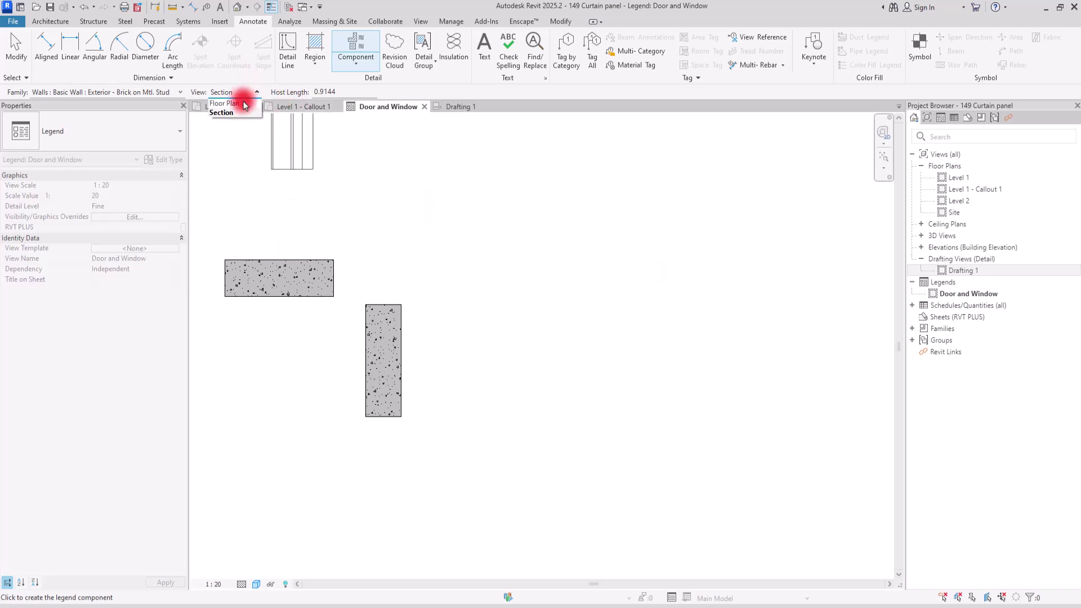
left_click(235, 106)
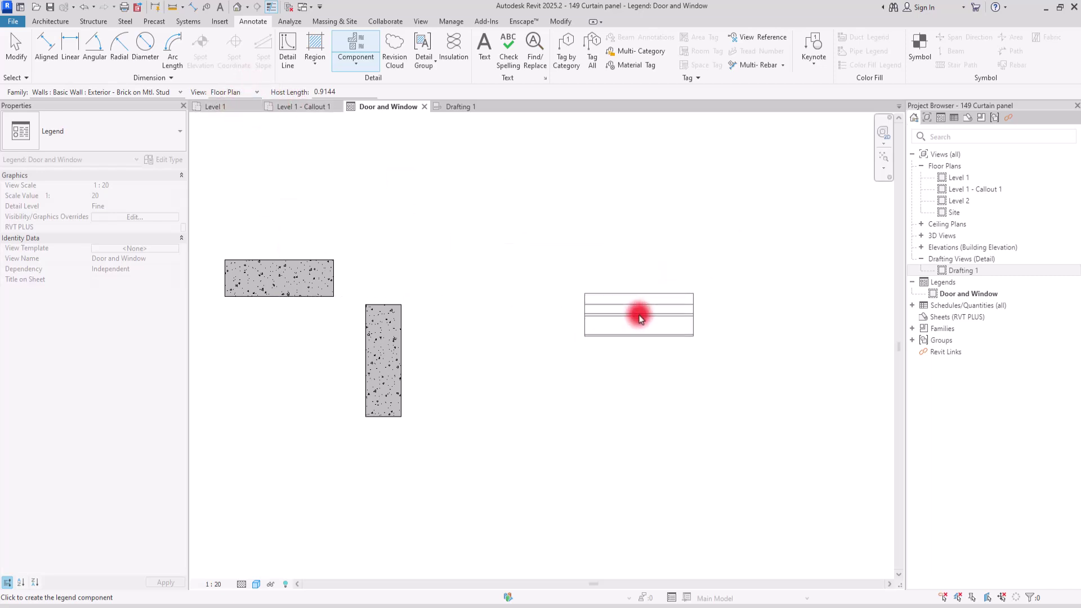
left_click(639, 317)
key("Escape")
Step: Add material tags with leaders to the brick wall component's Common brick and Air layers, stacking the labels above the wall
scroll(681, 304, "up", 5)
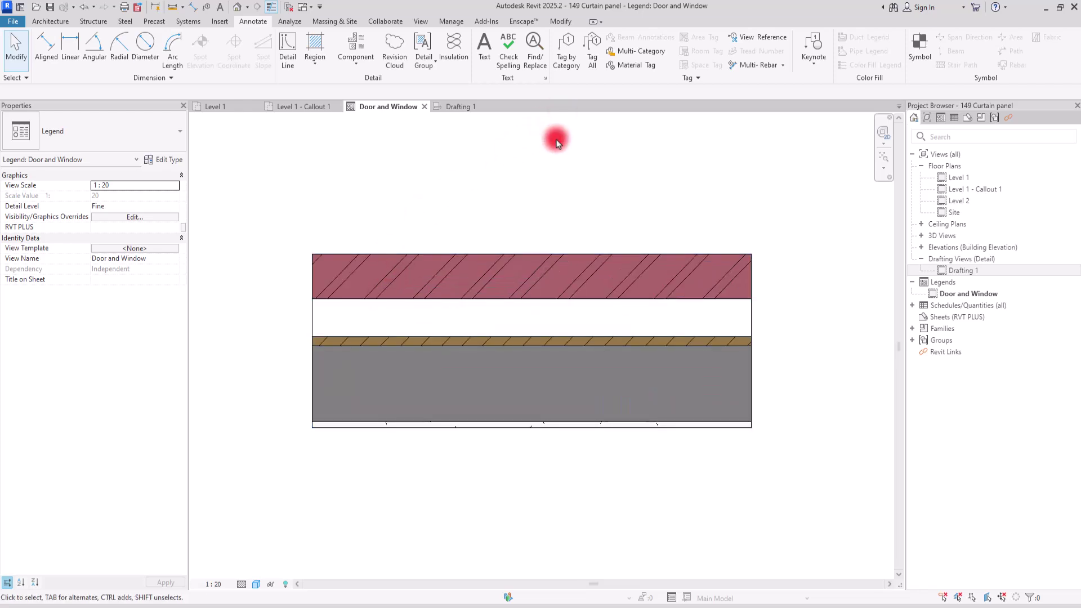
left_click(642, 65)
left_click_drag(485, 272, 536, 171)
left_click(707, 171)
left_click(482, 319)
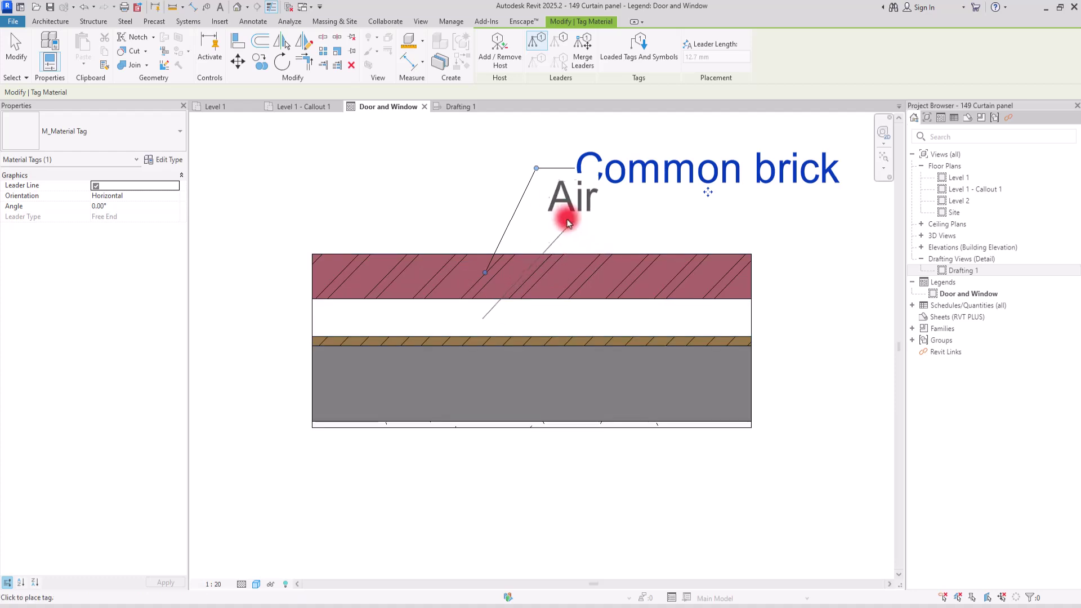
left_click(536, 217)
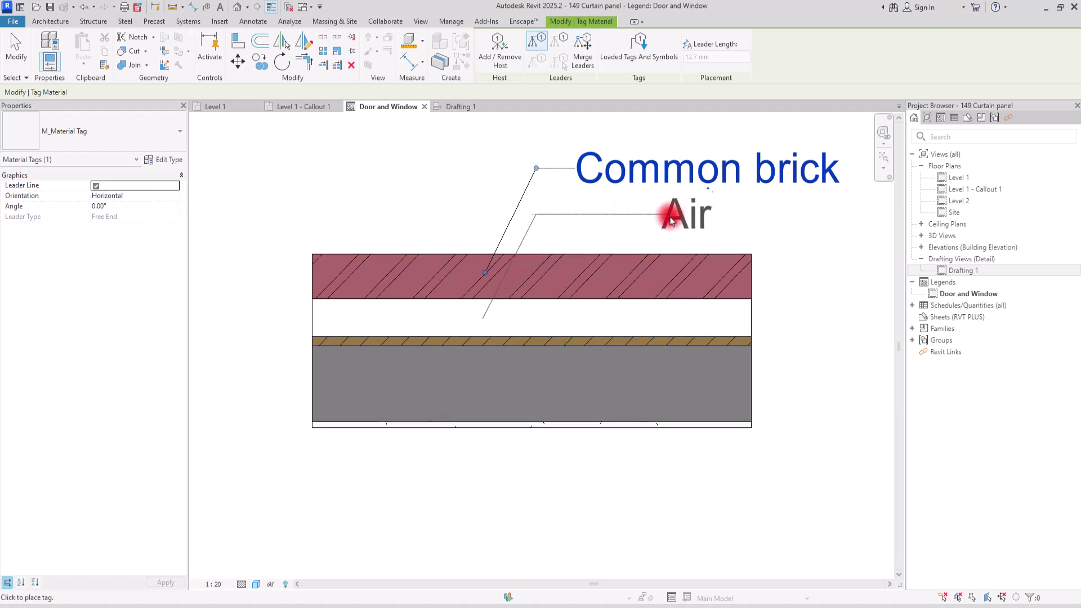
left_click(633, 221)
key("Escape")
key("Escape")
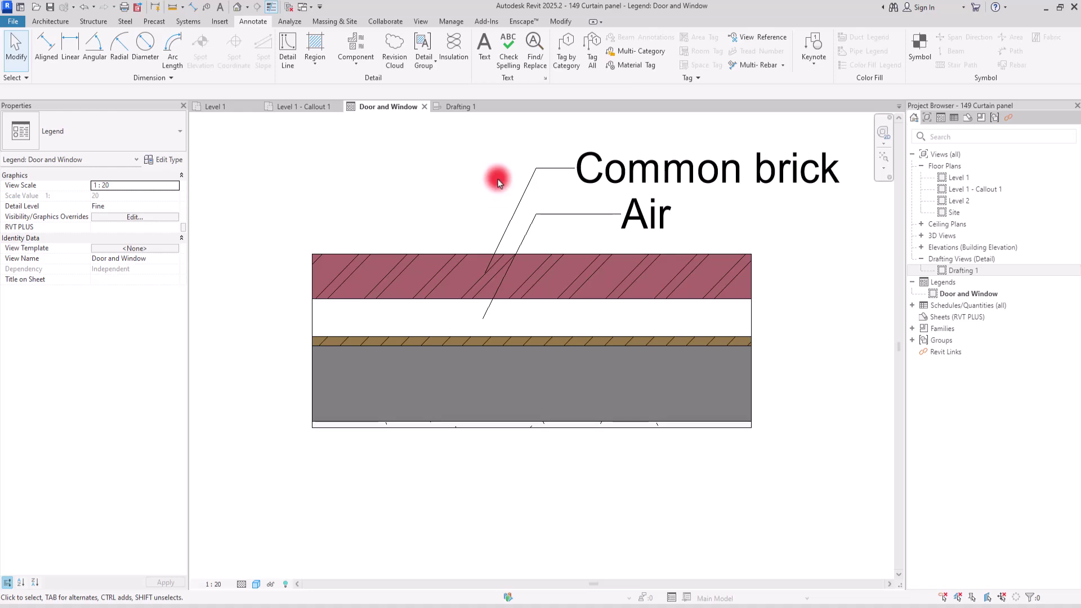
Step: Review the whole Door and Window legend and the Level 1 - Callout 1 plan, ending in Drafting 1
scroll(635, 314, "down", 10)
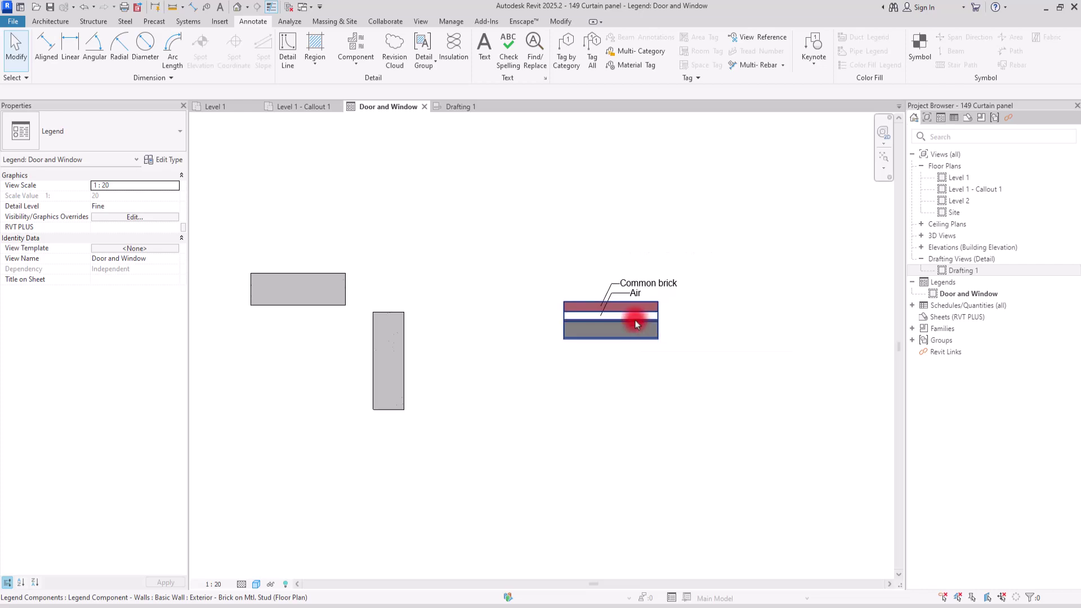
scroll(534, 300, "down", 1)
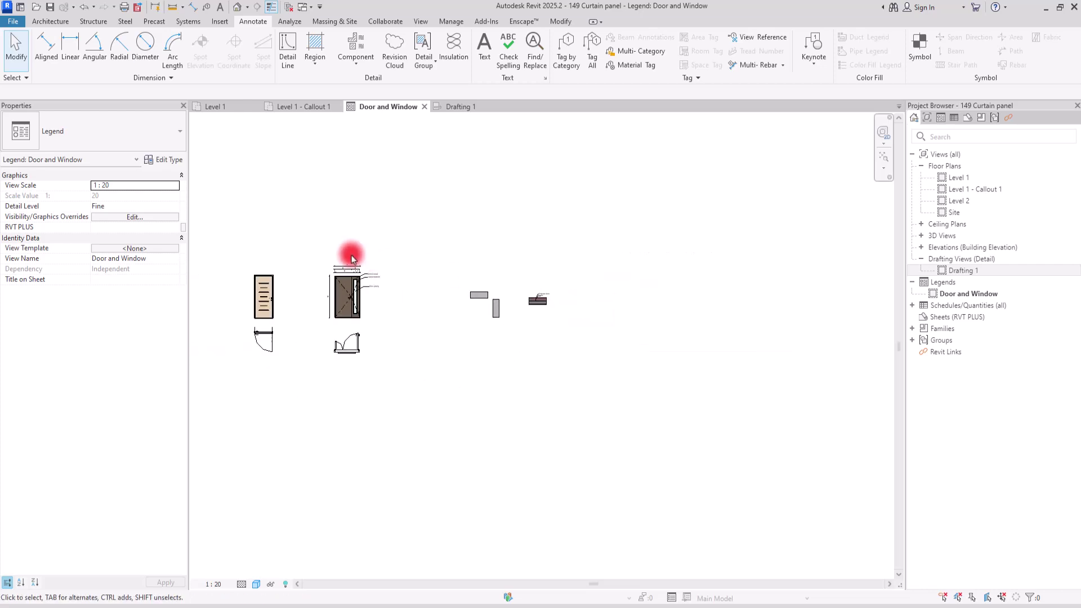
left_click(309, 107)
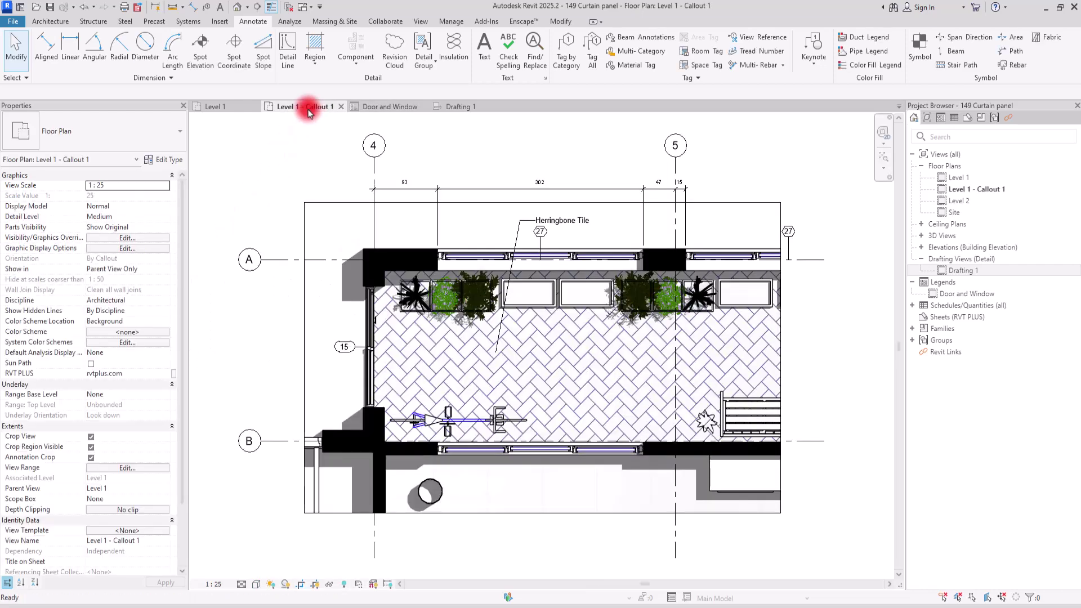
left_click(386, 107)
left_click(455, 107)
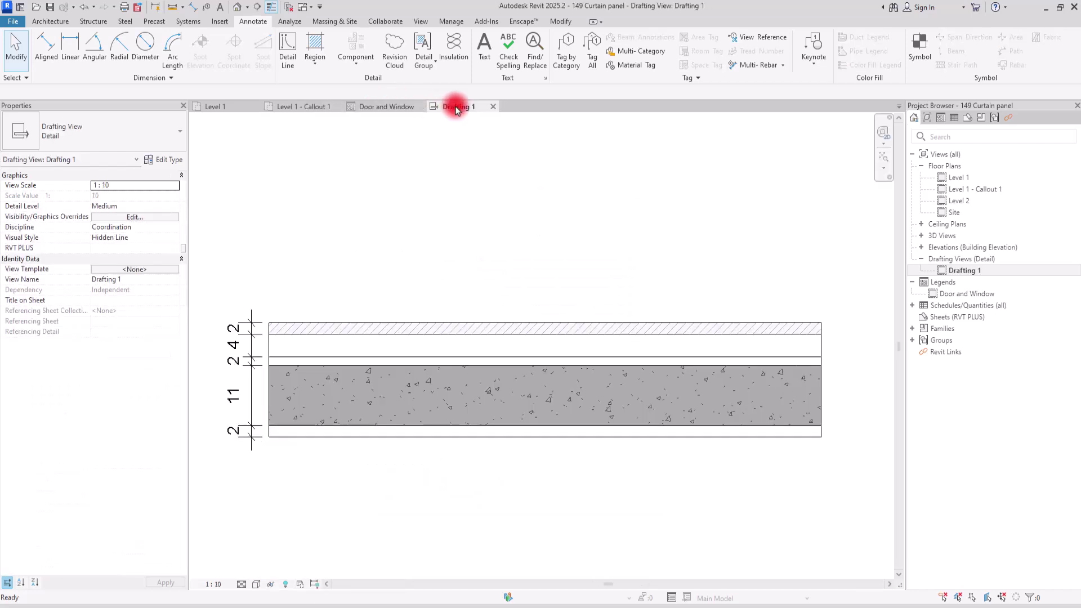